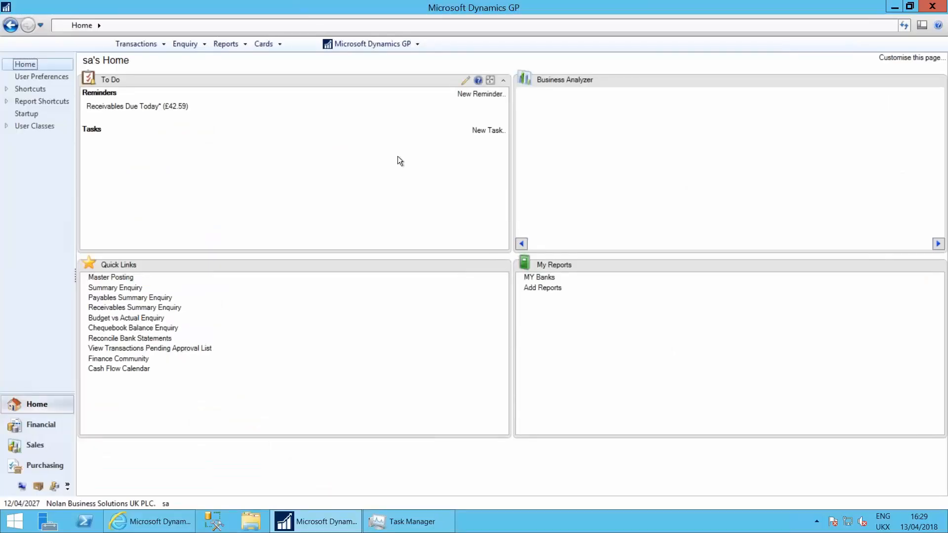
Open SmartList in a maximized window and display the Vendors list from the Purchasing folder
left_click(361, 46)
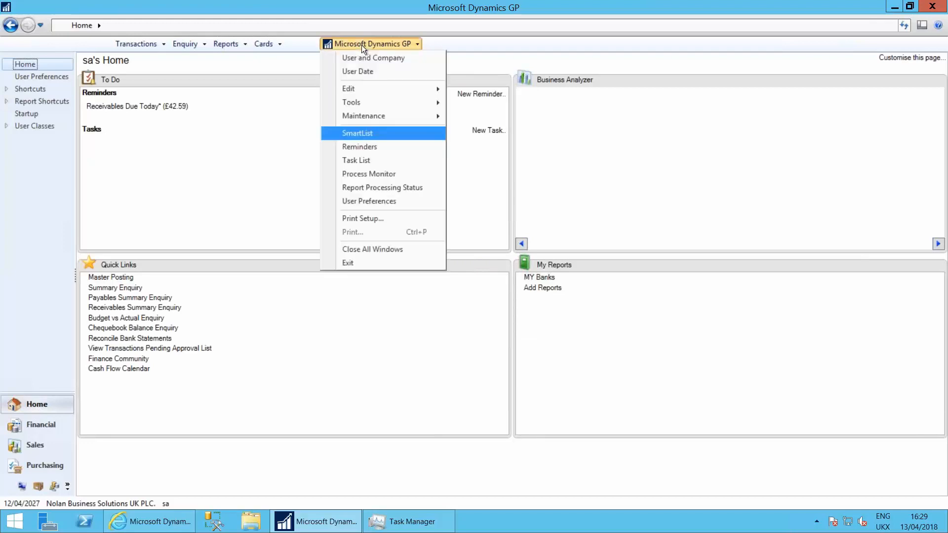
left_click(373, 134)
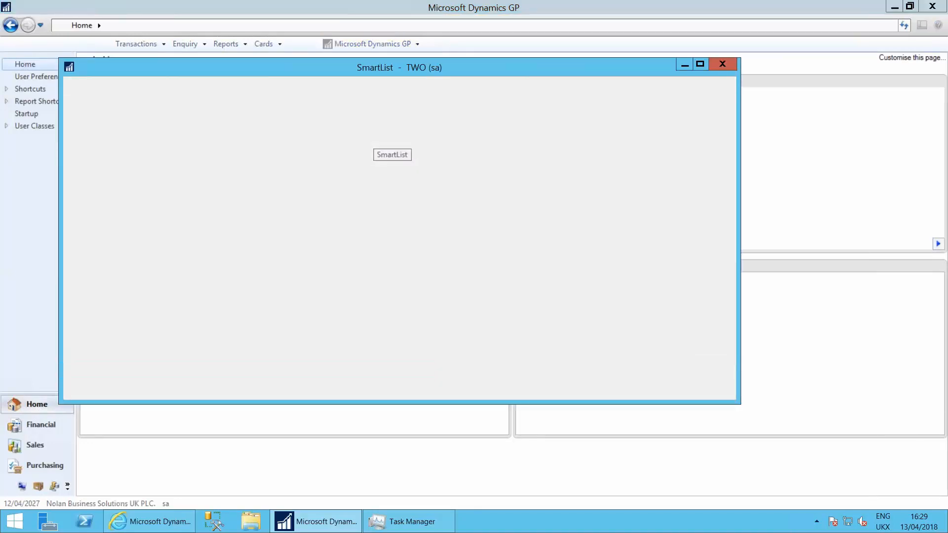
left_click(698, 65)
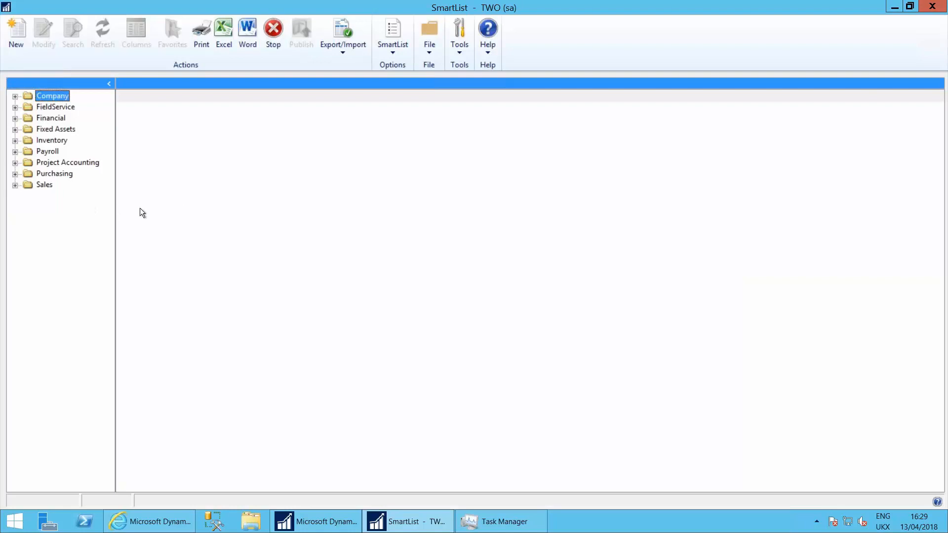
left_click(39, 173)
left_click(16, 174)
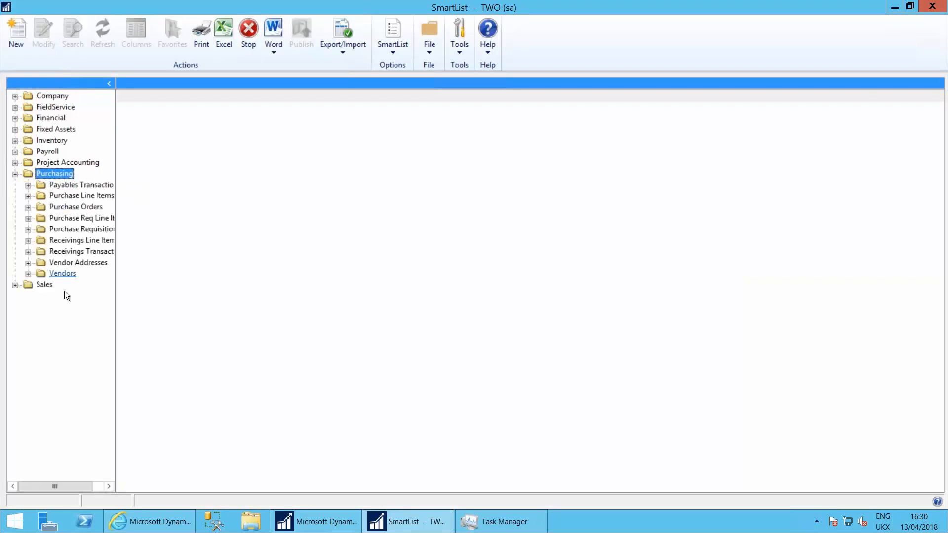
left_click(67, 272)
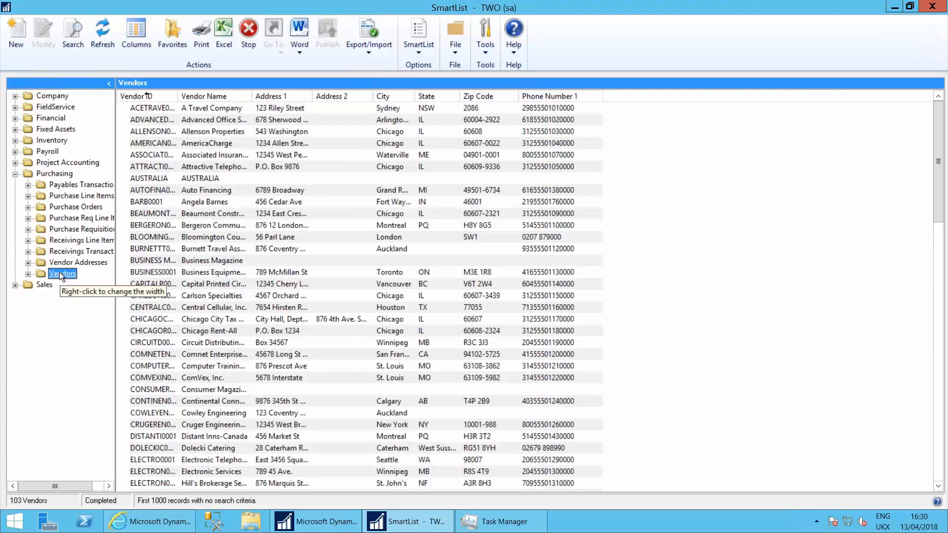
Start a new list in SmartList Designer based on the fields of the Vendors list
left_click(16, 40)
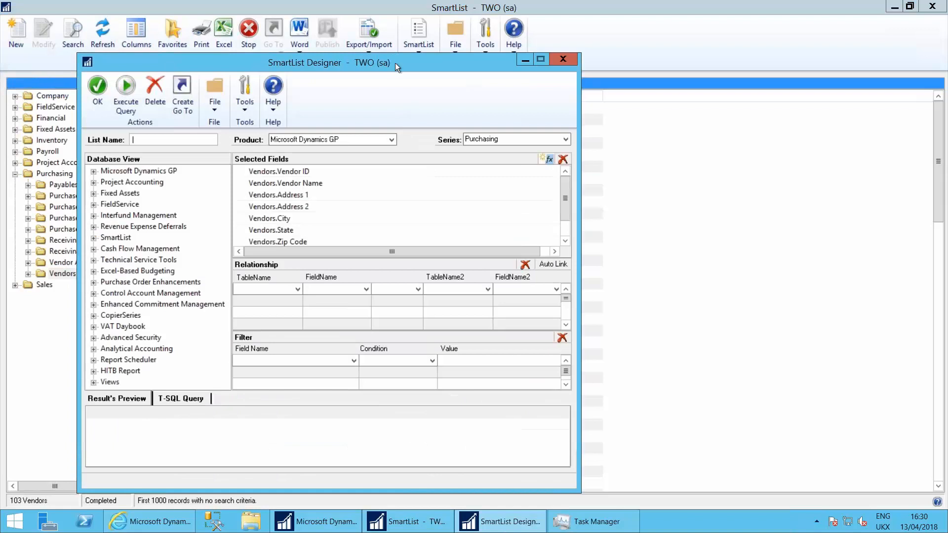
left_click_drag(395, 63, 421, 68)
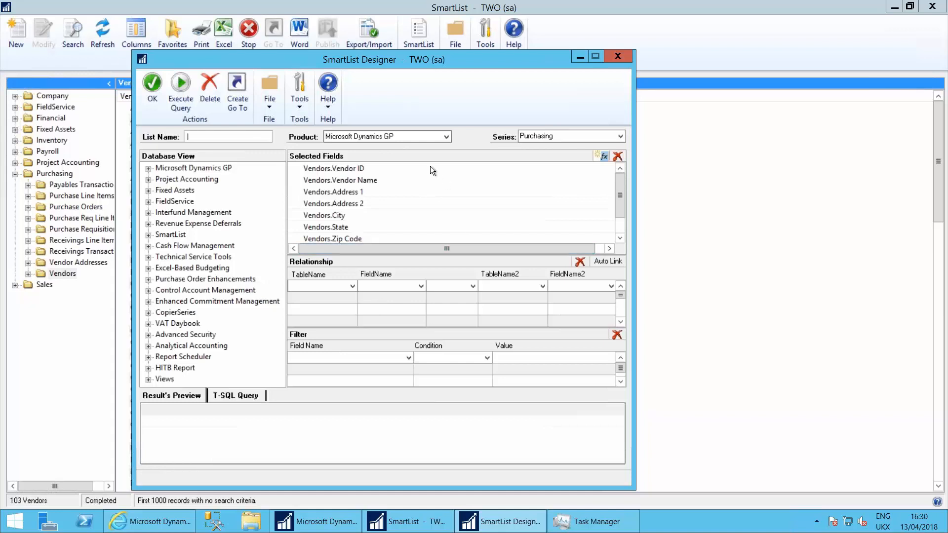
left_click(341, 180)
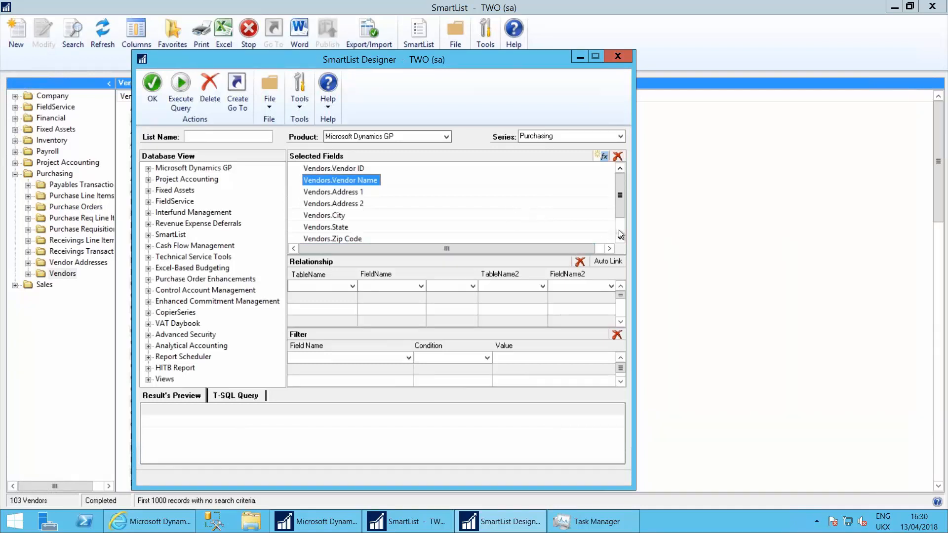
Add the Address Electronic Funds Transfer Master table from the Microsoft Dynamics GP Company tables to the selected fields
left_click(147, 168)
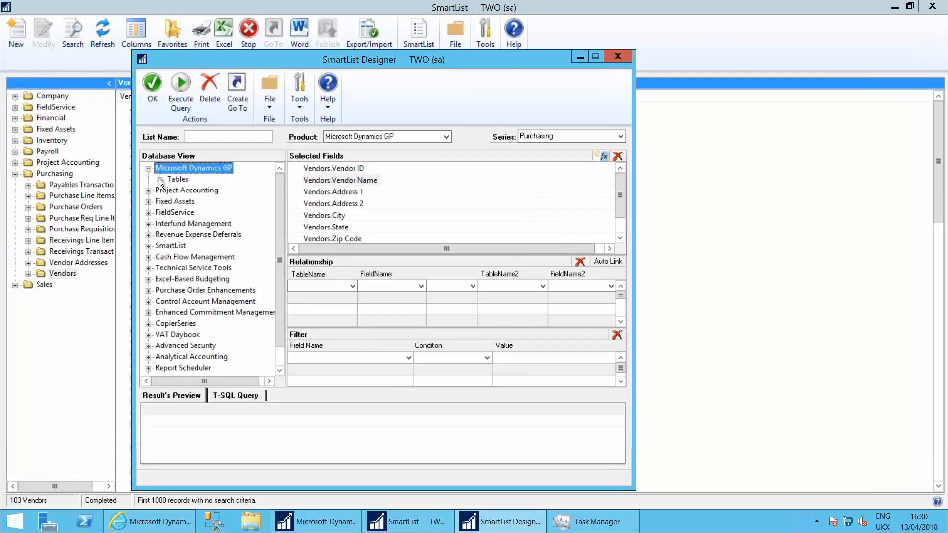
left_click(160, 180)
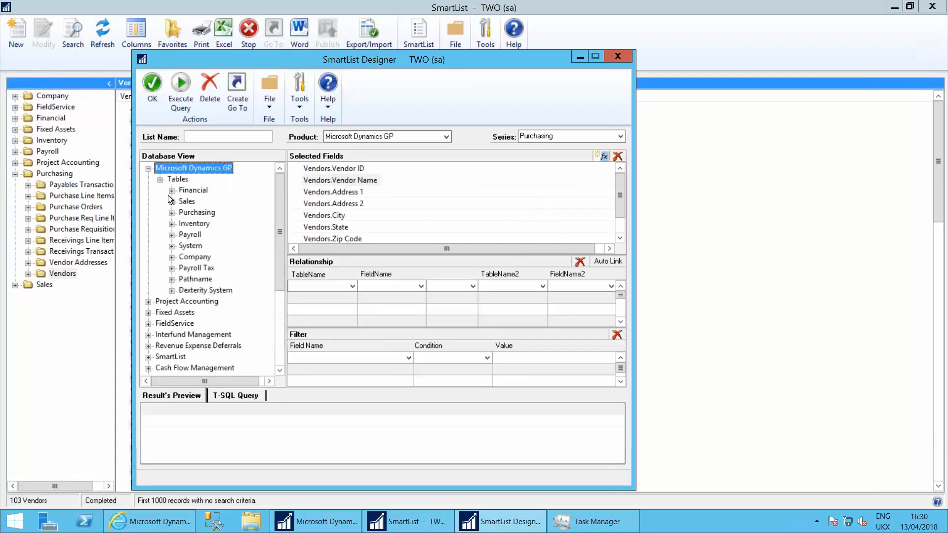
left_click(172, 258)
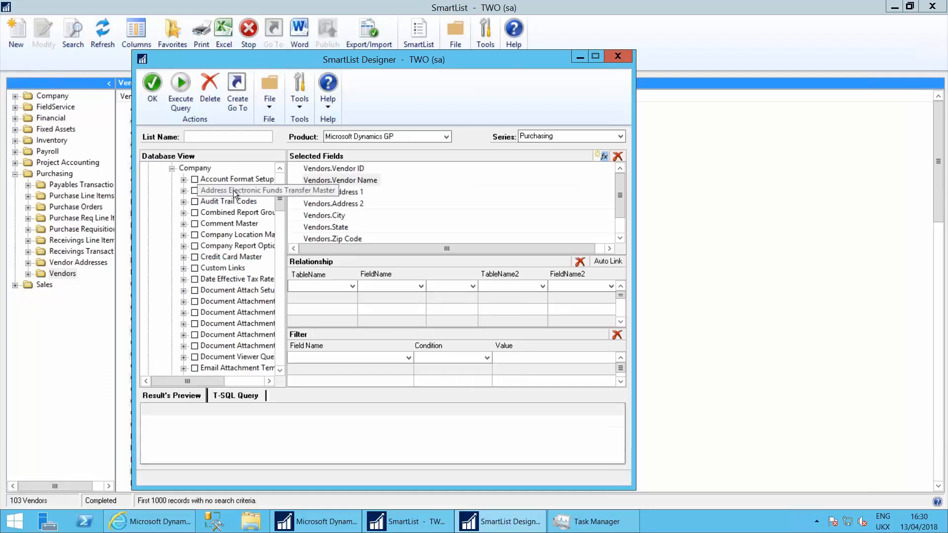
left_click(197, 191)
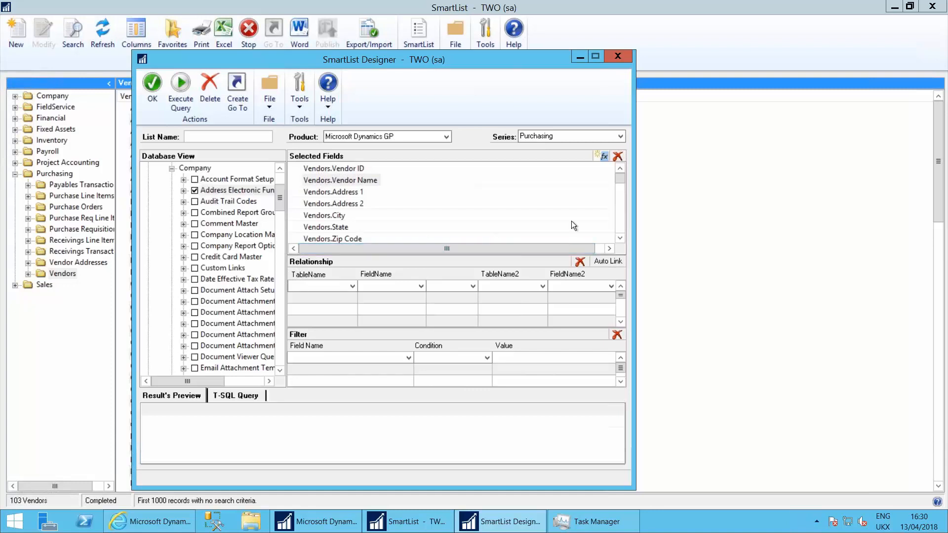
Examine the Address Electronic Funds Transfer Master fields among the selected fields, including the EFT bank fields
left_click_drag(620, 180, 620, 191)
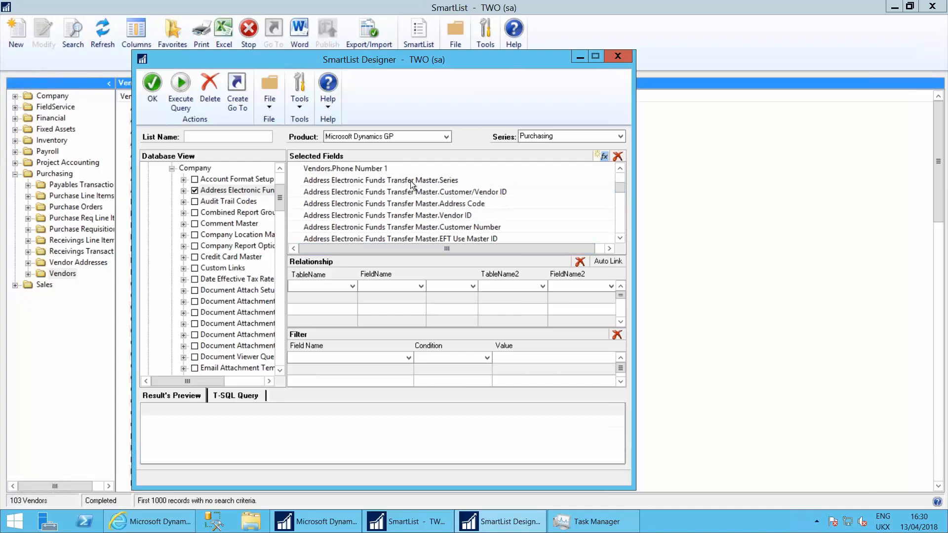
left_click(620, 238)
left_click(620, 239)
left_click(620, 239)
left_click(620, 239)
left_click(620, 239)
left_click(620, 239)
left_click(620, 239)
left_click(620, 238)
left_click(620, 238)
left_click(620, 238)
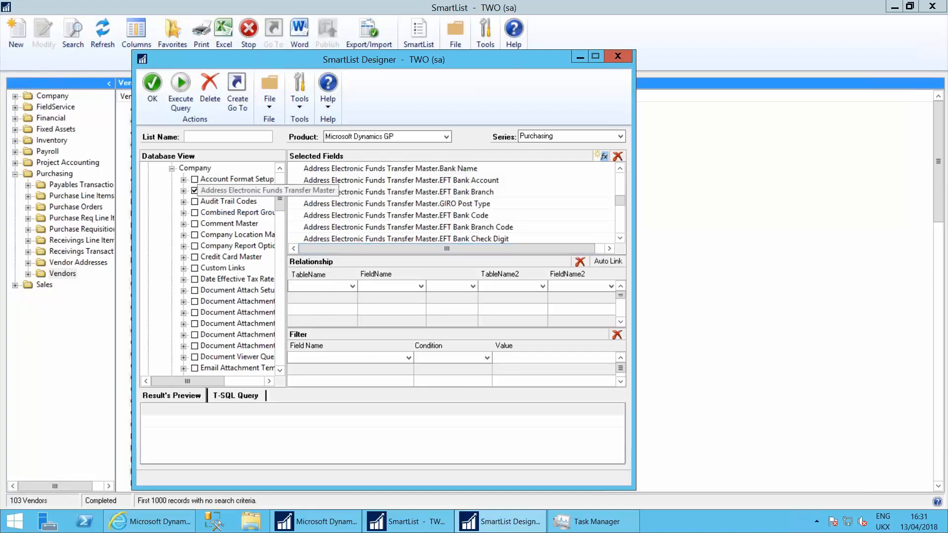
Relate Customer/Vendor ID in the Address Electronic Funds Transfer Master table to Vendor ID in Vendors with a Left Join
left_click(352, 285)
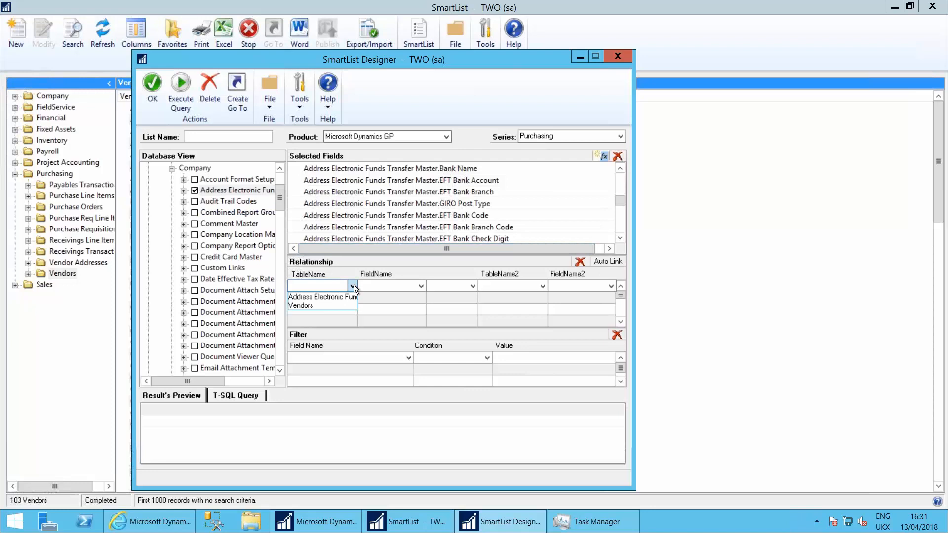
left_click(331, 298)
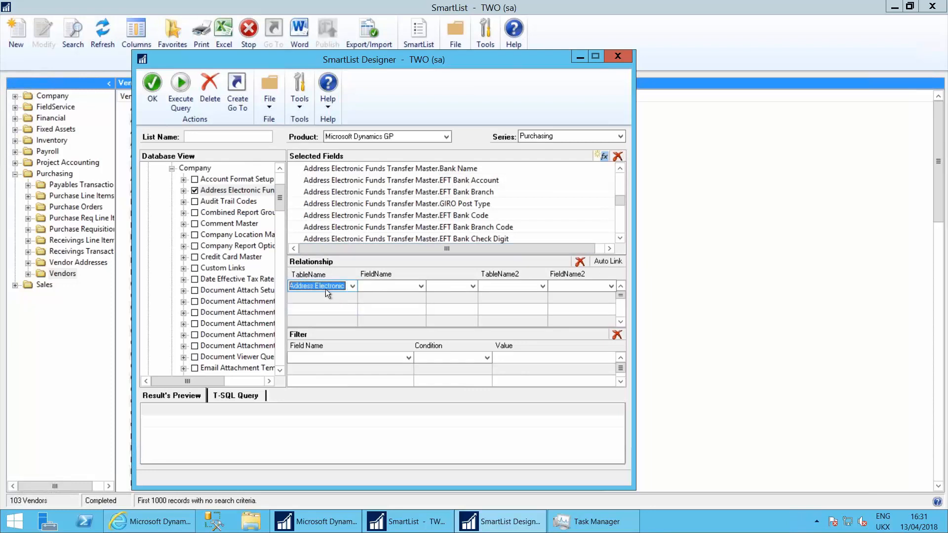
left_click(386, 286)
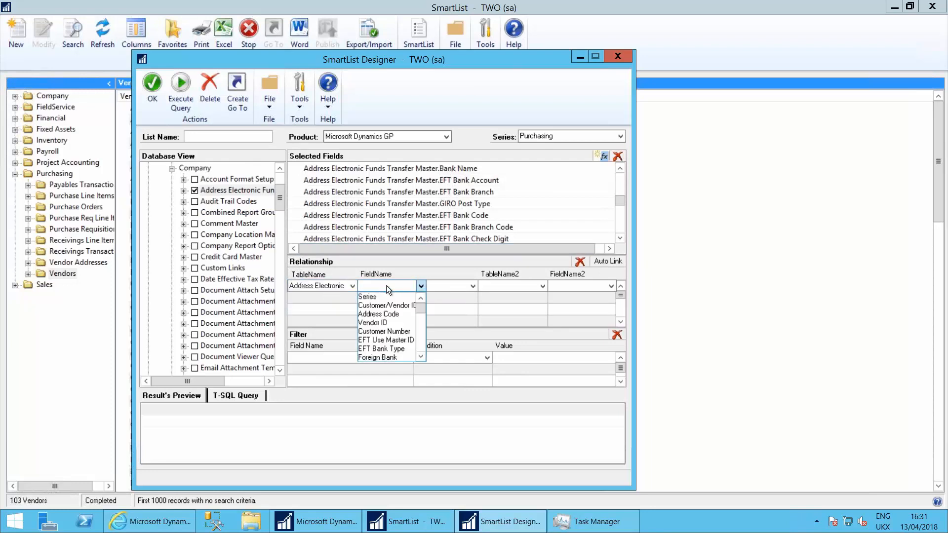
left_click(387, 304)
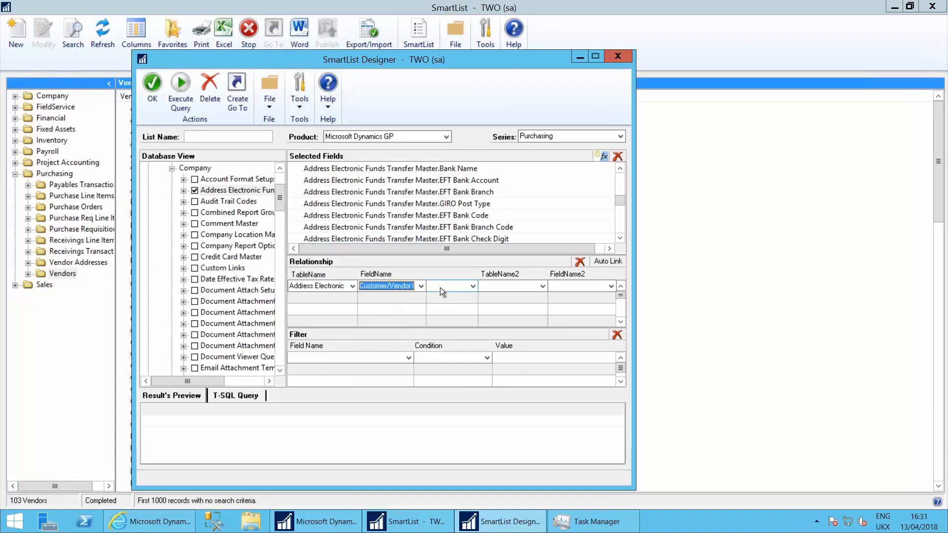
left_click(440, 287)
left_click(457, 295)
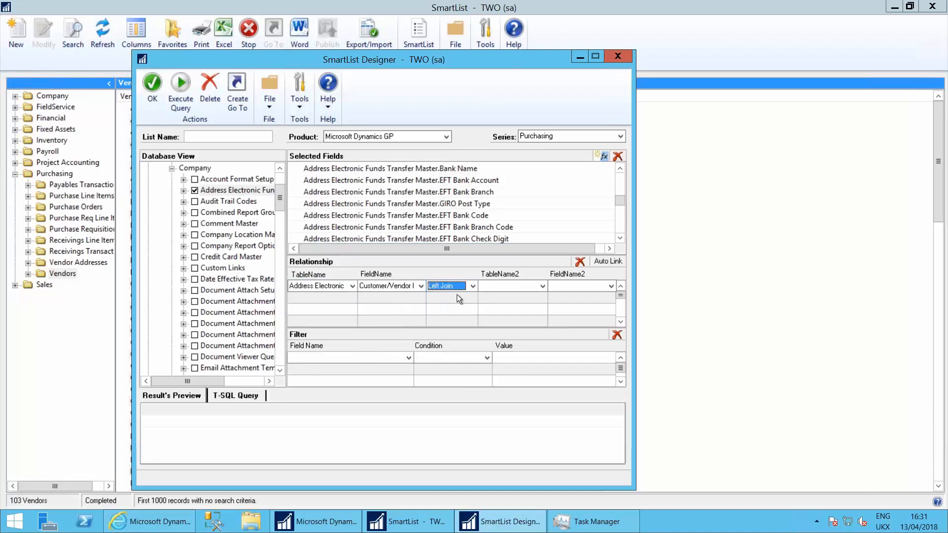
left_click(501, 285)
left_click(506, 295)
left_click(593, 287)
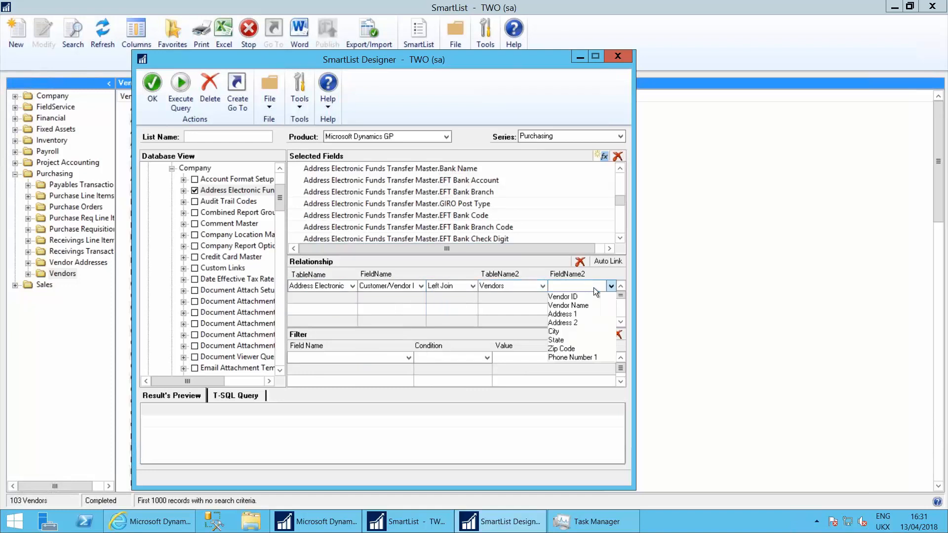
left_click(580, 296)
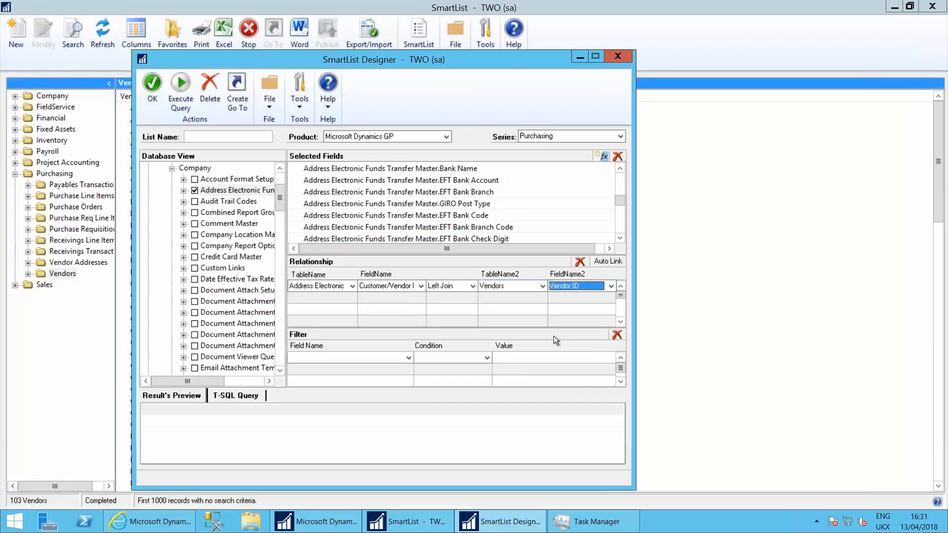
Name the list "Vendor Bank", keep the Purchasing series, and save the design
left_click(249, 141)
type("Vendor Bank")
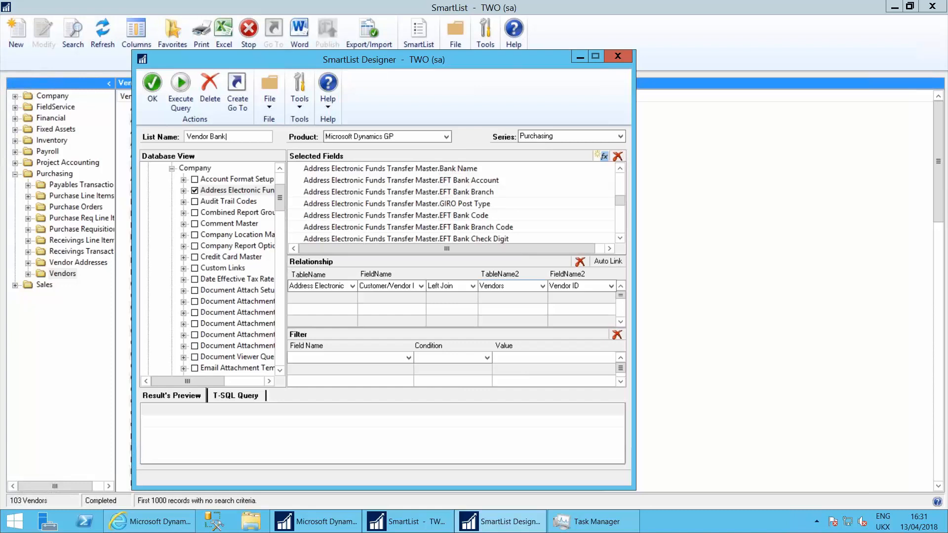
key("Tab")
key("Tab")
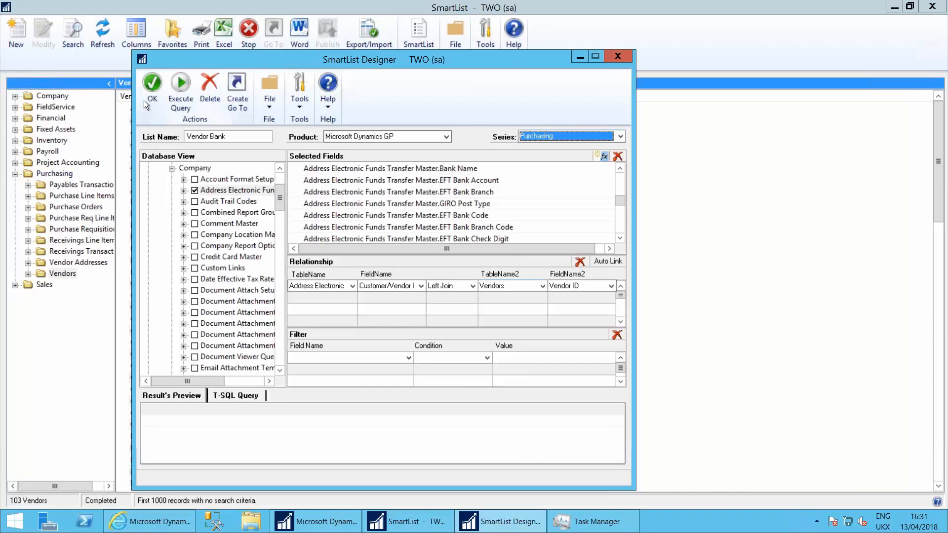
left_click(155, 89)
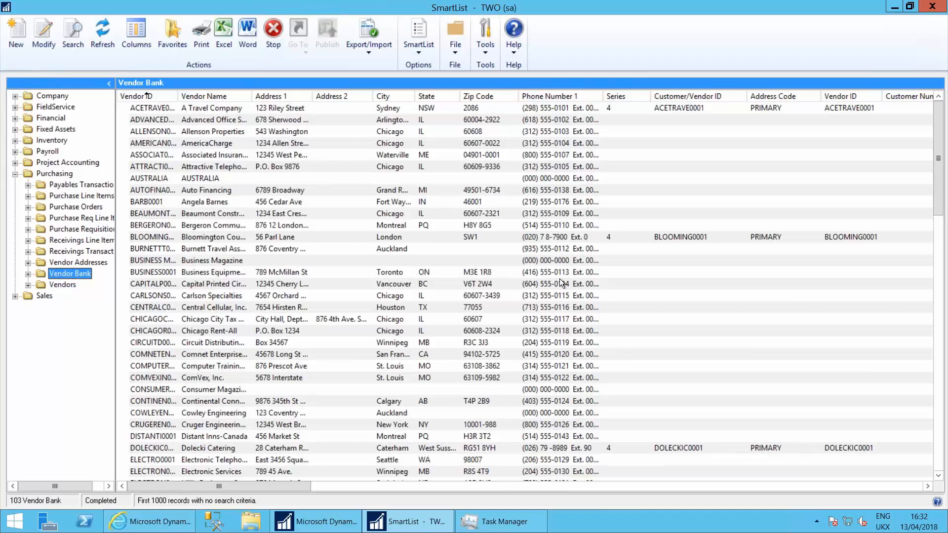
Search the Vendor Bank list for records where EFT Bank Account is not equal to a blank value
left_click_drag(267, 487, 372, 479)
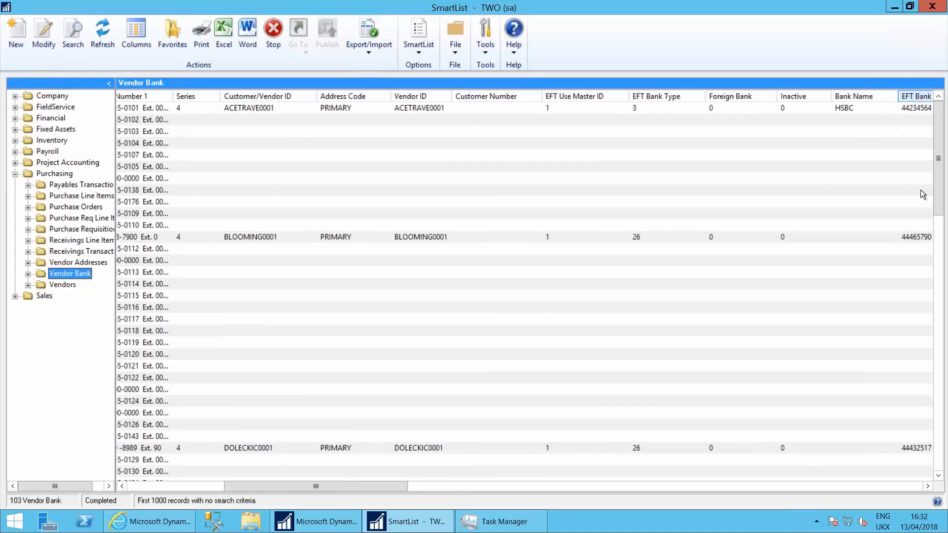
left_click_drag(318, 487, 369, 490)
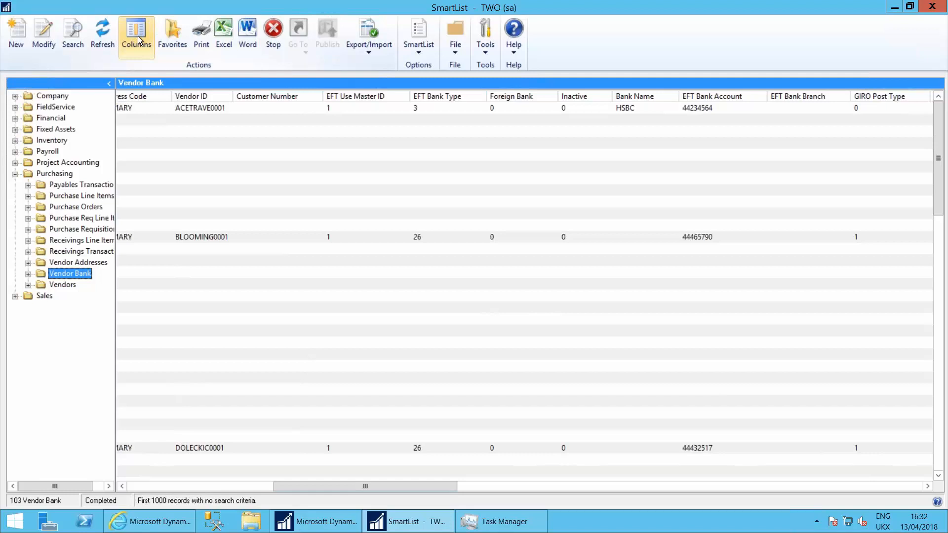
left_click(72, 33)
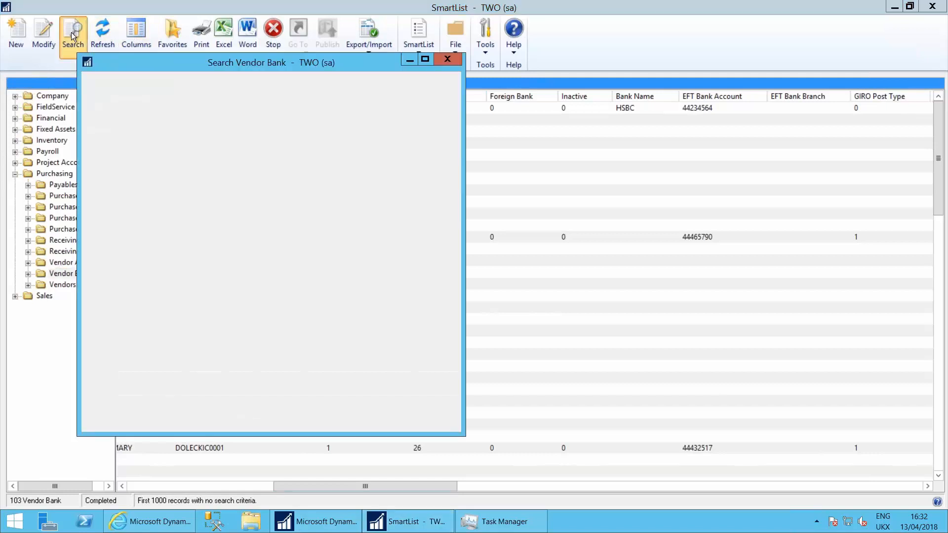
left_click(199, 163)
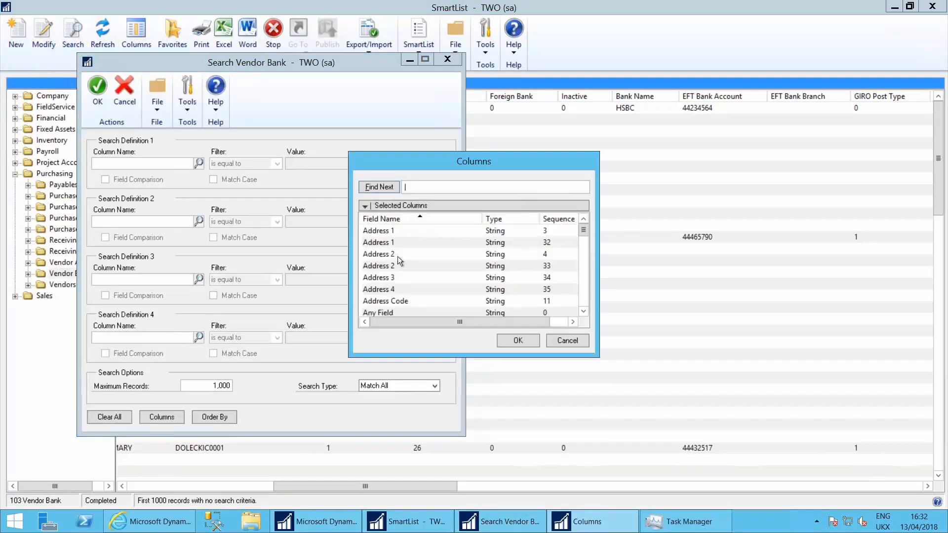
left_click(388, 291)
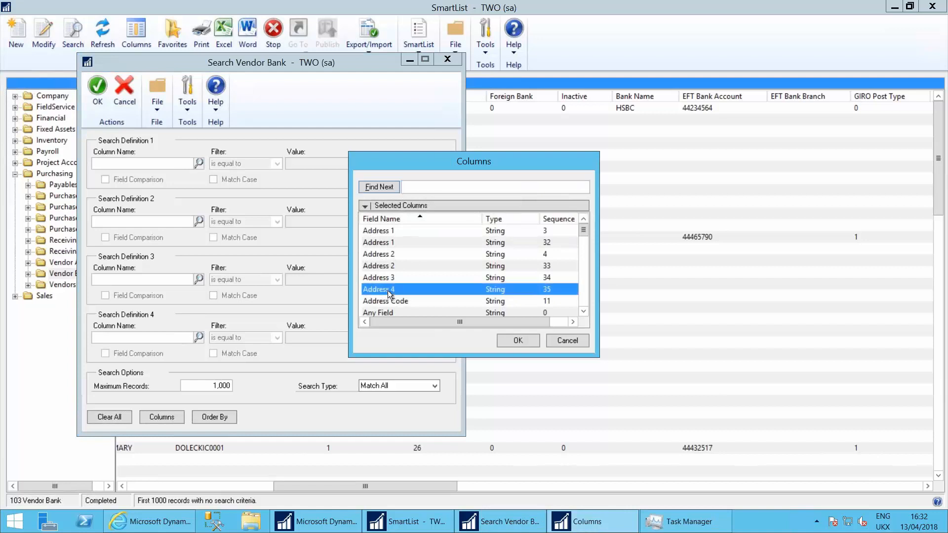
key("e")
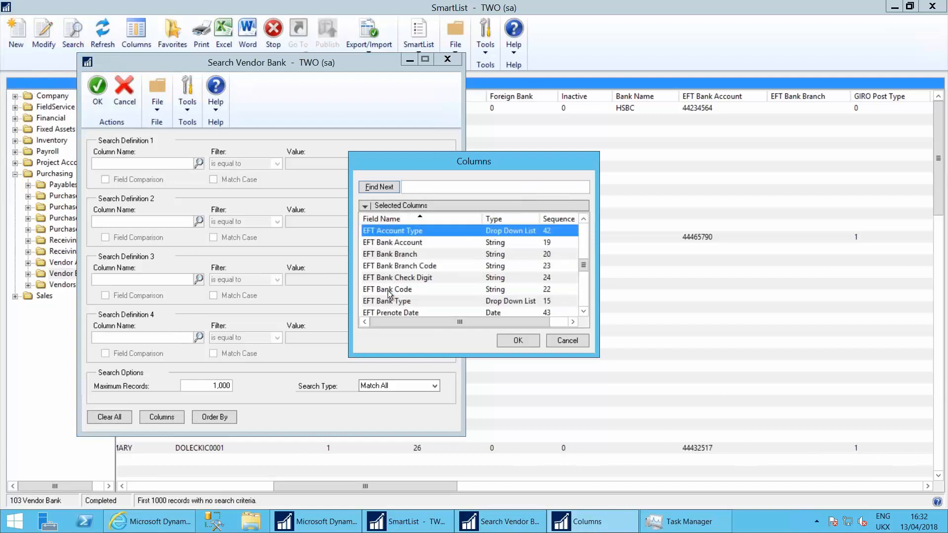
left_click(400, 241)
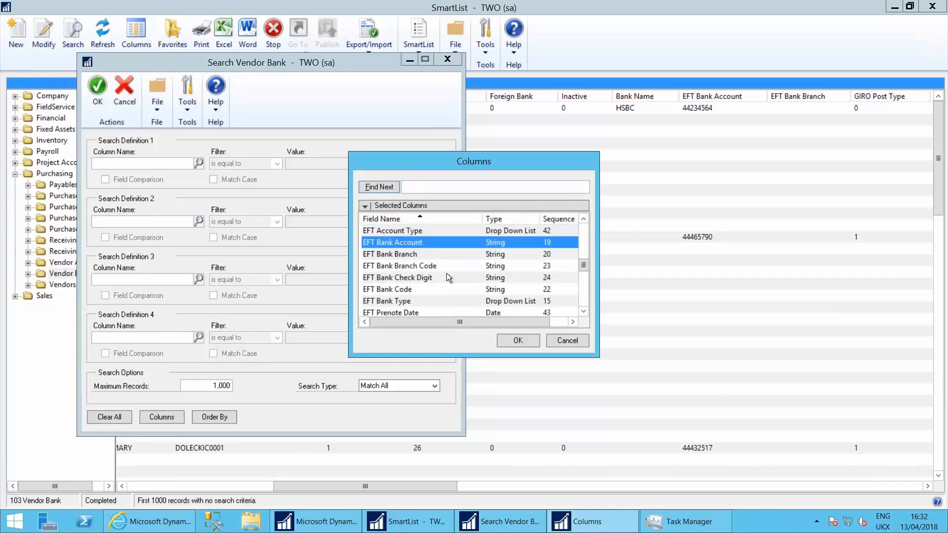
left_click(516, 339)
left_click(253, 168)
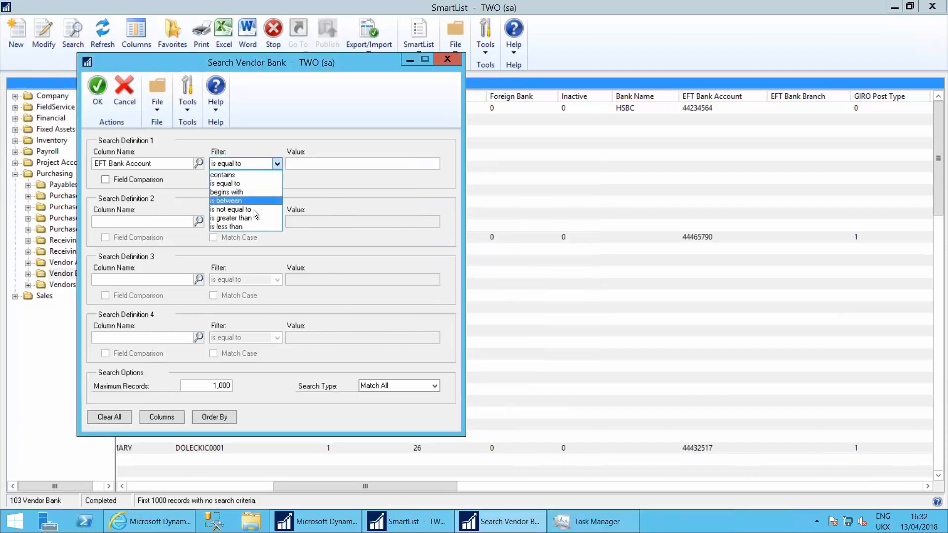
left_click(252, 208)
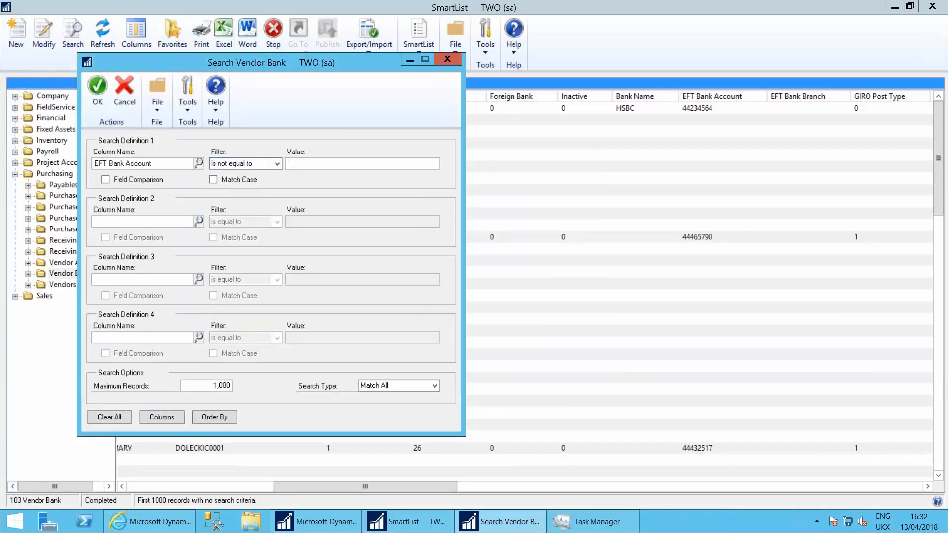
left_click(98, 91)
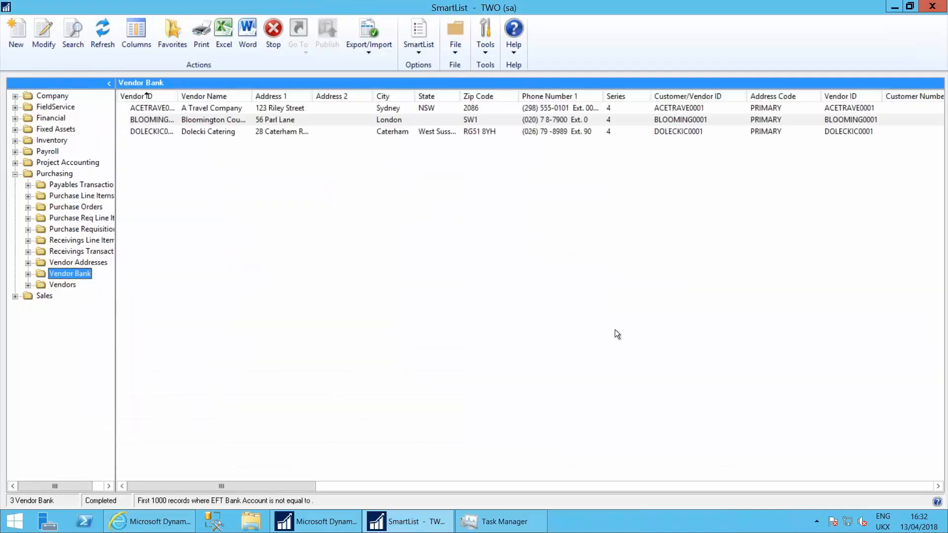
left_click_drag(297, 486, 484, 477)
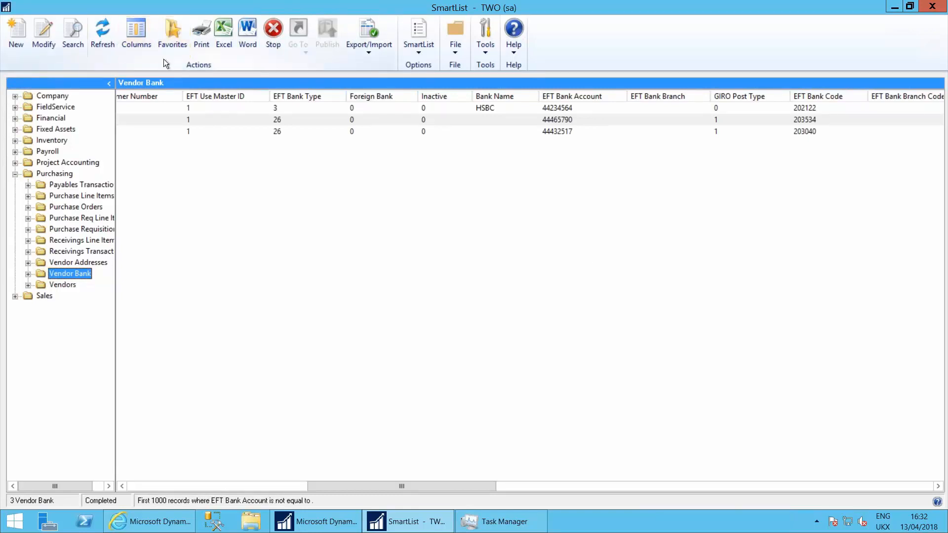
Start a favorite for the filtered Vendor Bank list and name it "Vendors with Bank Details"
left_click(173, 30)
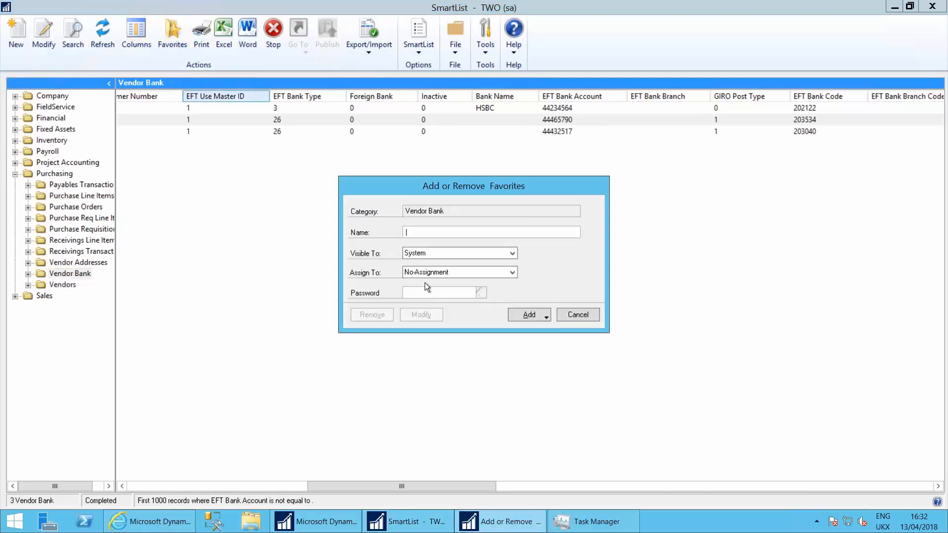
type("My")
key("BackSpace")
key("BackSpace")
type("Vendorsw")
key("BackSpace")
type("with B")
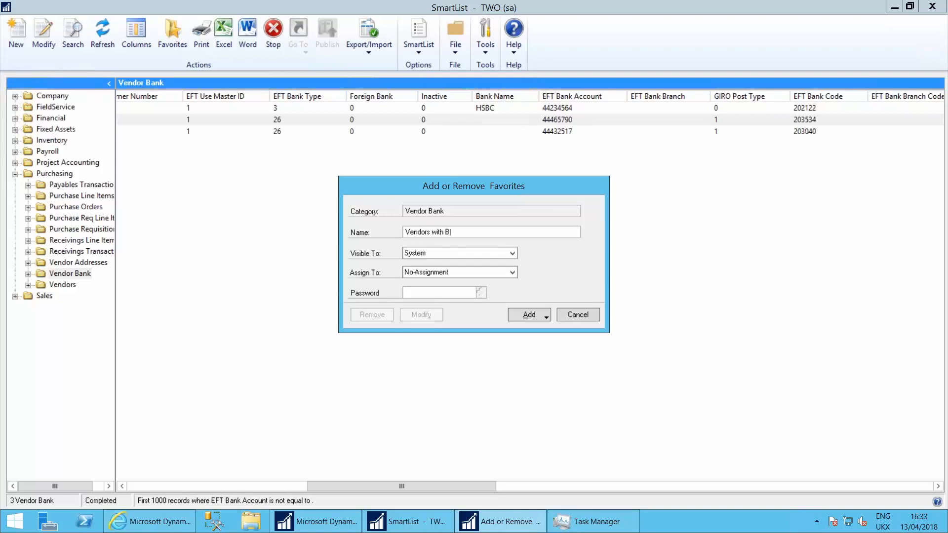
type("ank Details")
key("Tab")
Make the favorite visible to User ID, protect it with a favorite password, and add it without a reminder, re-entering the password to confirm
left_click(439, 255)
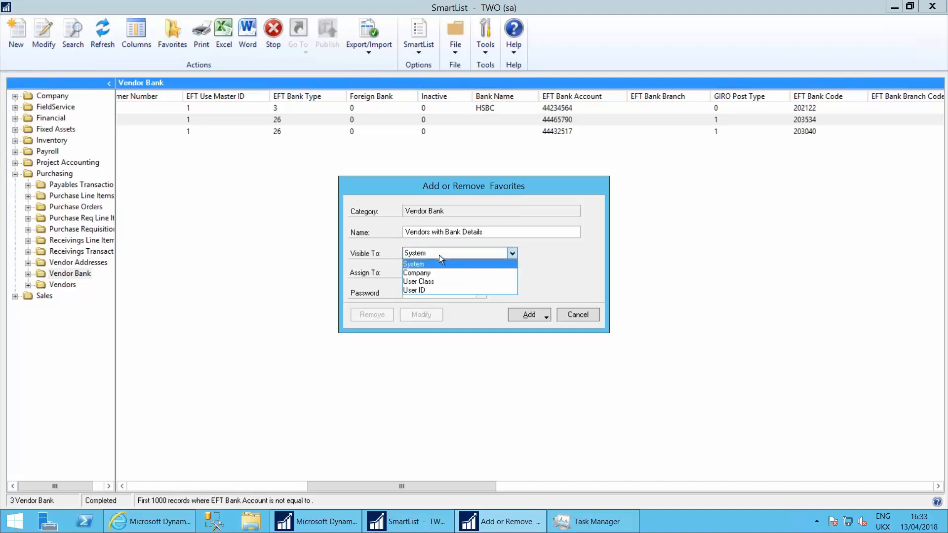
left_click(424, 290)
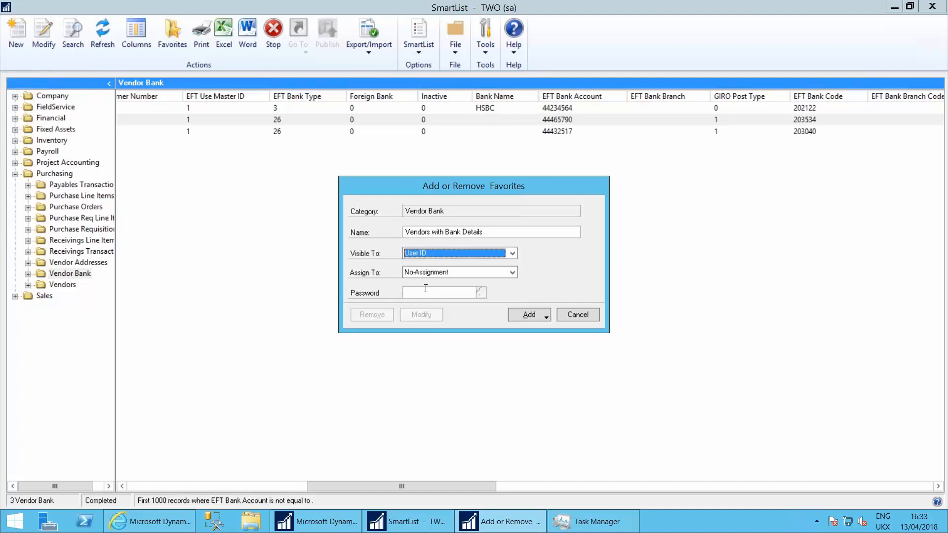
left_click(436, 294)
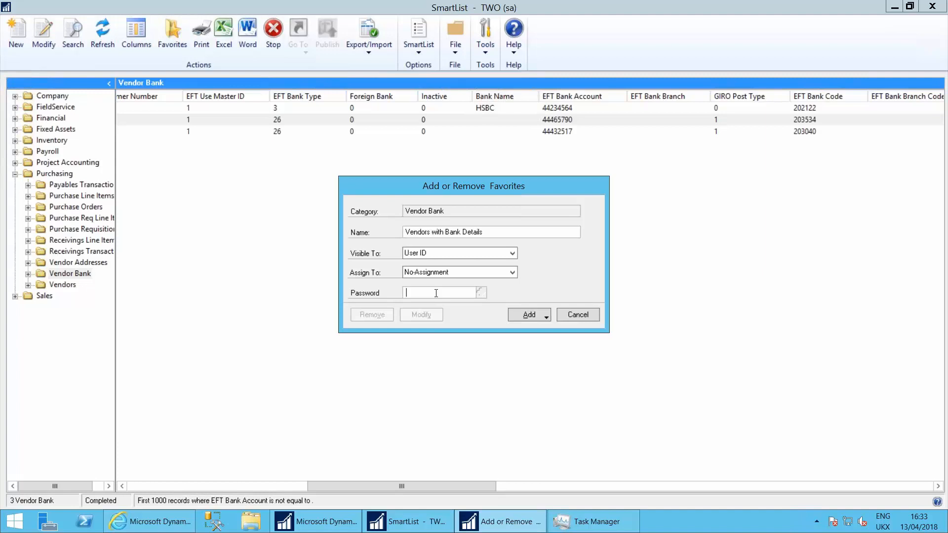
type("password")
left_click(535, 315)
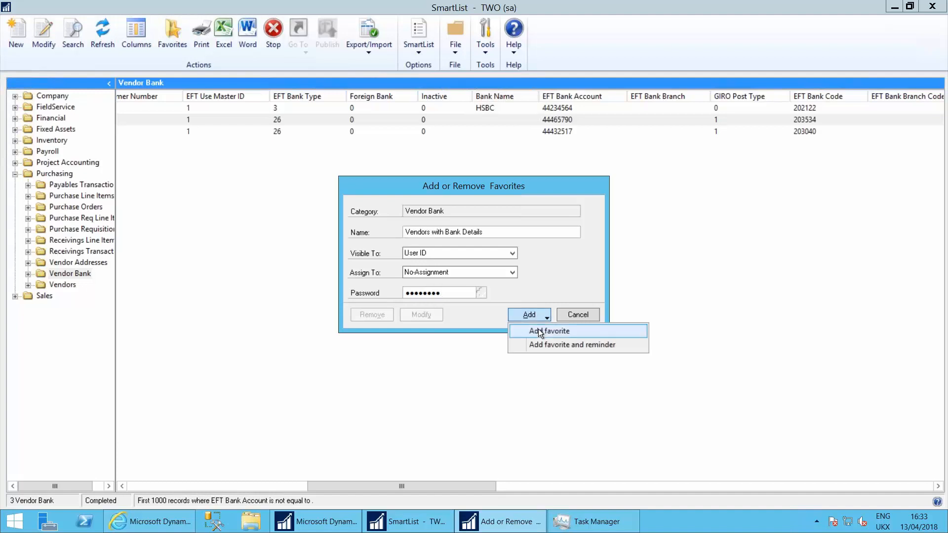
left_click(538, 329)
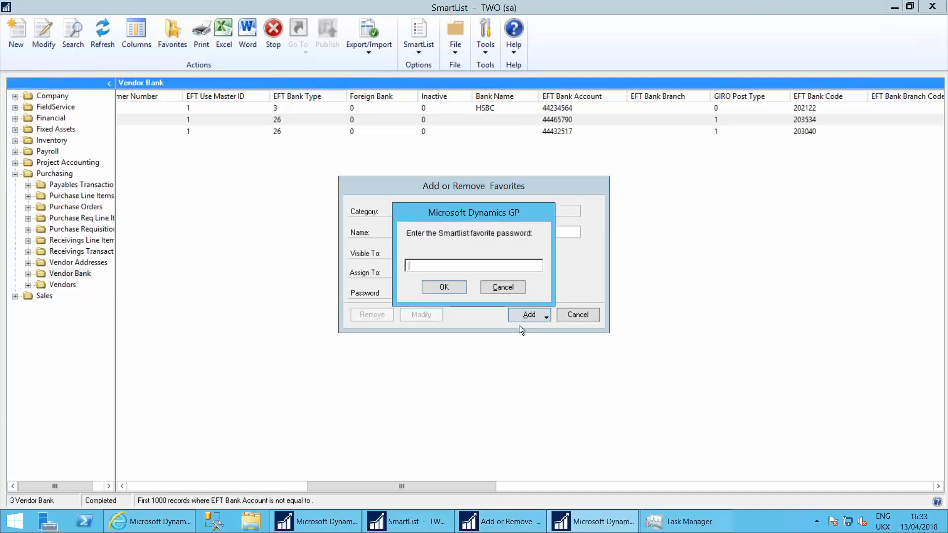
type("password")
left_click(442, 288)
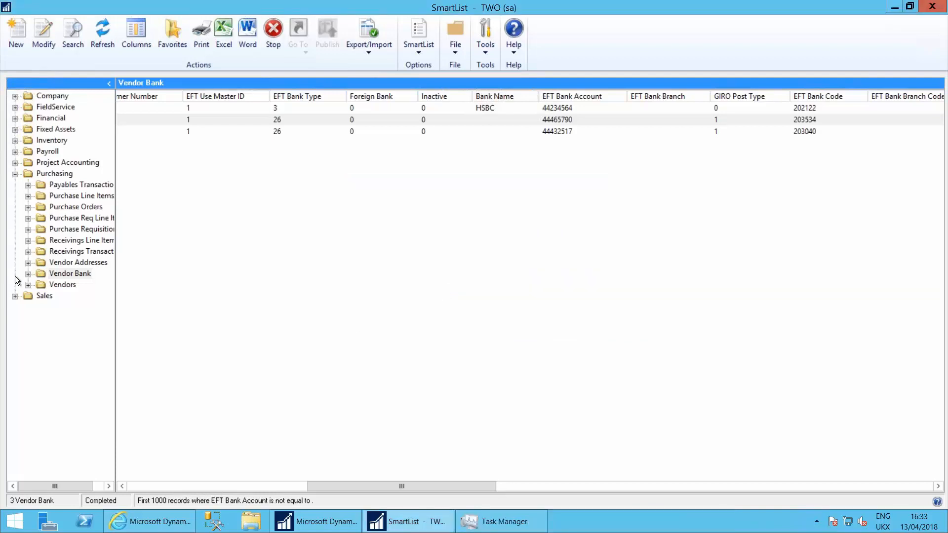
Run the Vendors with Bank Details favorite under Vendor Bank and bring back the category tree
left_click(28, 274)
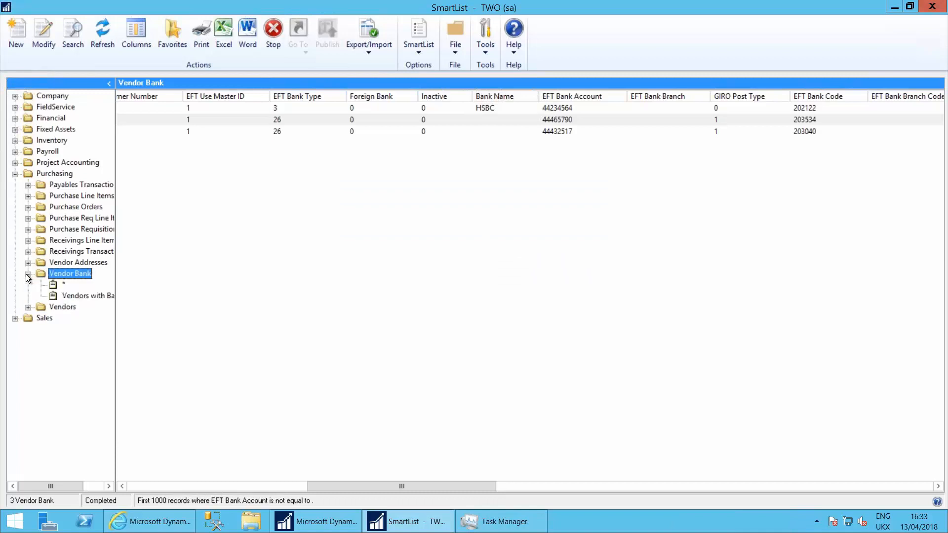
left_click(85, 295)
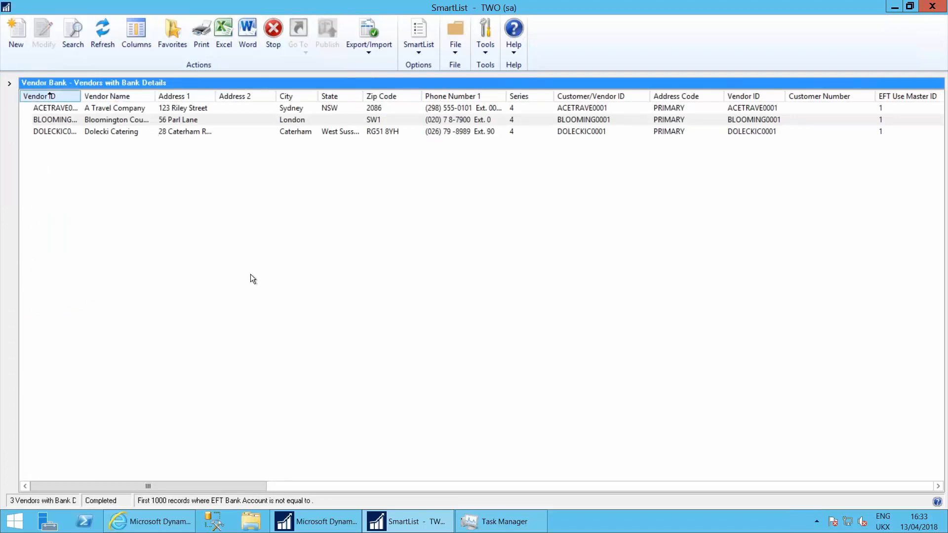
left_click(9, 84)
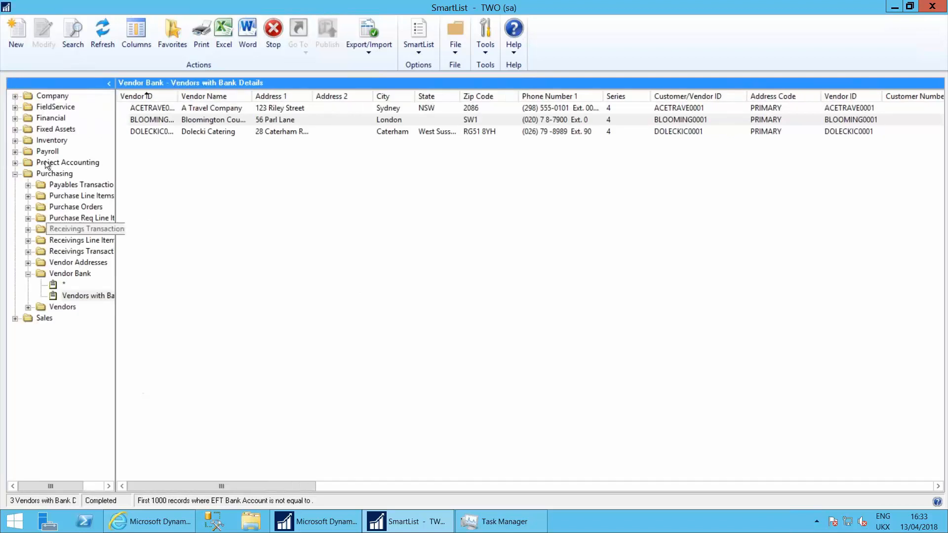
left_click(89, 353)
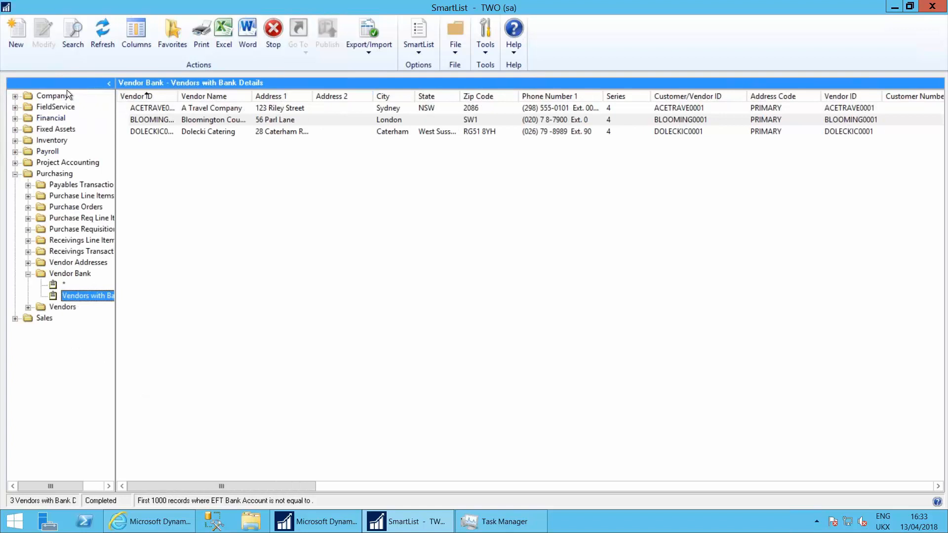
Start a new SmartList design and expand the Company views in its database view
left_click(20, 31)
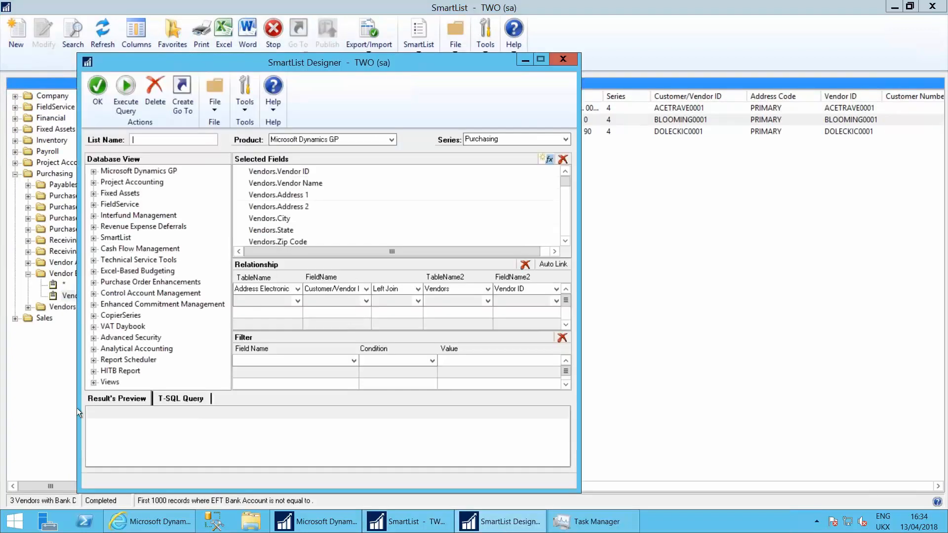
left_click(93, 383)
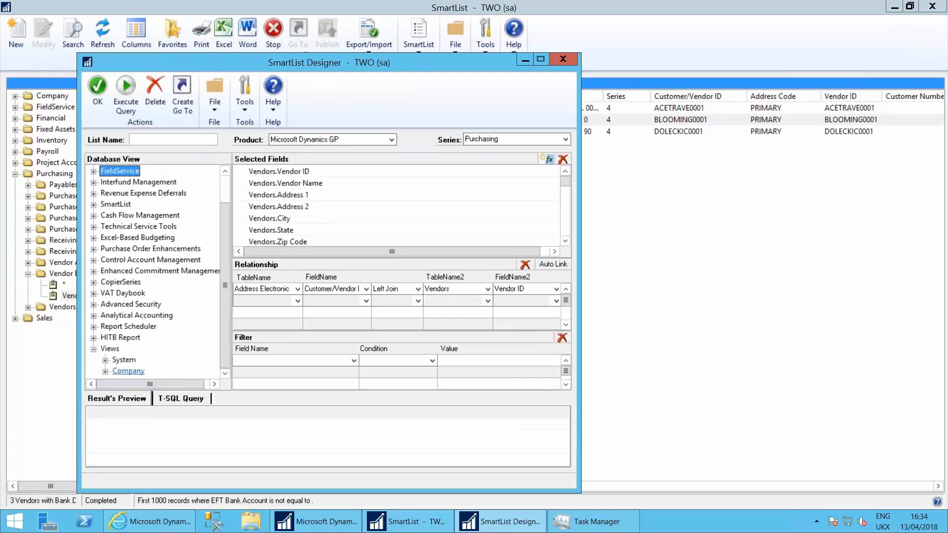
left_click(106, 371)
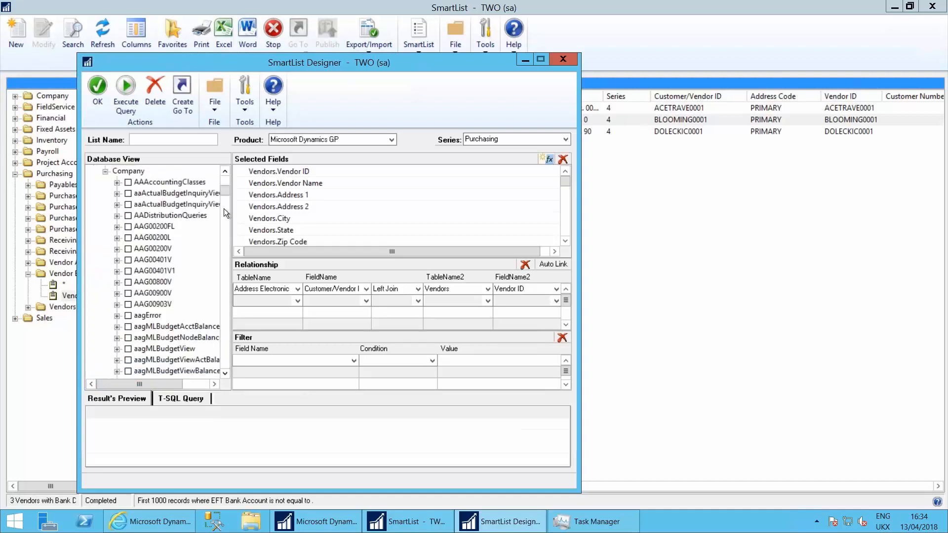
Browse the Company database views through to the eRequest views and close the SmartList design without saving
left_click(149, 249)
key("Down")
key("Down")
key("Down")
key("Down")
key("Down")
key("Down")
key("Down")
key("Down")
key("Down")
key("Down")
key("Down")
key("Down")
key("Down")
key("Down")
key("Down")
key("Down")
key("Down")
key("Down")
key("Down")
key("Down")
key("Down")
key("Down")
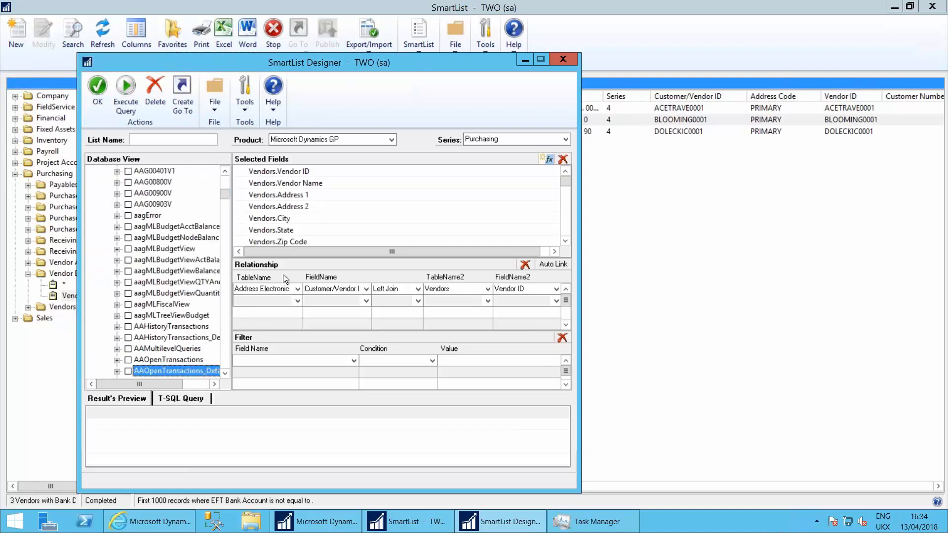
key("Up")
key("Up")
key("Up")
key("Up")
key("Up")
key("Up")
key("Up")
key("Up")
key("Up")
key("Up")
key("Up")
key("Down")
key("Down")
key("Down")
key("Down")
key("Down")
key("Down")
key("Down")
key("Down")
key("Down")
key("Down")
key("Down")
key("Down")
key("Down")
key("Down")
key("Down")
key("Down")
key("Down")
key("Down")
key("Down")
key("Down")
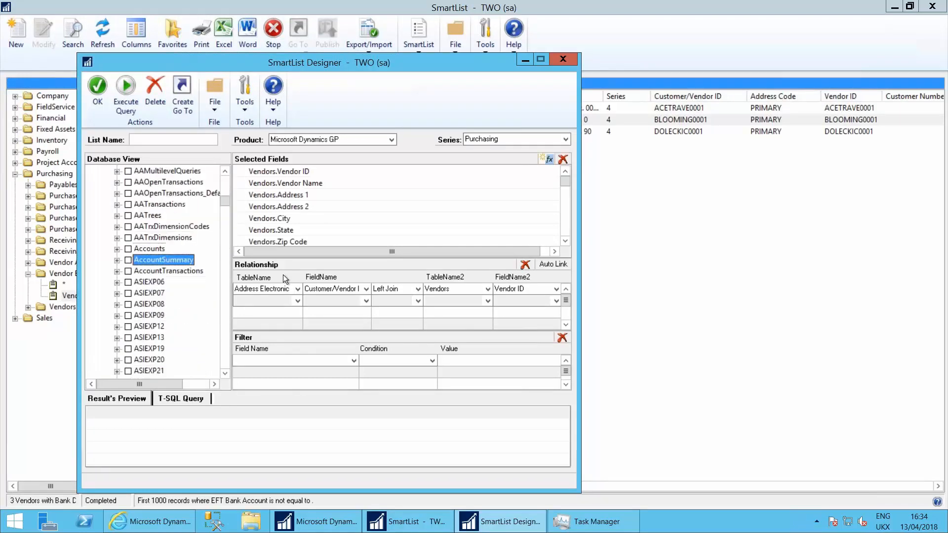
key("Down")
key("Down")
key("Down")
key("Down")
key("Down")
key("Down")
key("Down")
key("Down")
key("Down")
key("Down")
key("Down")
key("Down")
key("Down")
key("Down")
key("Down")
key("Down")
key("Down")
key("Down")
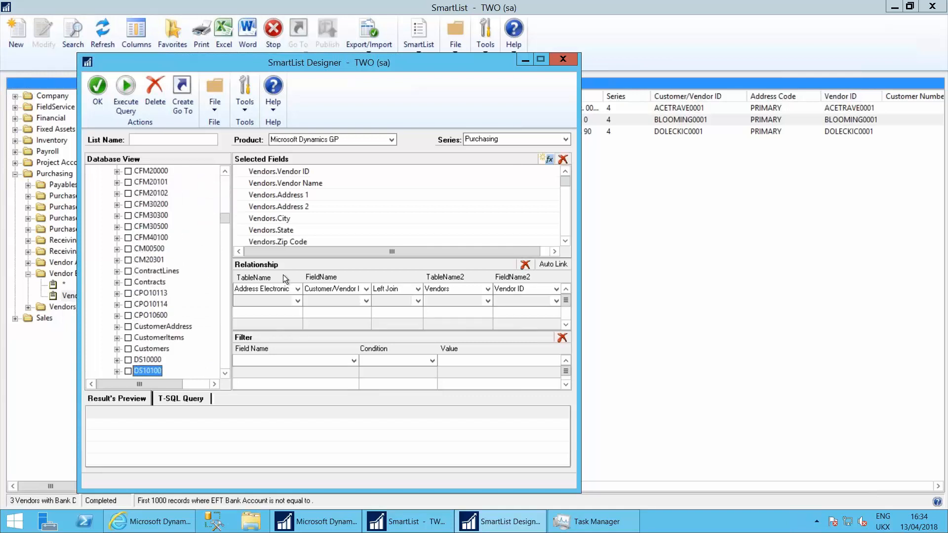
key("Down")
key("Down")
key("Down")
key("Down")
key("Down")
key("Down")
key("Down")
key("Down")
key("Down")
key("Down")
key("Down")
key("Down")
key("Down")
key("Down")
key("Down")
key("Down")
key("Down")
key("Down")
key("Down")
key("Down")
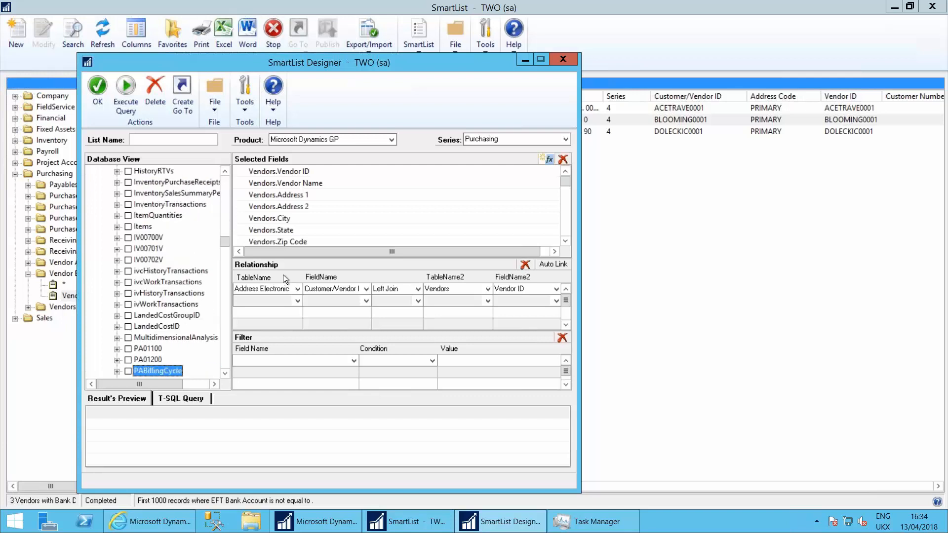
key("e")
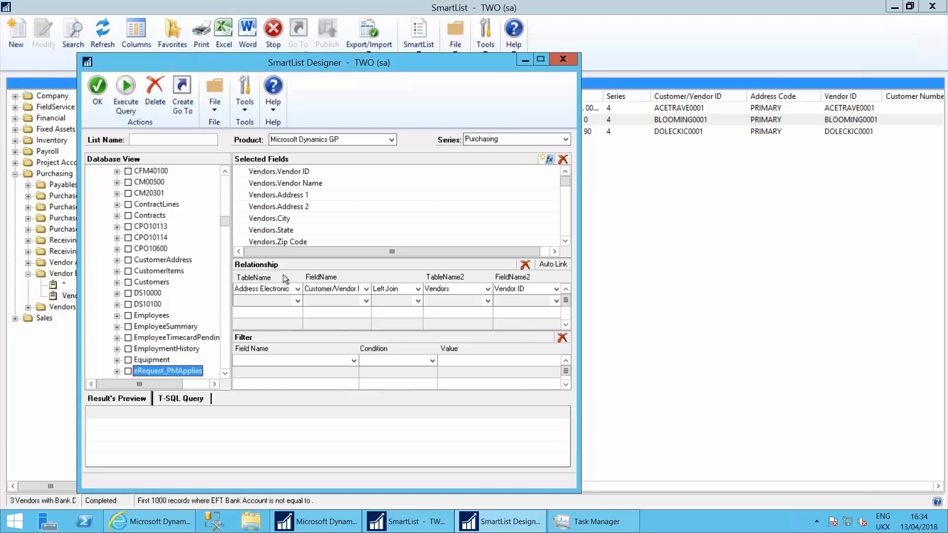
left_click(223, 373)
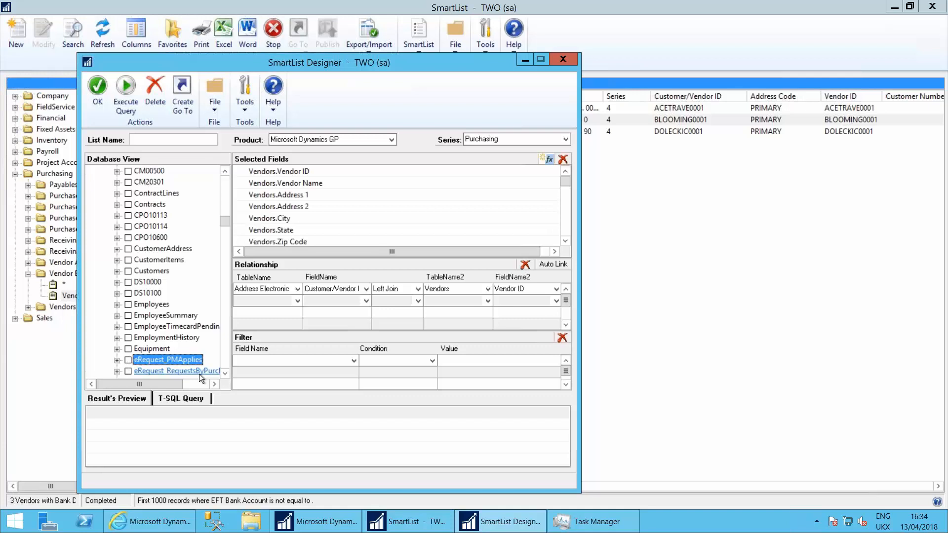
left_click(563, 61)
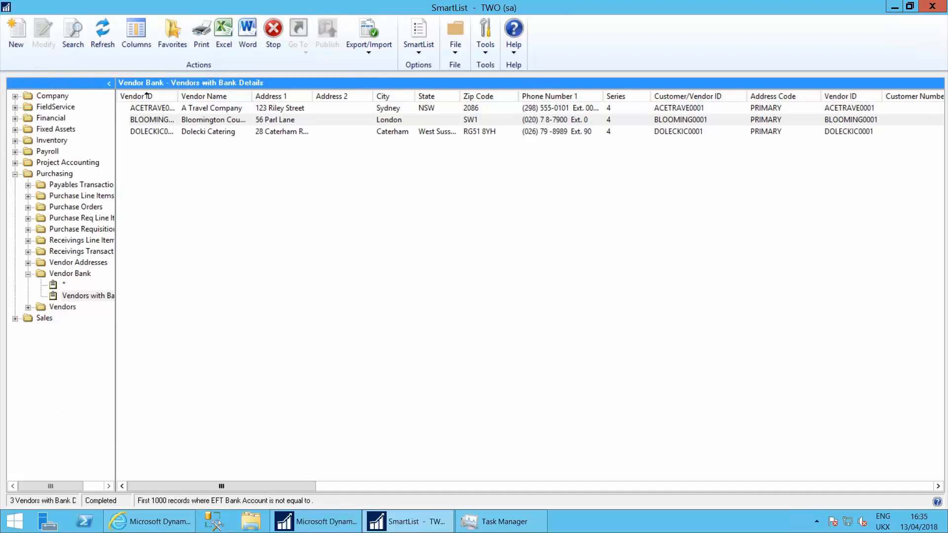
Switch to RentJournal.xlsx in Excel and examine the journal's date, distribution reference, account, credit and debit entries
mouse_move(599, 5)
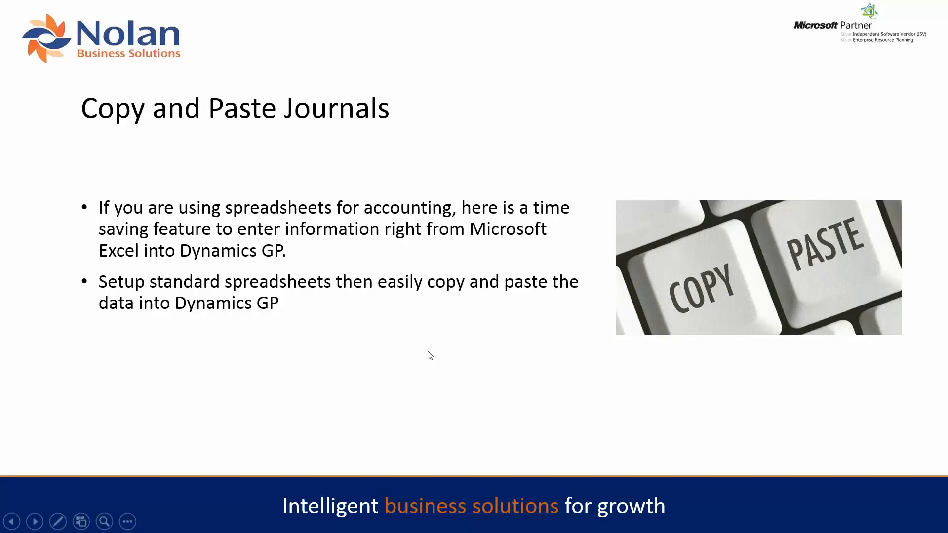
key("Escape")
left_click(335, 521)
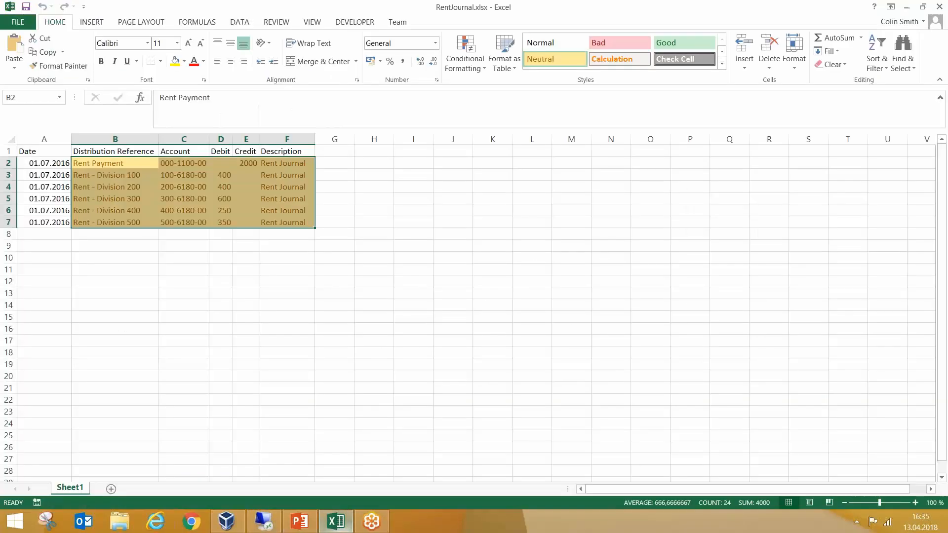
left_click(369, 293)
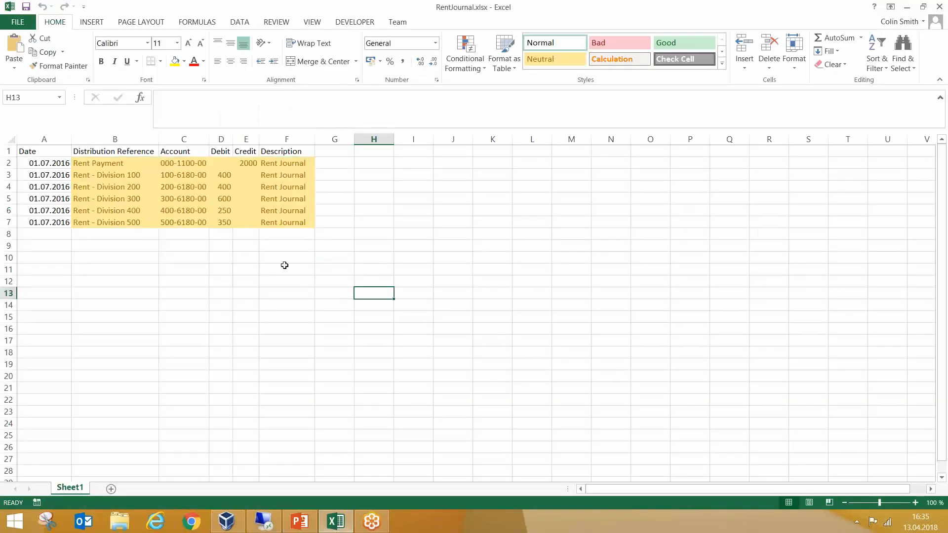
left_click(41, 153)
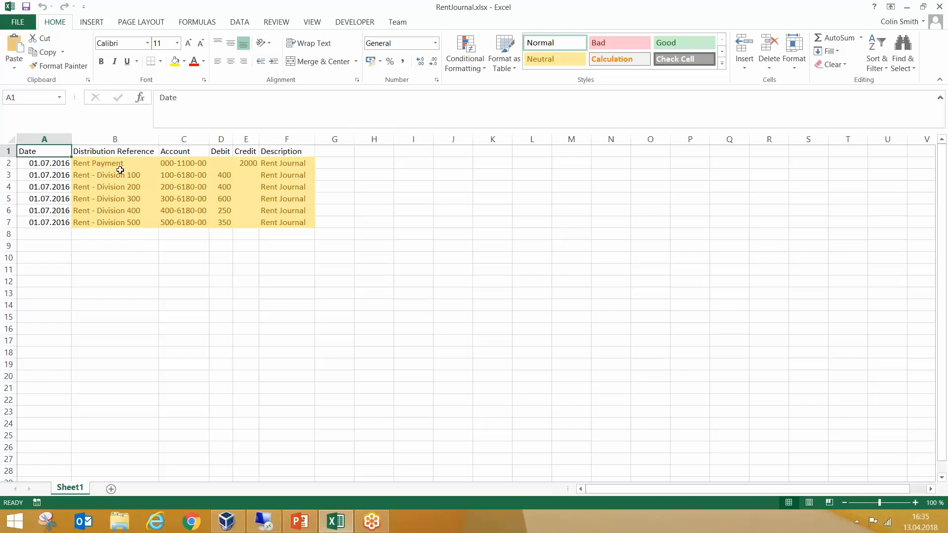
left_click(102, 164)
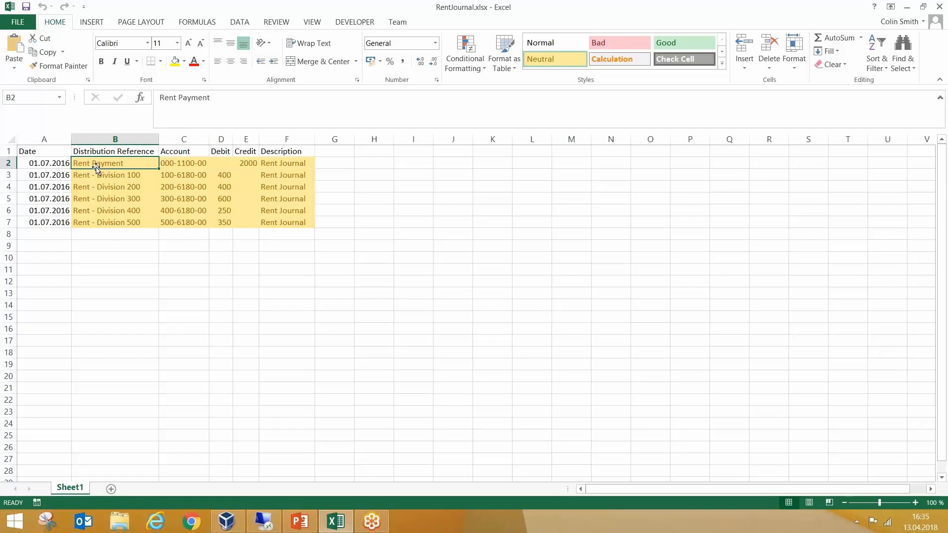
left_click(199, 164)
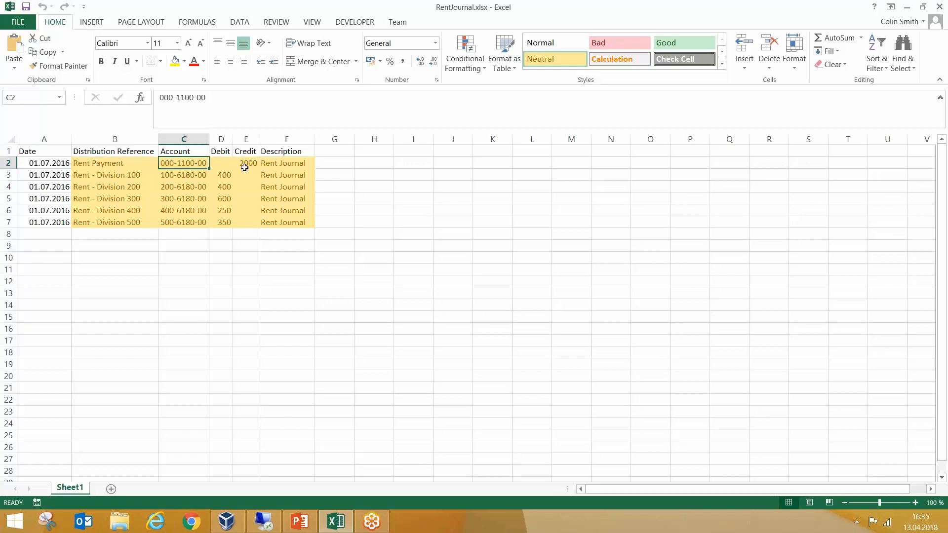
left_click(246, 165)
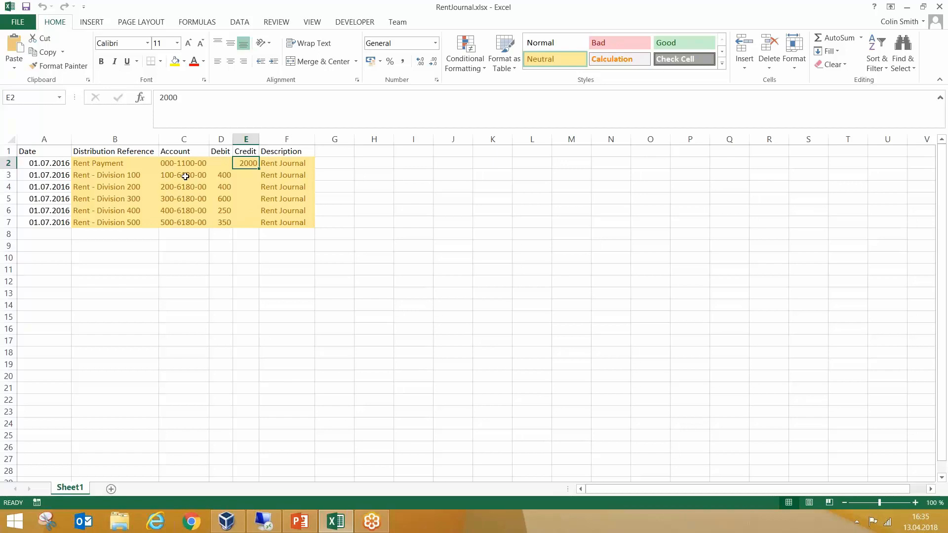
left_click(223, 177)
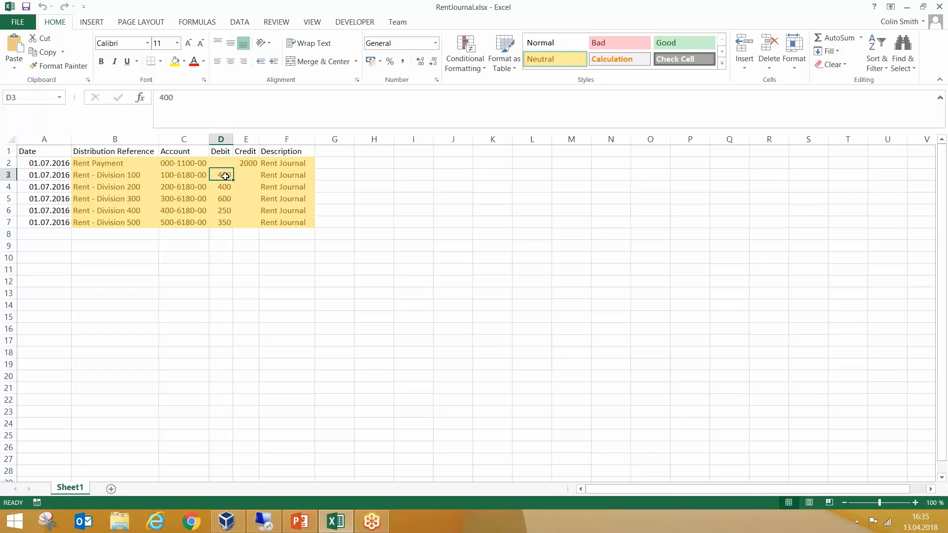
left_click(226, 186)
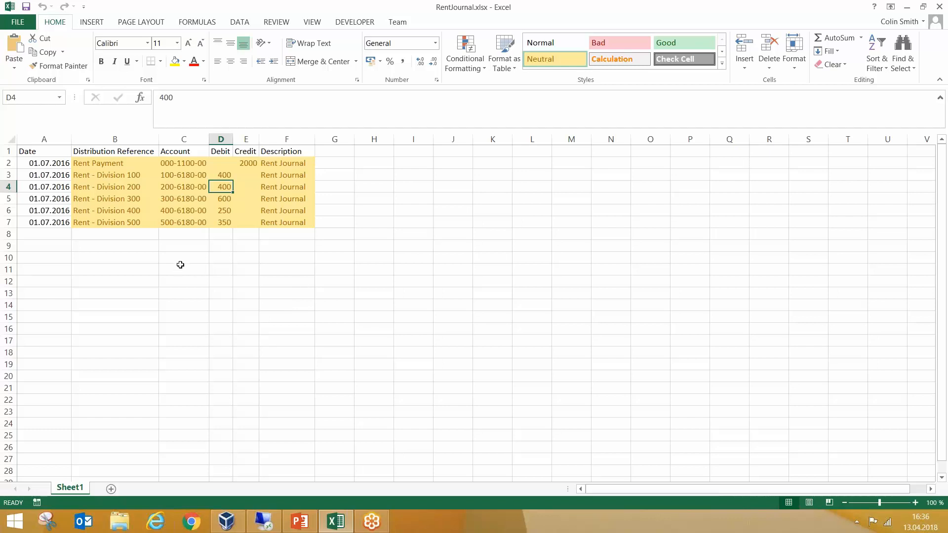
Copy the rent journal lines in B2:F7, switch back to Microsoft Dynamics GP, and close SmartList
left_click_drag(90, 165, 310, 223)
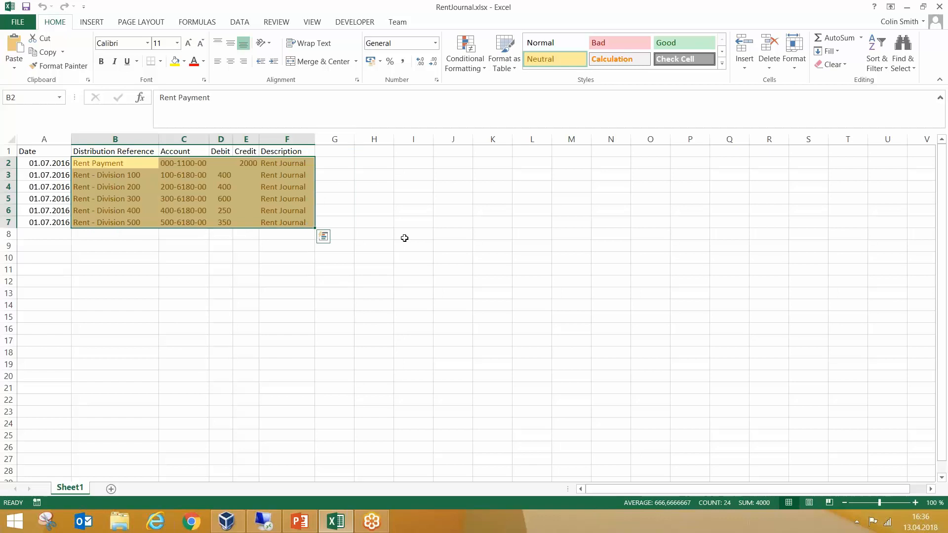
key("ctrl+c")
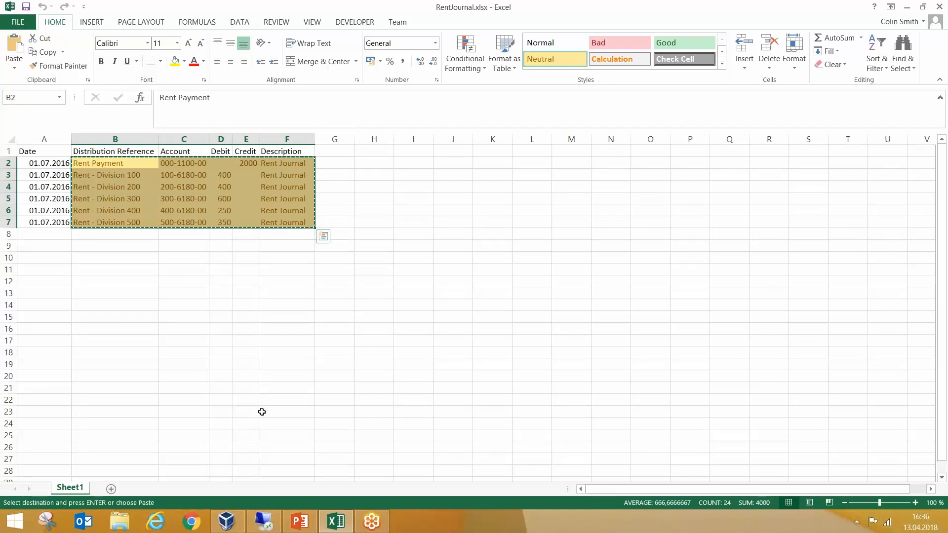
left_click(269, 524)
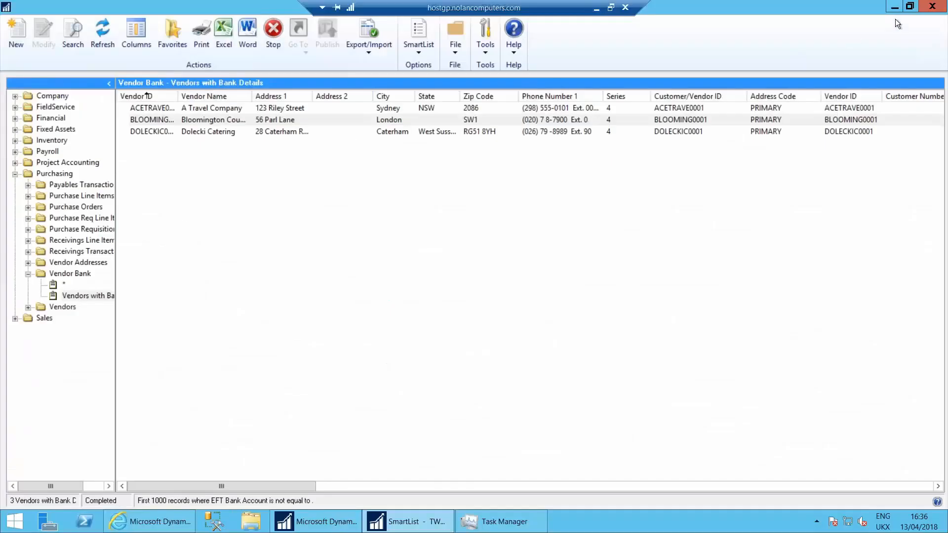
left_click(932, 5)
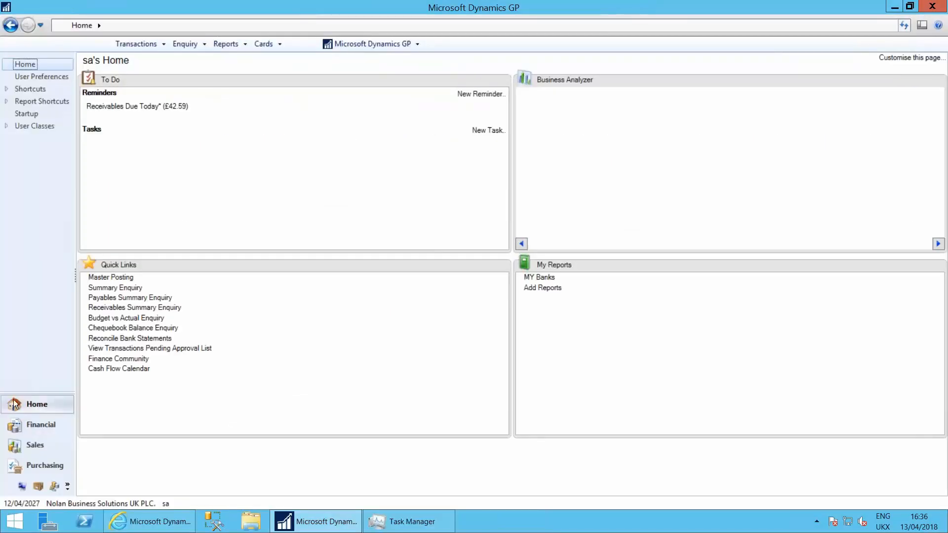
Open a new general transaction entry in Financial, paste the copied rent journal lines, and collapse the distribution lines to single rows
left_click(30, 429)
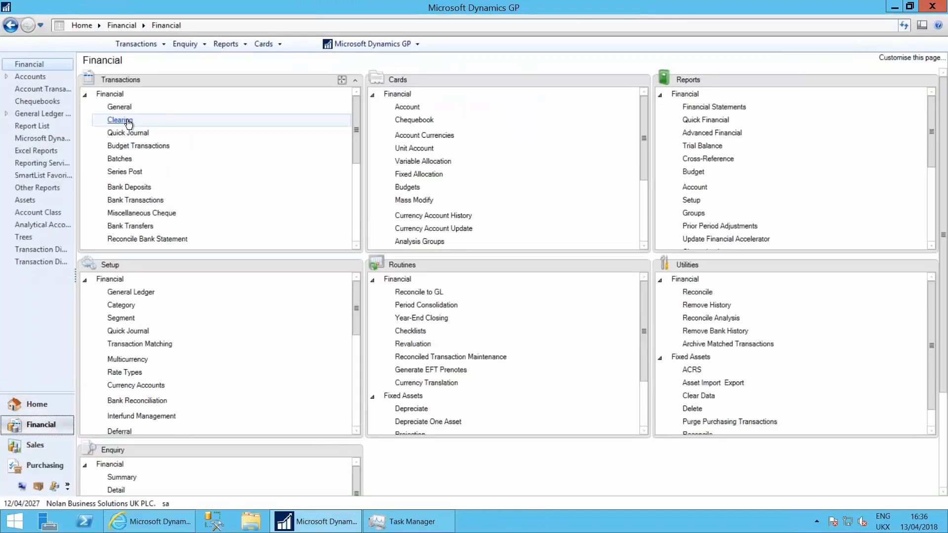
left_click(119, 107)
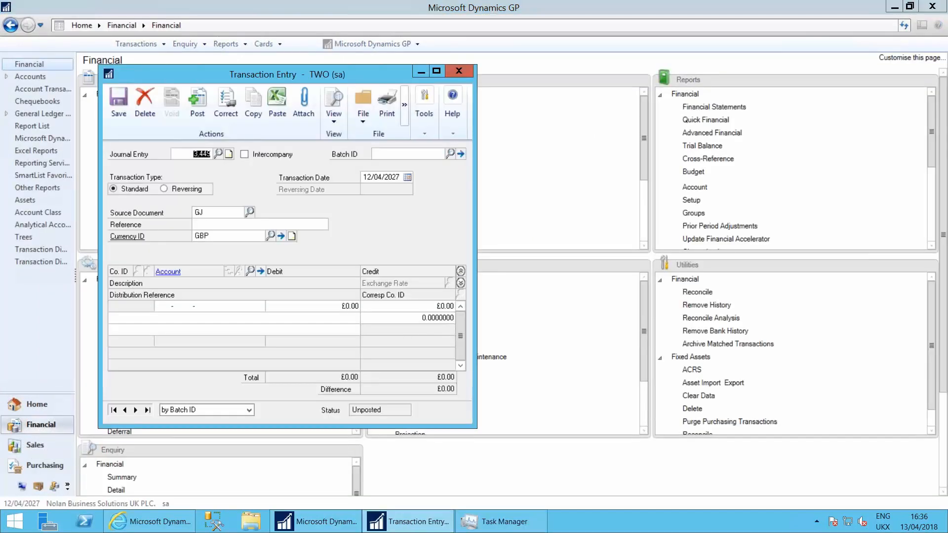
left_click(277, 106)
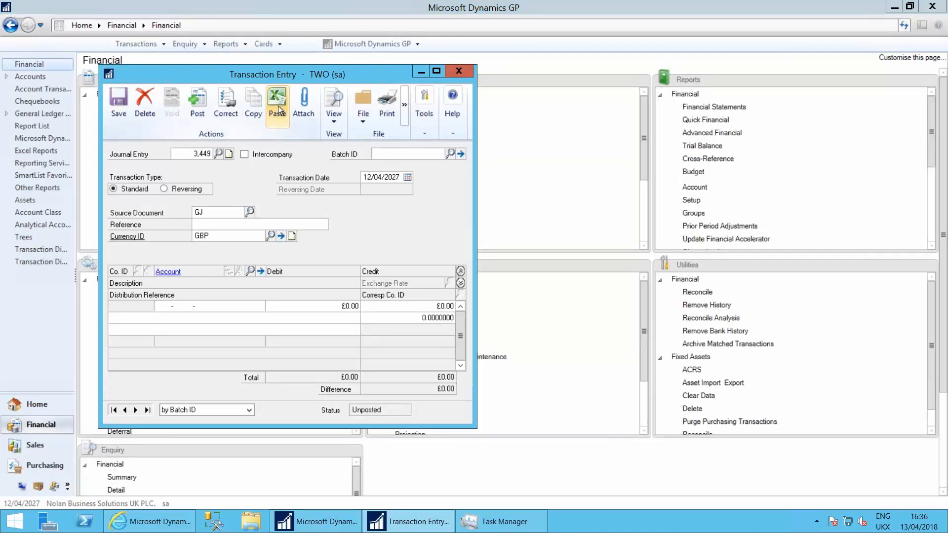
left_click(461, 271)
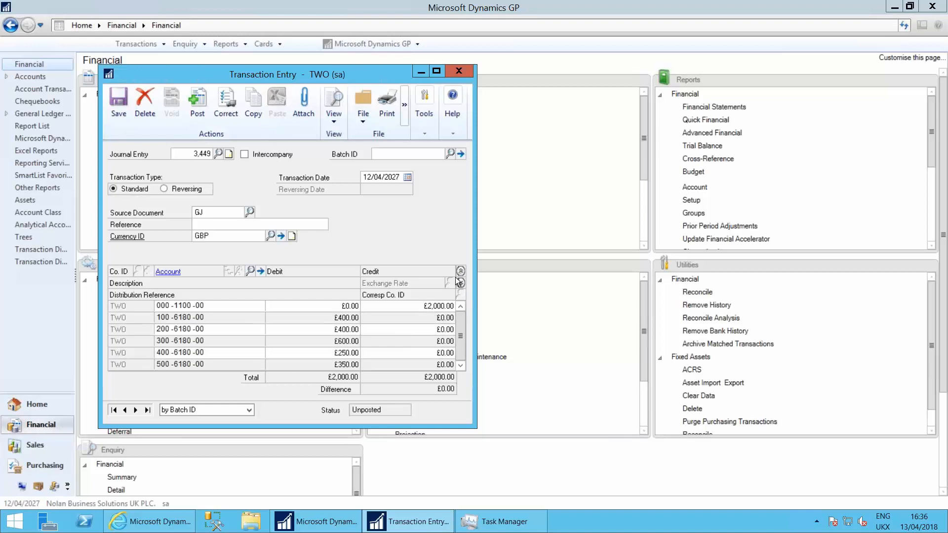
left_click(410, 306)
Set the journal's transaction date to 13/04/2018 and its reference to "April rent Journal"
left_click(377, 178)
type("13/04/20")
type("18")
key("Tab")
key("Tab")
type("April rent Journal")
key("Tab")
Assign the journal to a new batch CSJNL, save the journal entry, and close Transaction Entry
left_click(383, 153)
type("CSJNL")
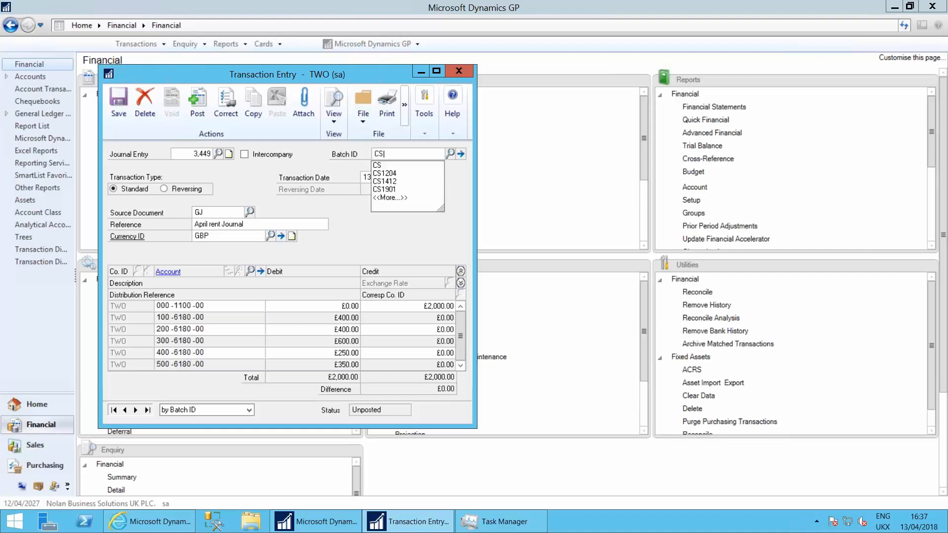
key("Tab")
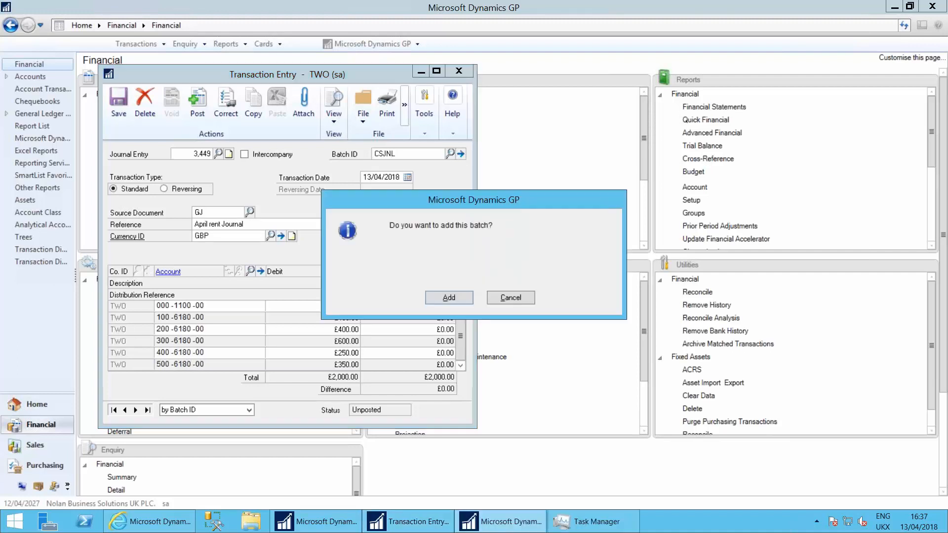
key("Return")
left_click(124, 134)
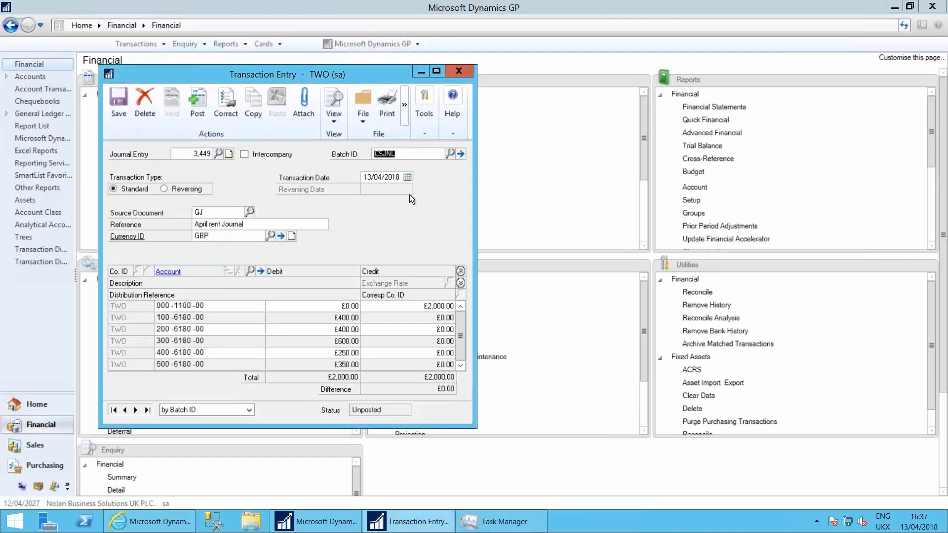
left_click(118, 104)
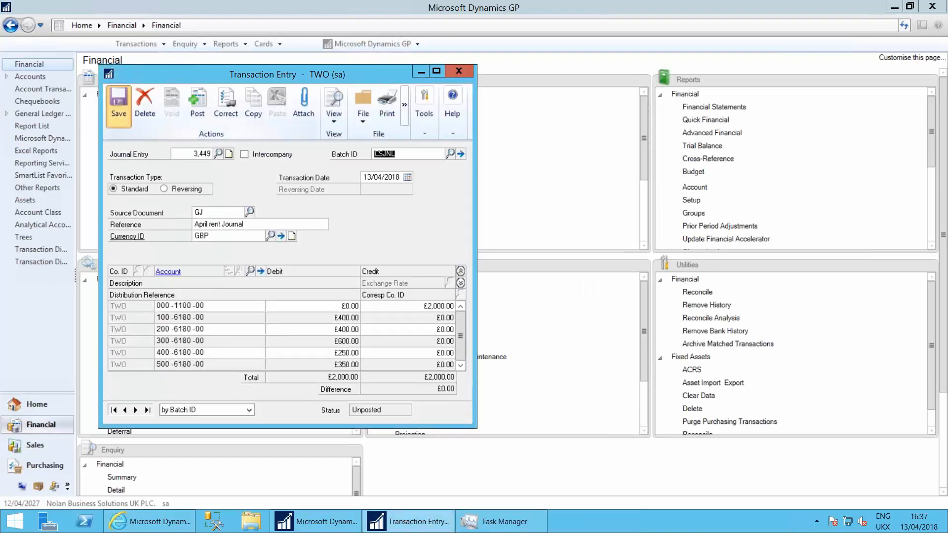
left_click(459, 71)
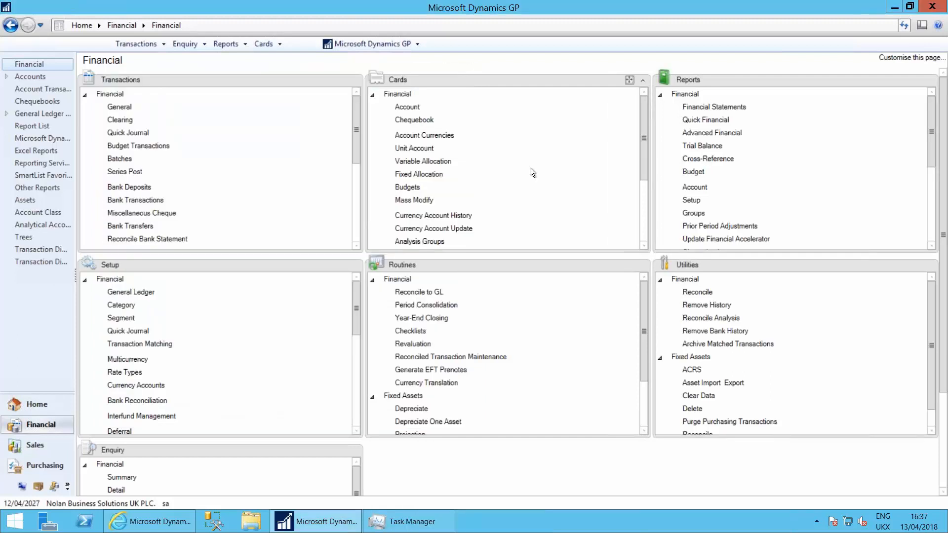
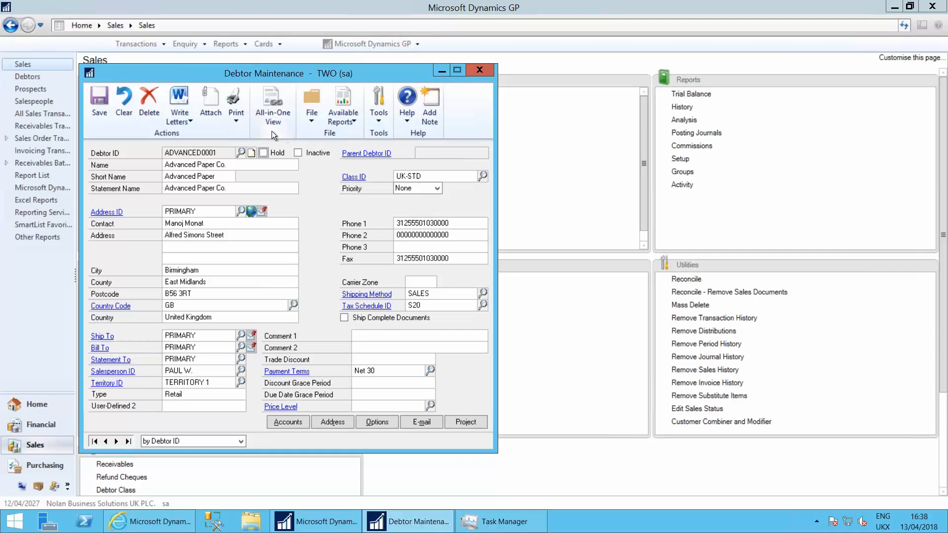
Attach the Microsoft Online Subscription Agreement text file from the DocAttach folder to the Advanced Paper Co. debtor card
left_click(210, 102)
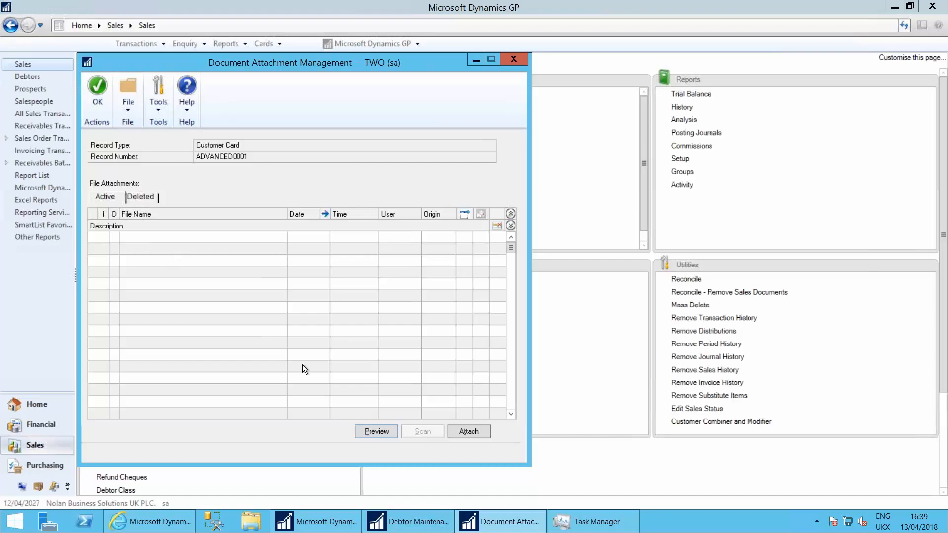
left_click(469, 432)
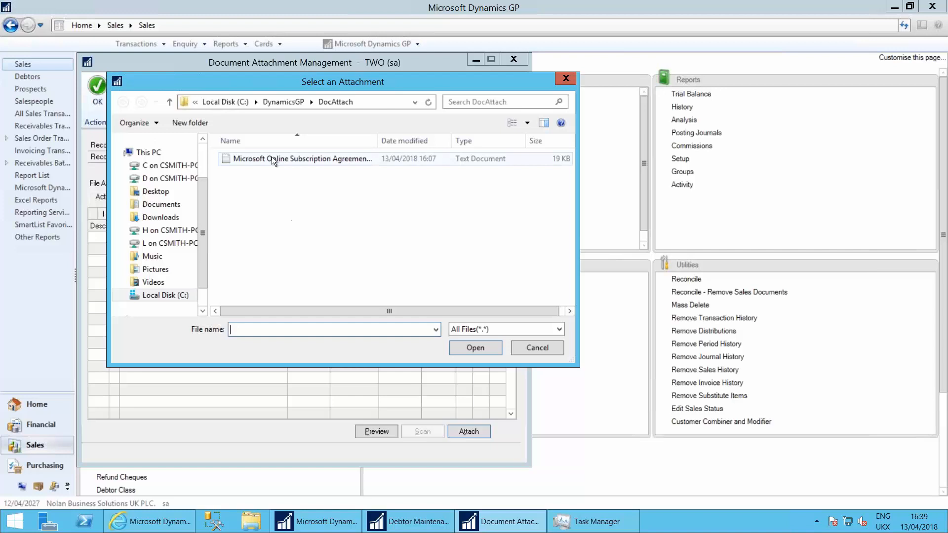
double_click(293, 158)
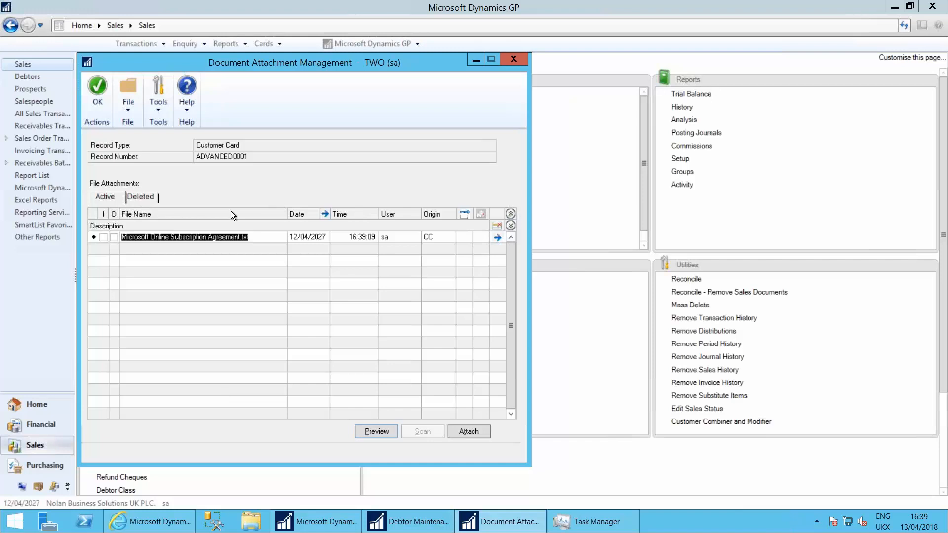
left_click_drag(310, 66, 523, 72)
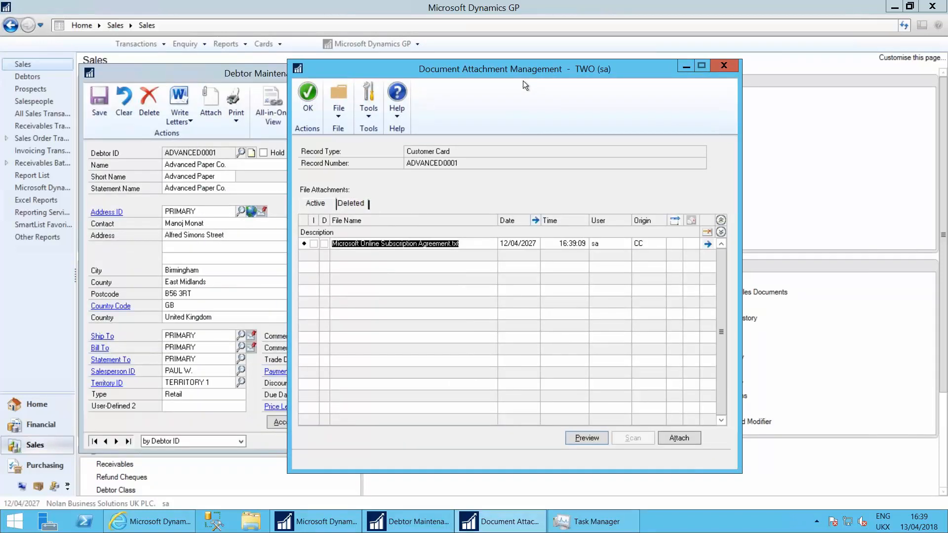
Set the subscription agreement attachment's type to Flow in its attachment properties
left_click(708, 244)
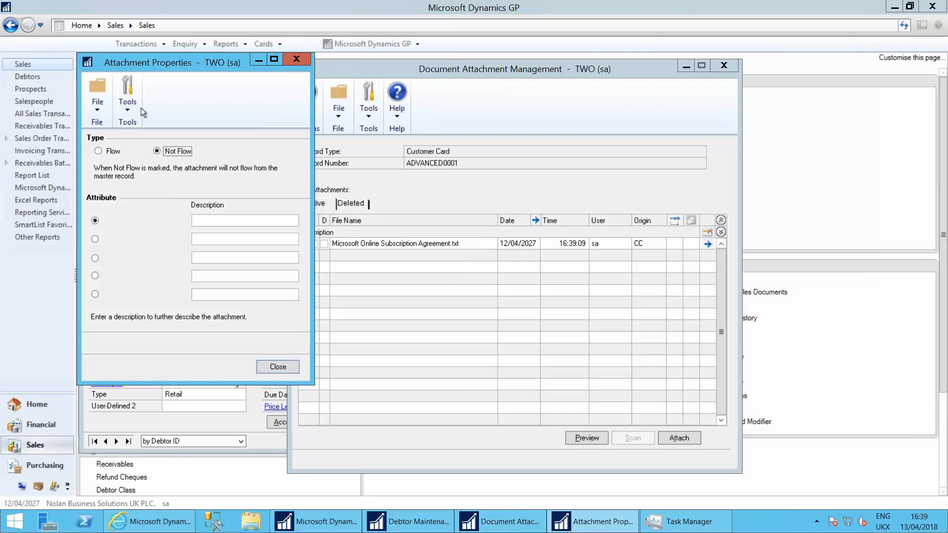
left_click(97, 151)
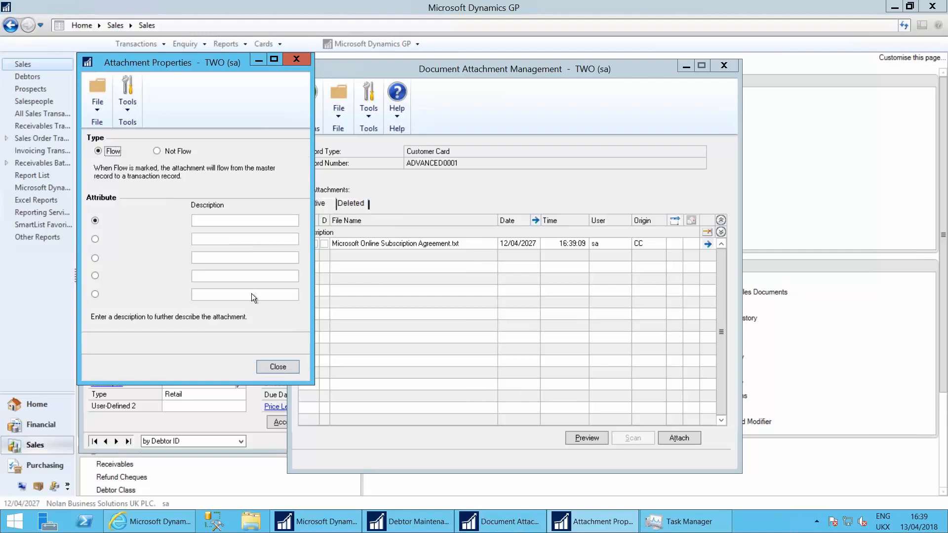
left_click(277, 367)
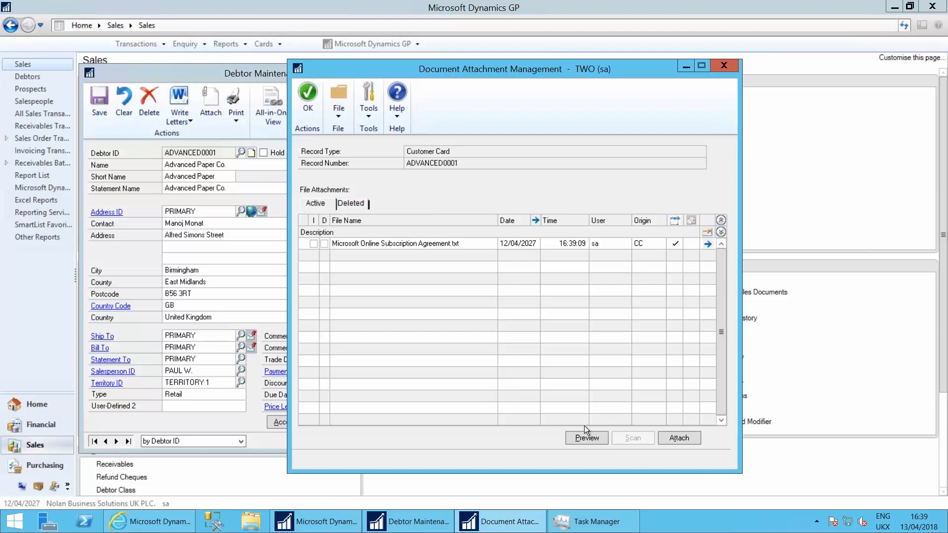
Preview the attached subscription agreement, and close the preview
left_click(606, 244)
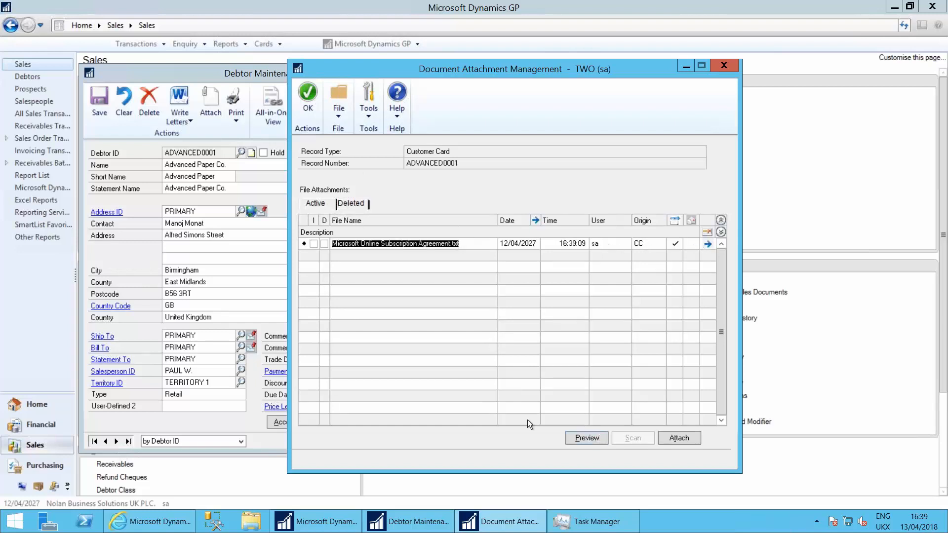
left_click(581, 436)
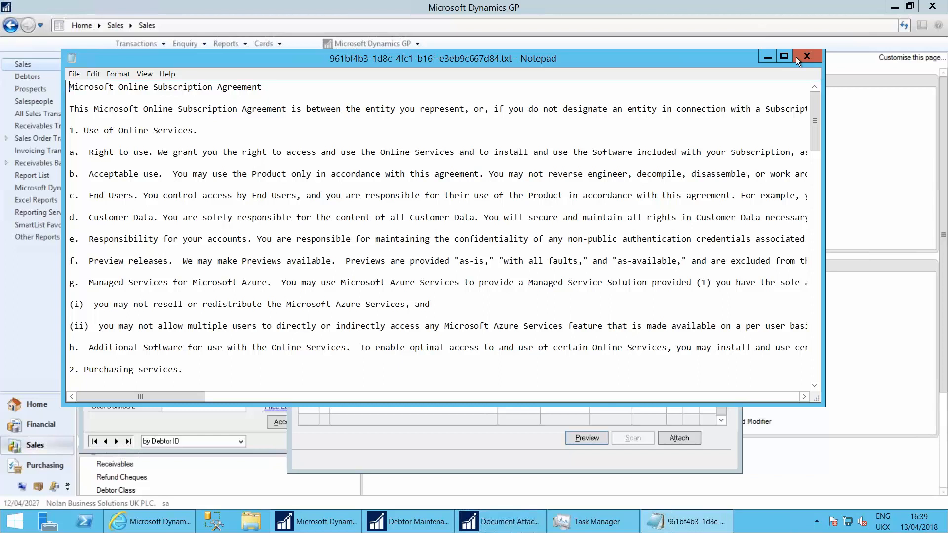
left_click(809, 55)
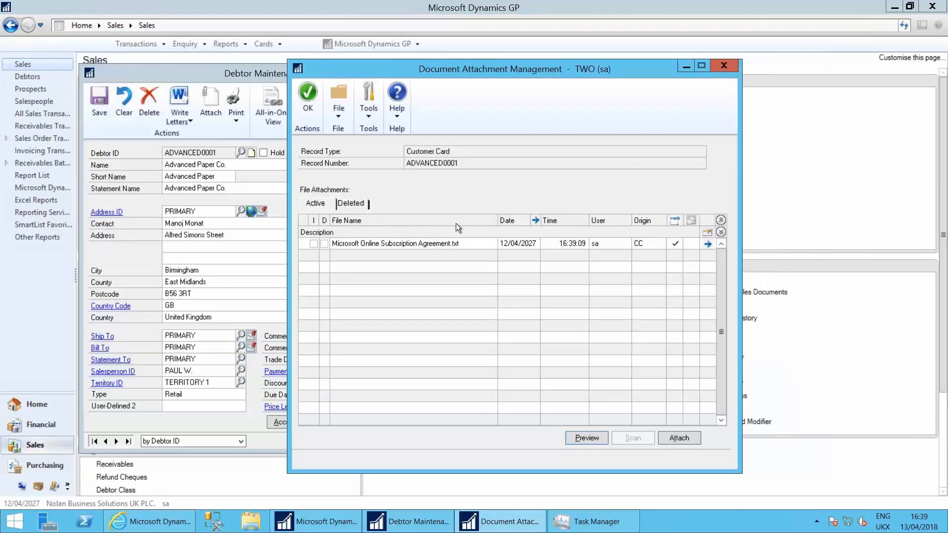
Accept the debtor's file attachments, save the Advanced Paper Co. debtor record, and close Debtor Maintenance
left_click(394, 244)
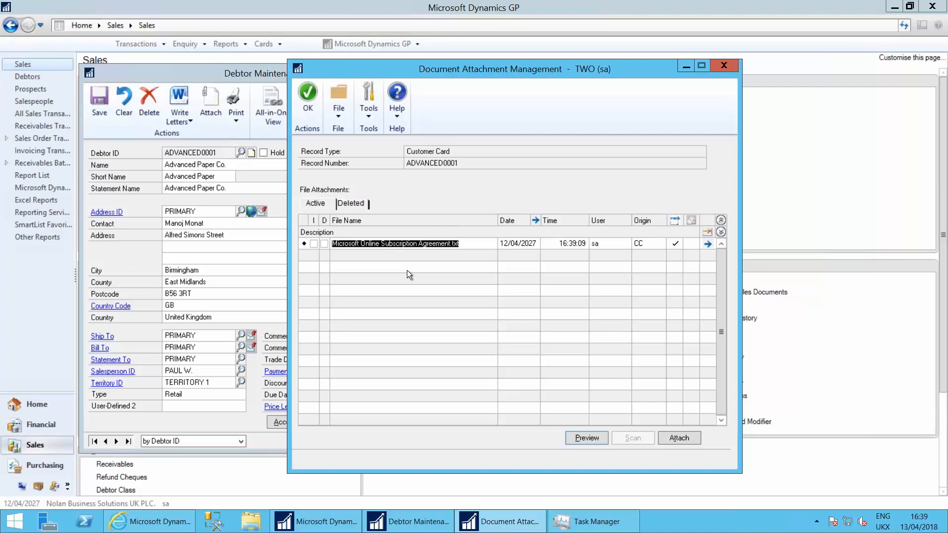
left_click(449, 245)
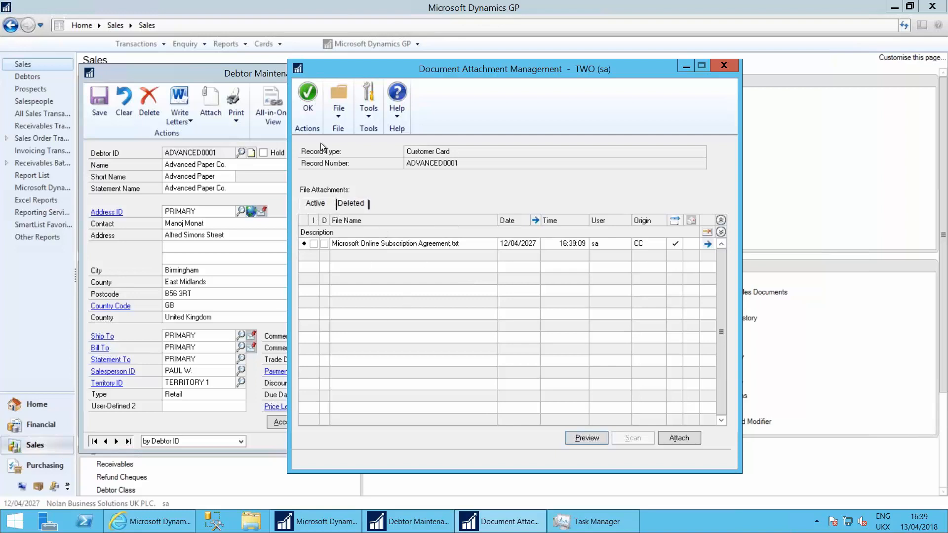
left_click(309, 96)
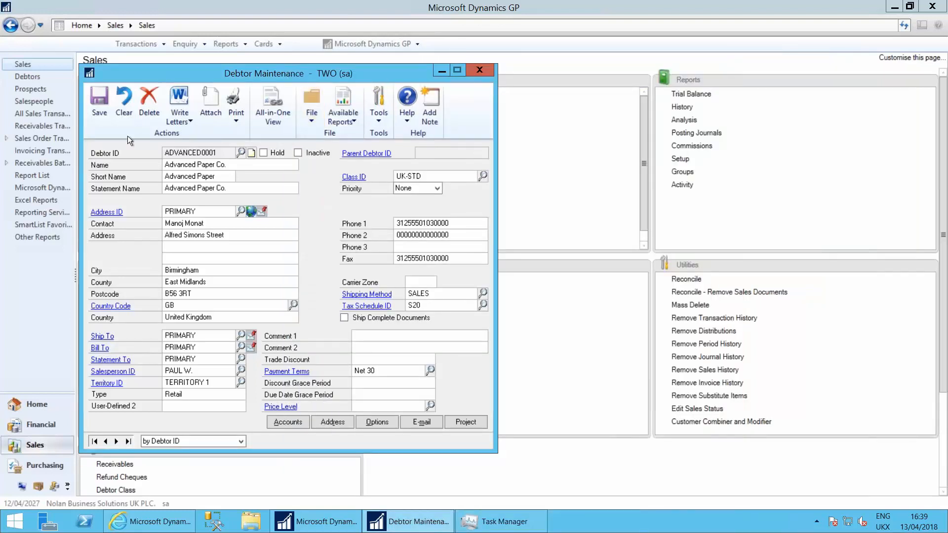
left_click(99, 99)
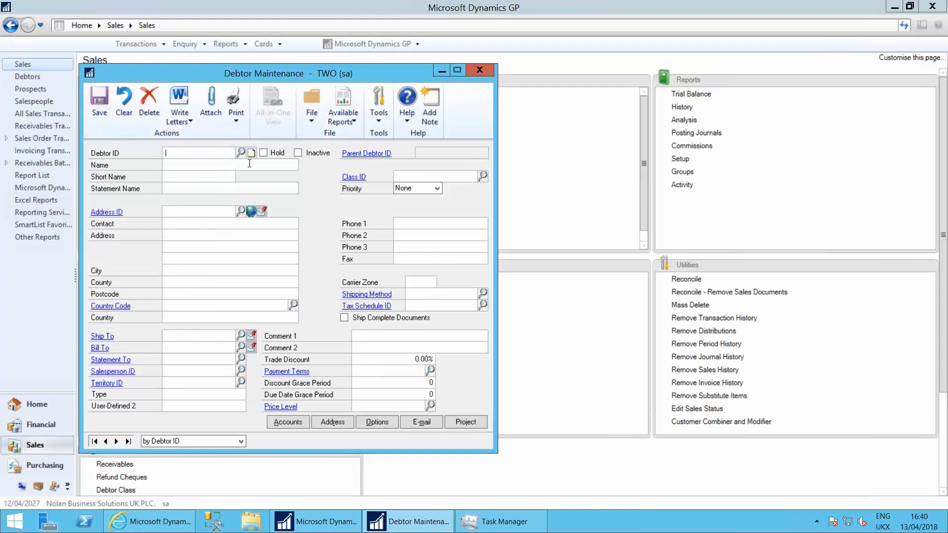
left_click(479, 69)
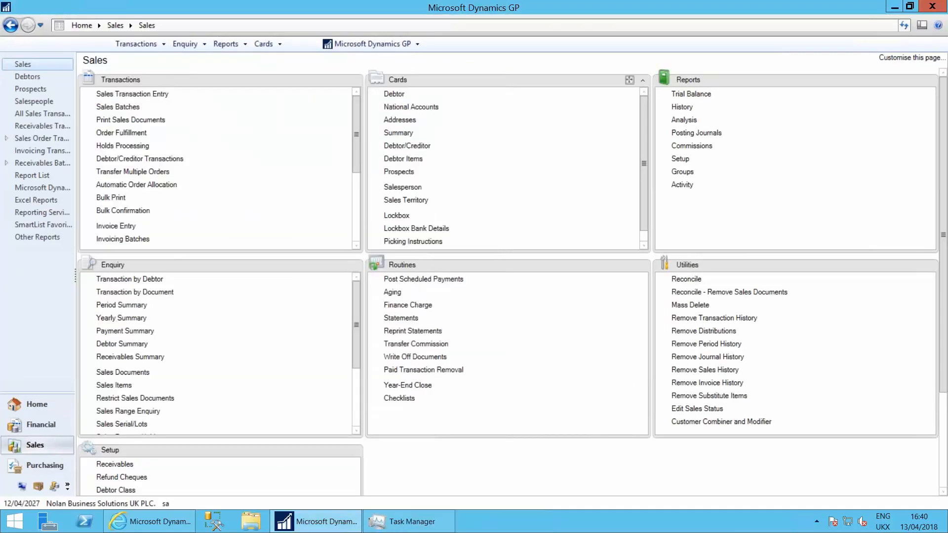
Start a new sales transaction of type Order for the debtor Advanced Paper Co
left_click(132, 95)
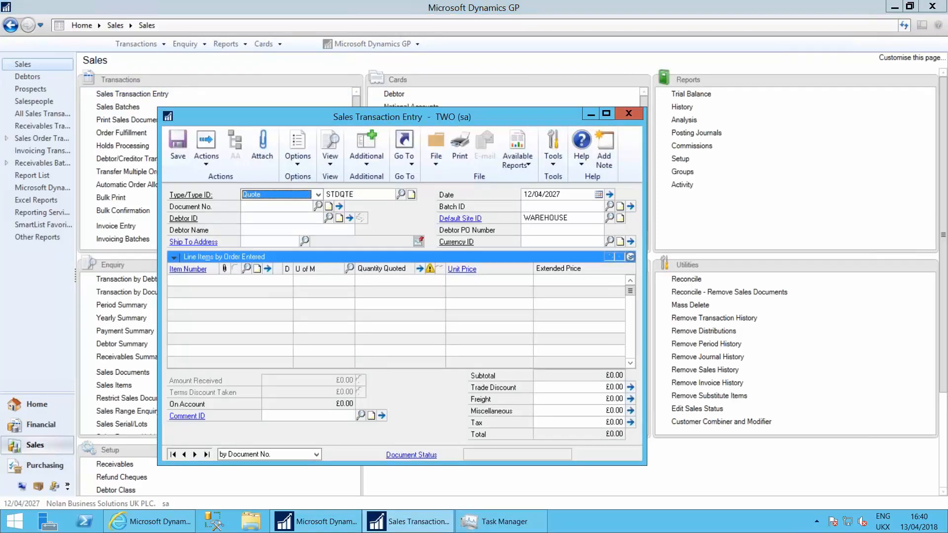
key("Down")
key("Tab")
key("Tab")
key("Tab")
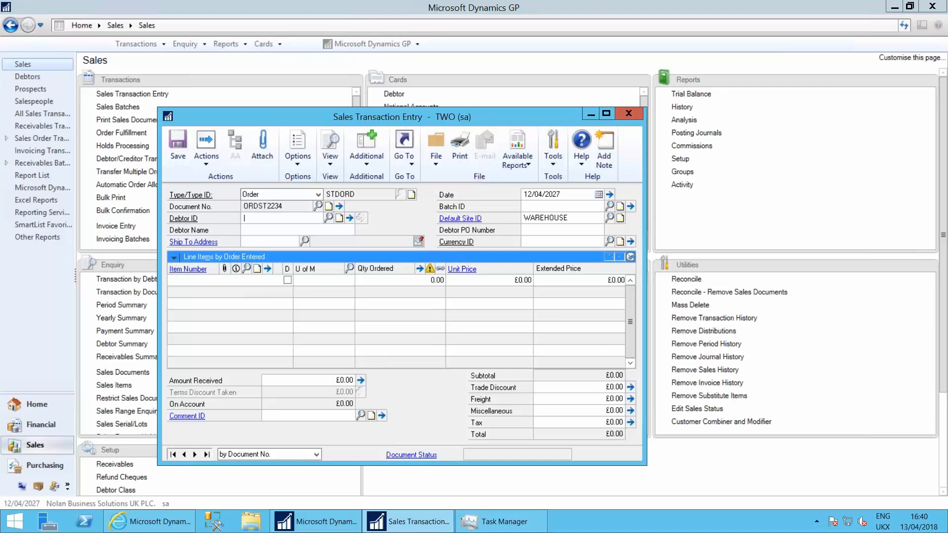
type("adv")
Assign the sales order to batch CS1204, keeping the default site and leaving the debtor PO number blank
key("Tab")
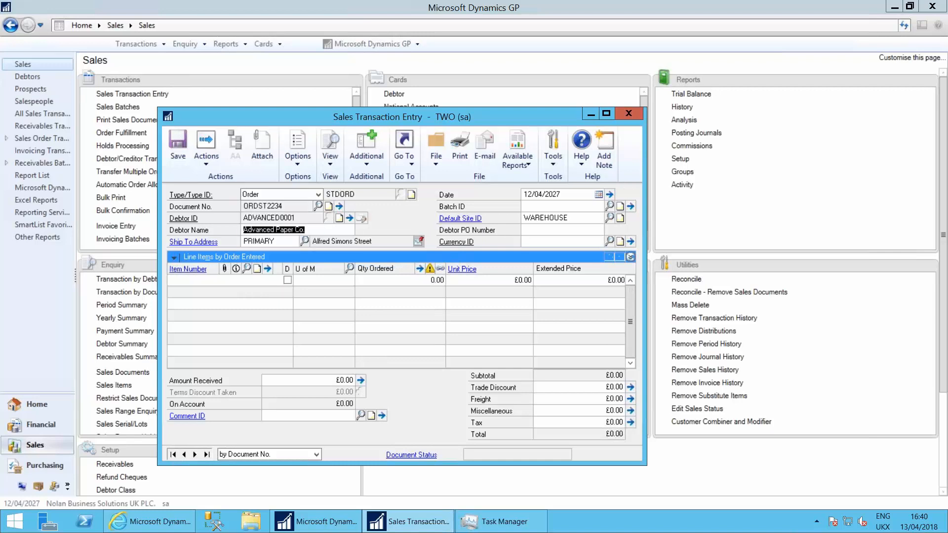
key("Tab")
key("Tab")
key("Tab")
type("CS")
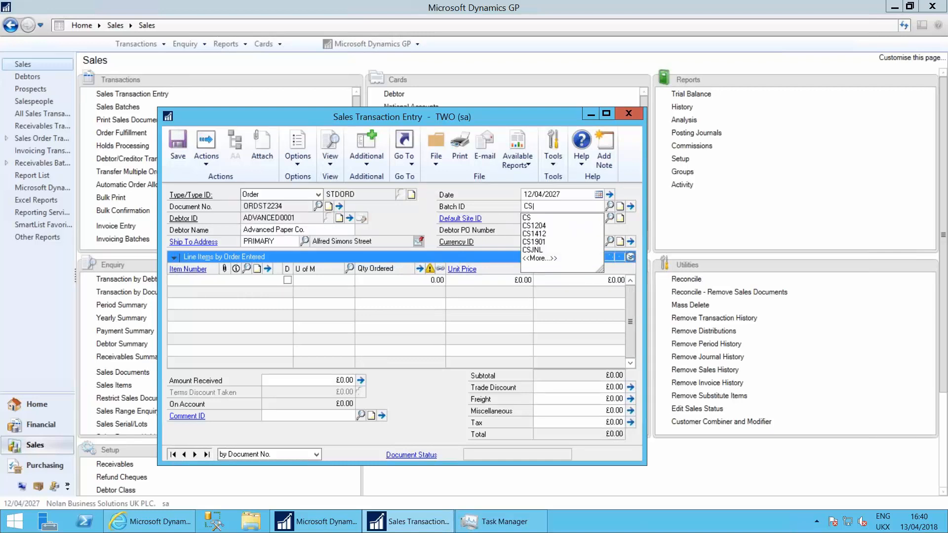
key("Down")
key("Down")
key("Tab")
key("Tab")
key("Tab")
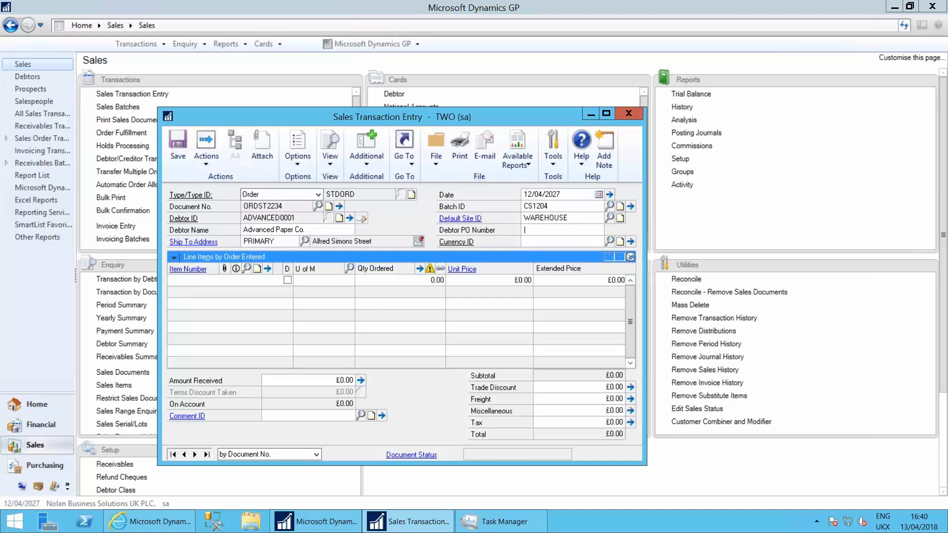
key("Tab")
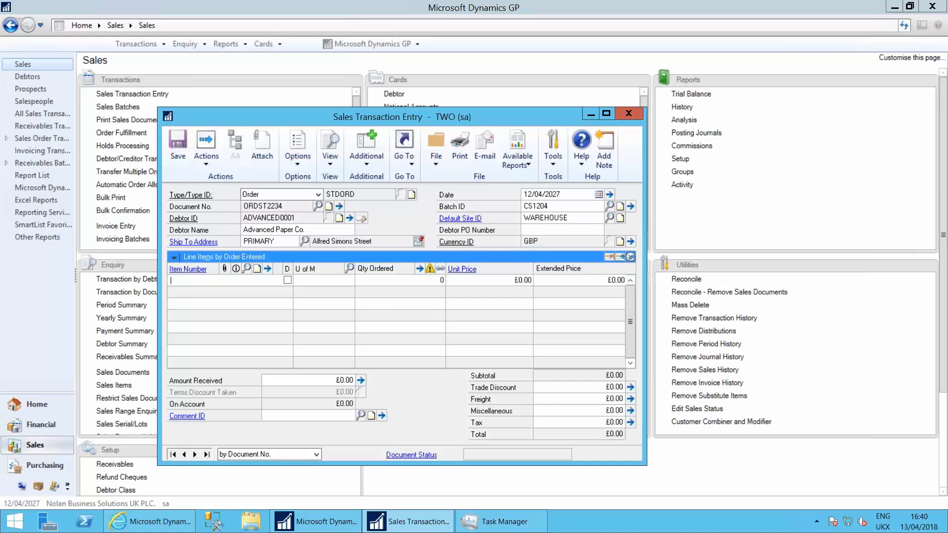
Check the new sales order's document attachments for the agreement flowed from the debtor card, and close the attachment list
left_click(260, 140)
key("Return")
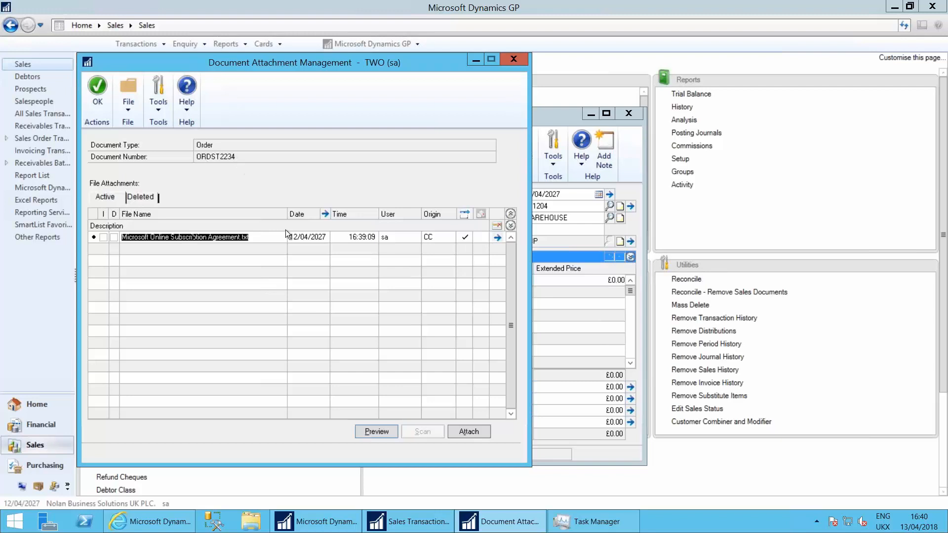
left_click(96, 90)
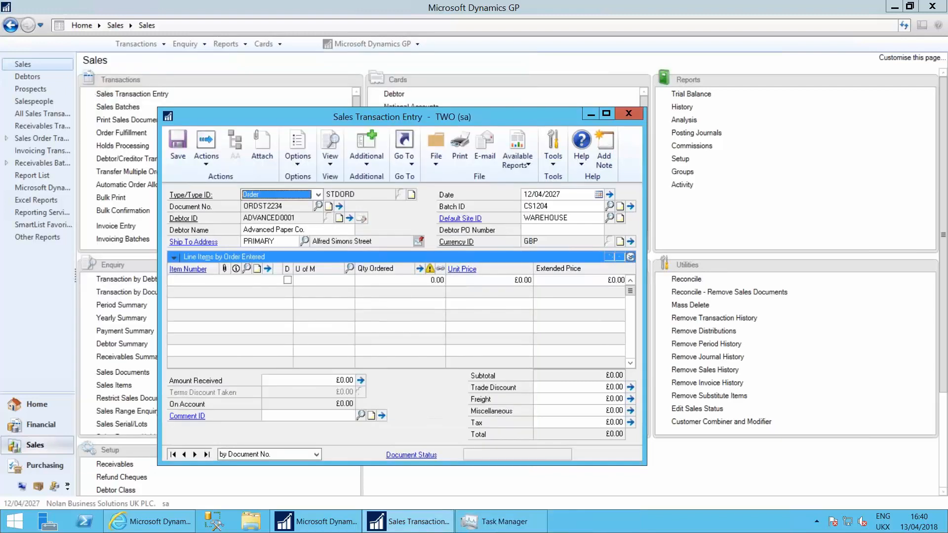
Save the sales order without line items, and close Sales Transaction Entry
left_click(207, 283)
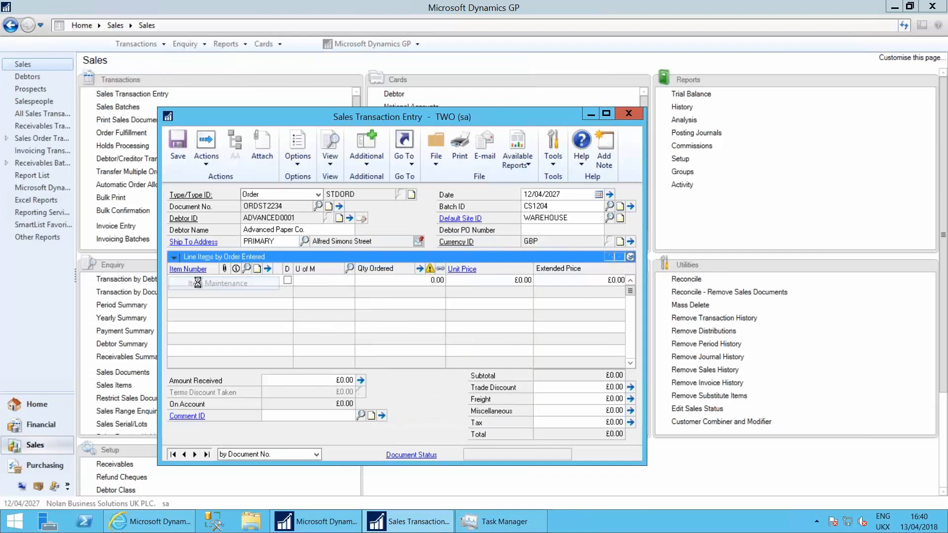
left_click(436, 93)
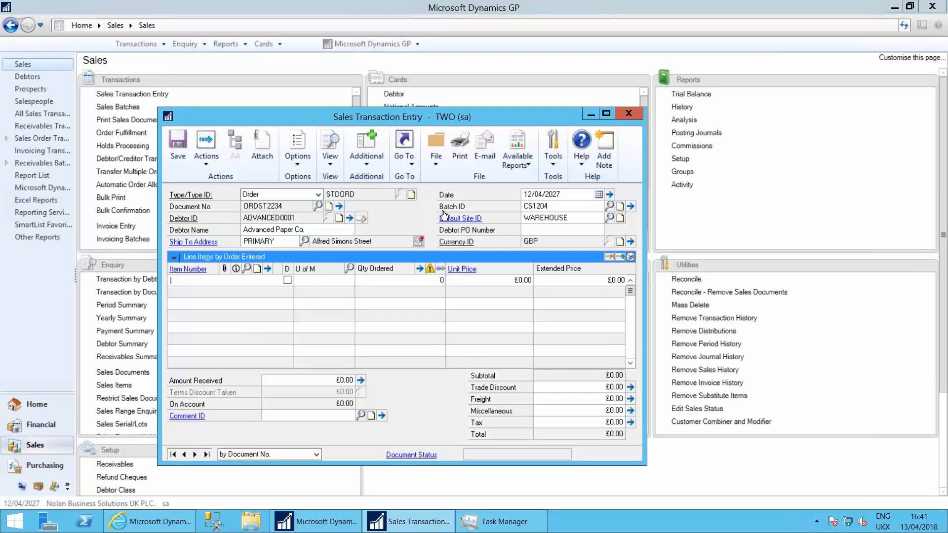
left_click(178, 142)
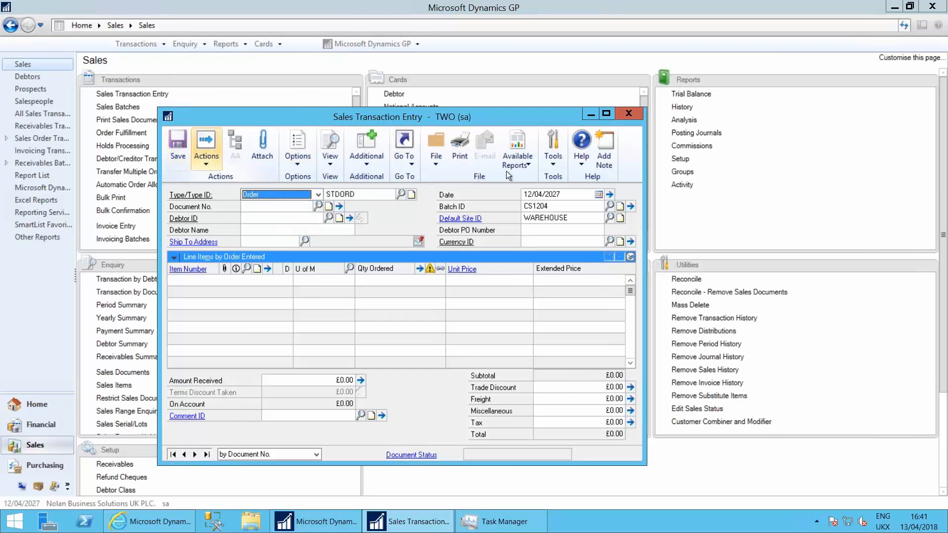
left_click(623, 113)
Switch to the PowerPoint presentation, run the slide show from Document Attach to the All-in-one viewer slide, and exit it
key("alt+Tab")
key("alt+Tab")
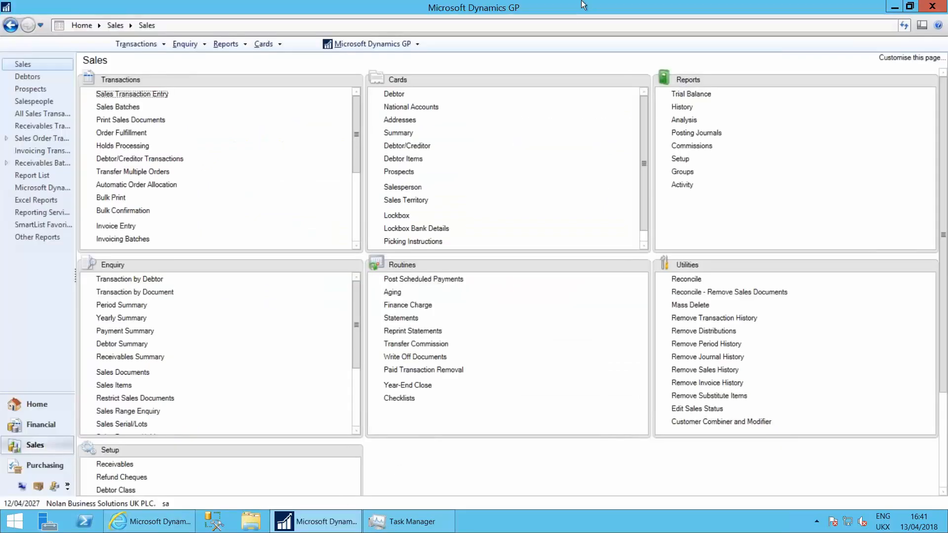
left_click(598, 7)
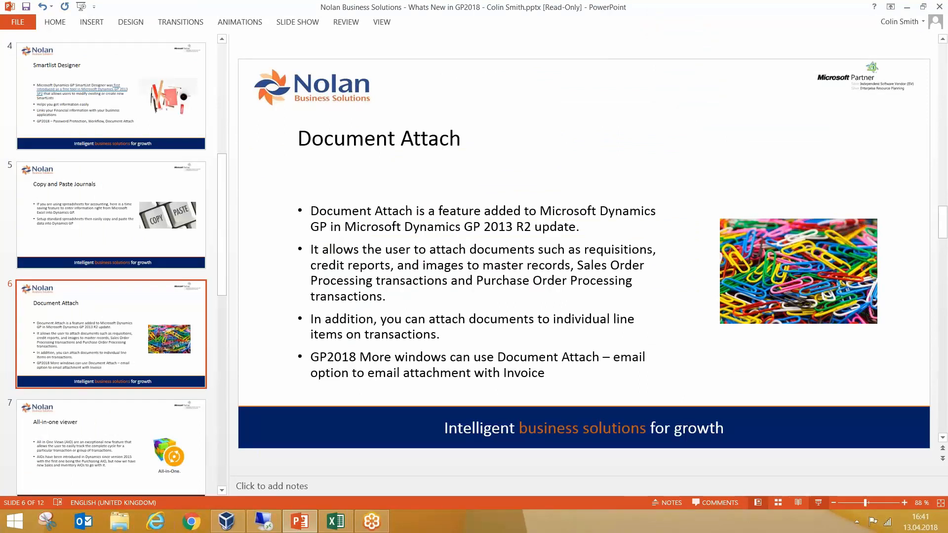
left_click(819, 502)
left_click(383, 263)
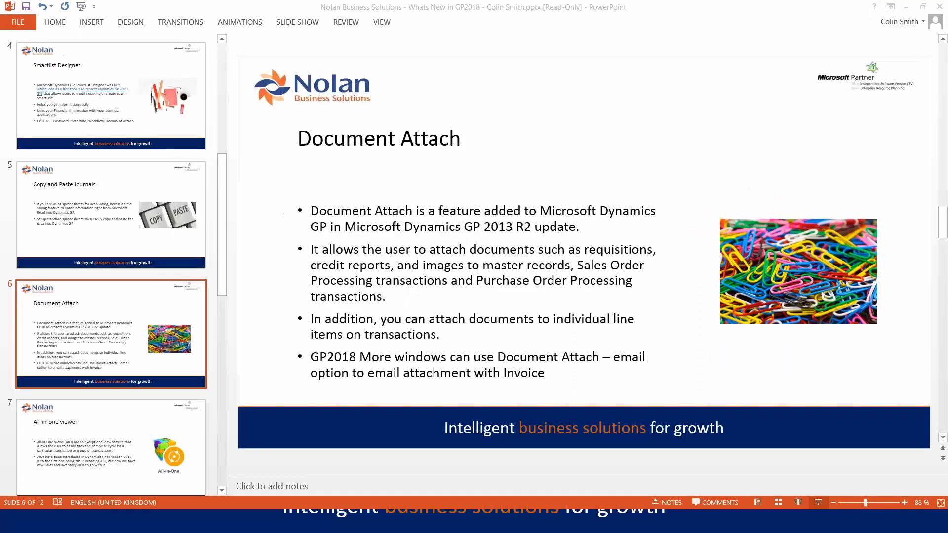
key("Down")
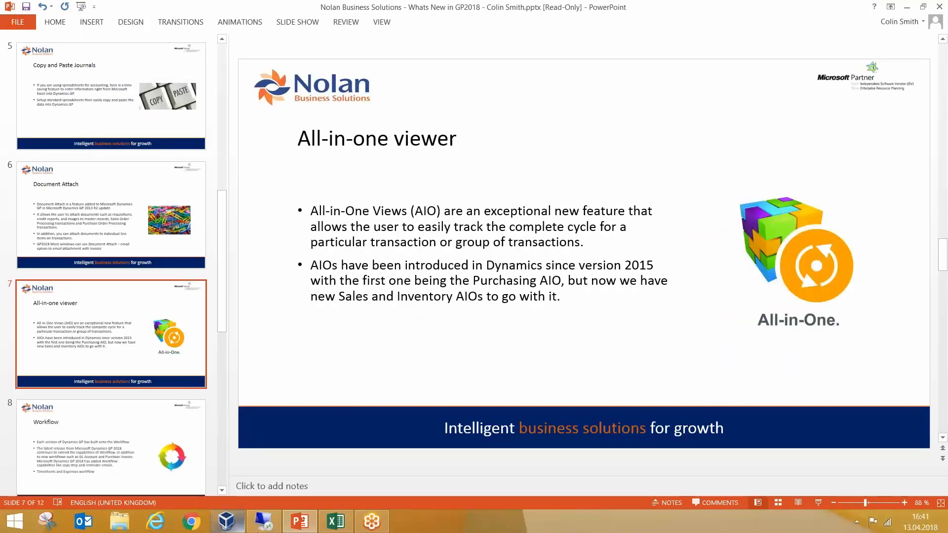
Switch to the Dynamics GP remote session and load the creditor Capital Printed Circuits in Purchasing's Creditor Maintenance
left_click(262, 523)
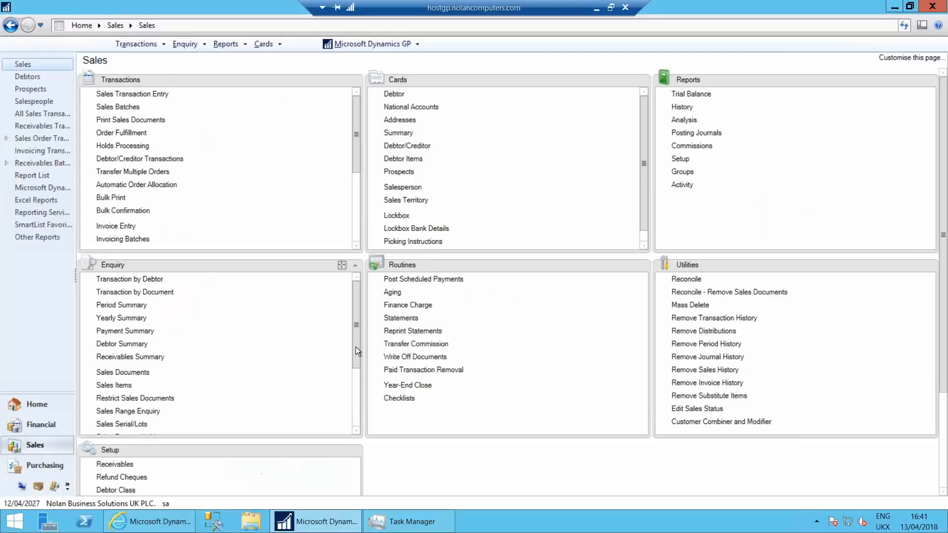
left_click(49, 466)
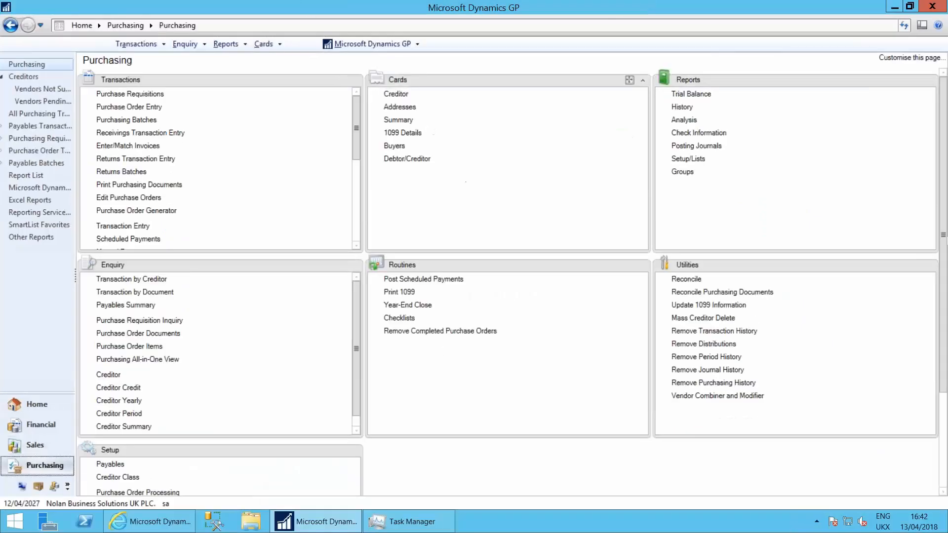
left_click(397, 95)
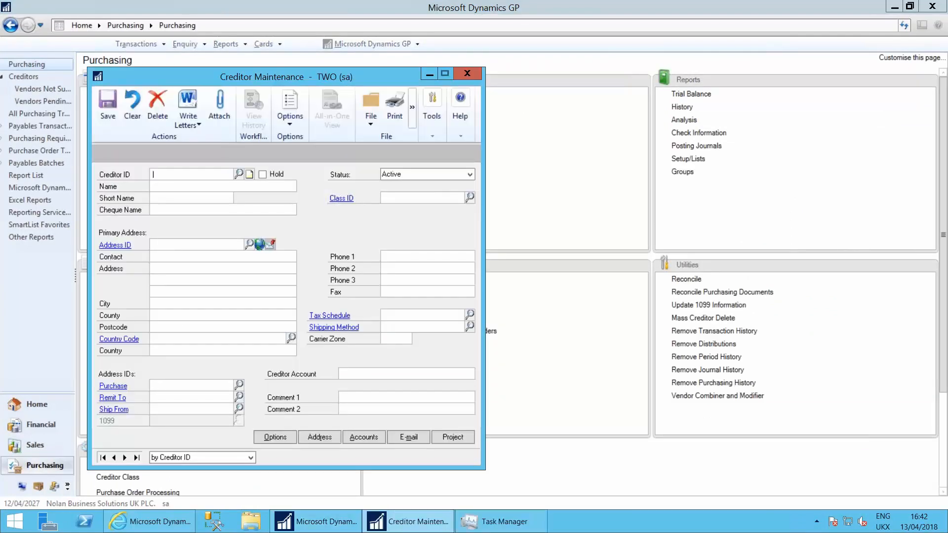
left_click(239, 175)
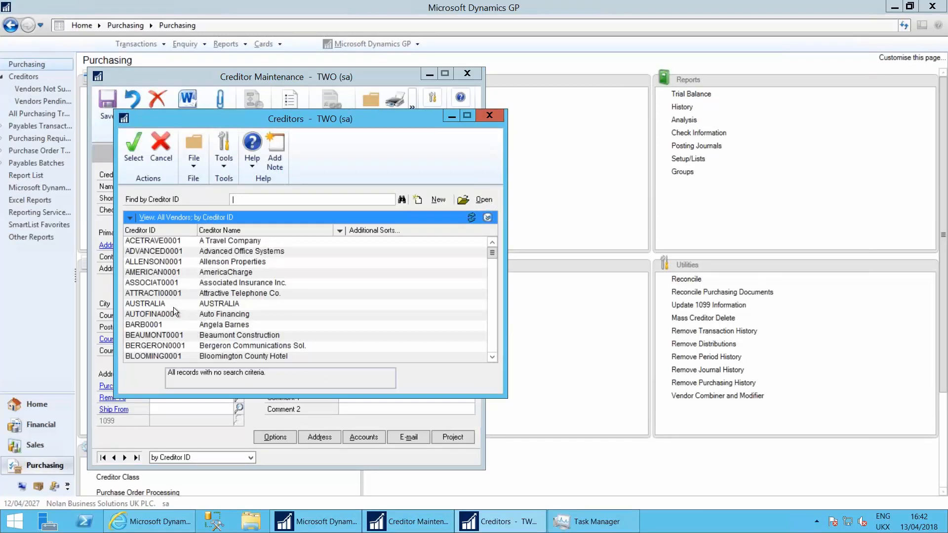
left_click(492, 342)
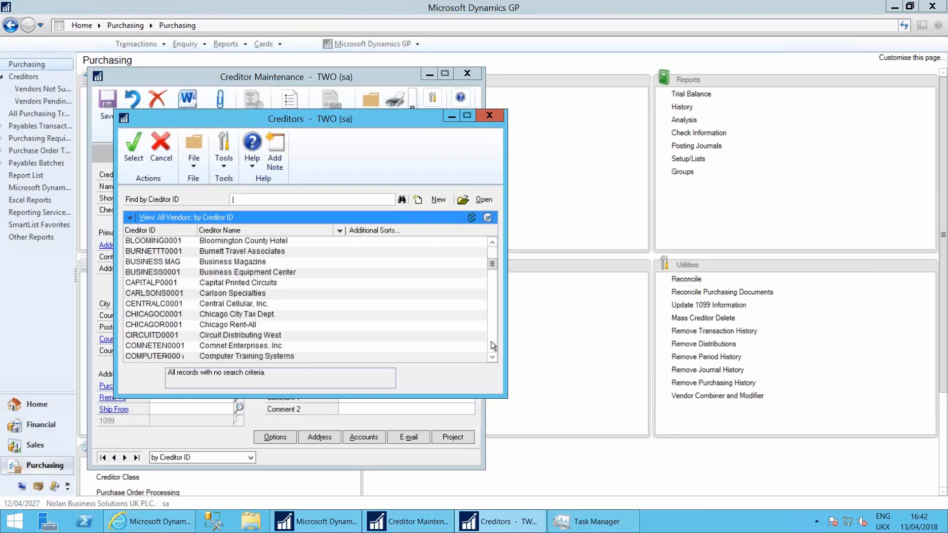
left_click(180, 283)
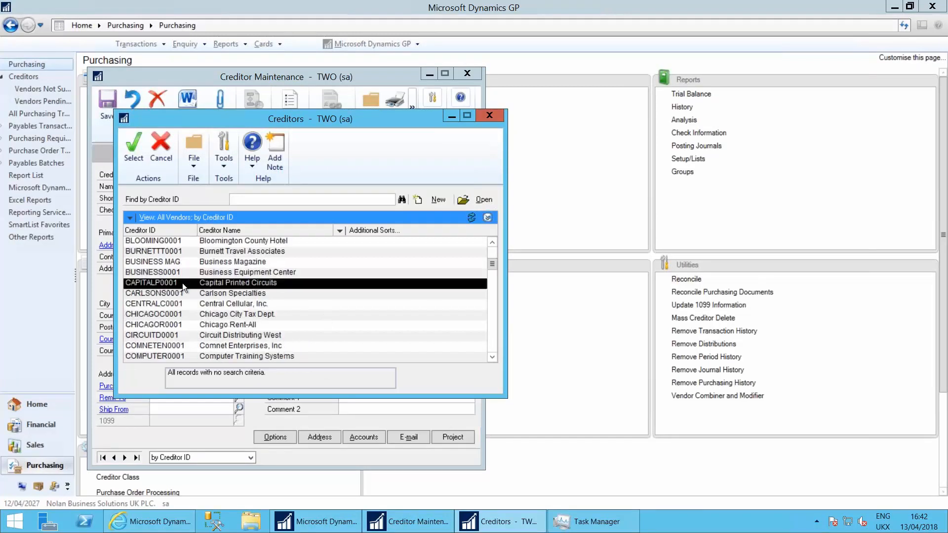
double_click(182, 283)
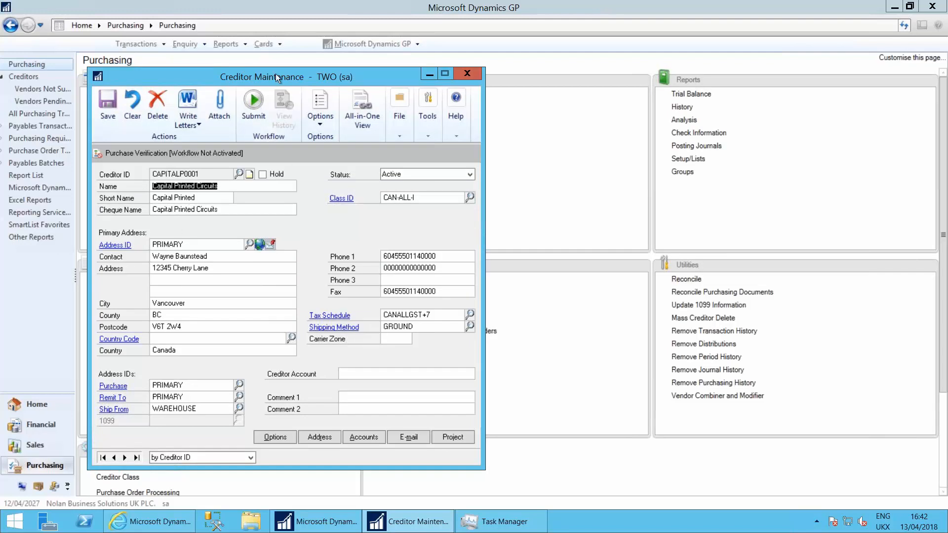
Open the creditor's Purchasing All-in-One View and inspect the Purchase Orders filter options without changing them
left_click_drag(289, 72, 553, 69)
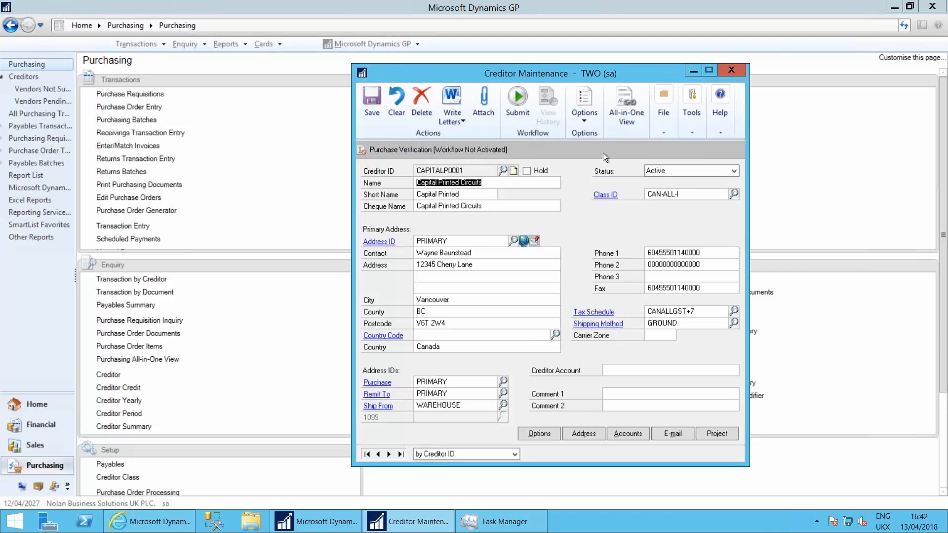
left_click(627, 103)
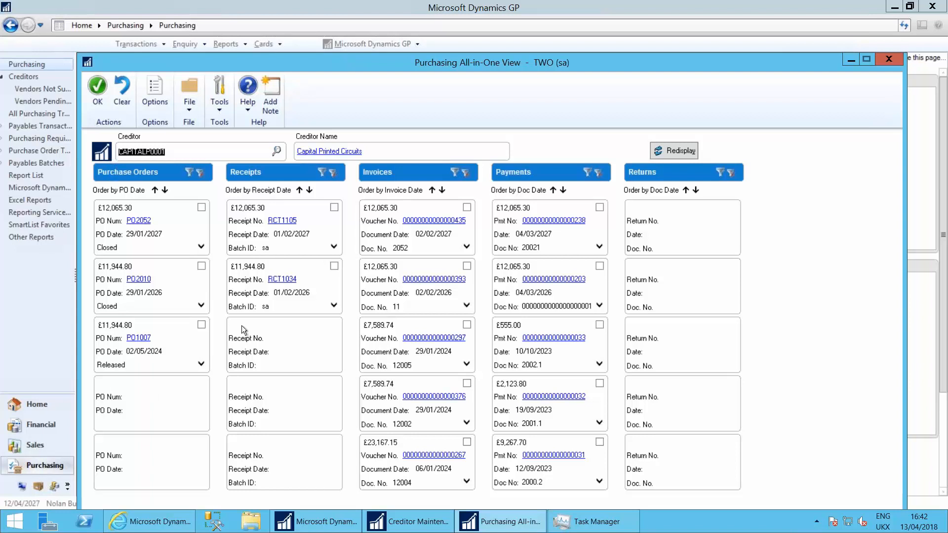
left_click(188, 173)
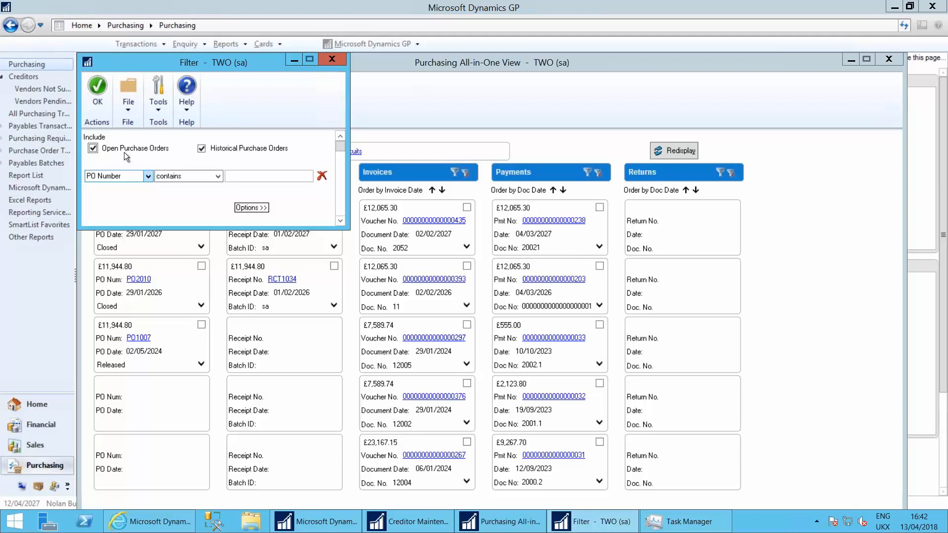
left_click(332, 59)
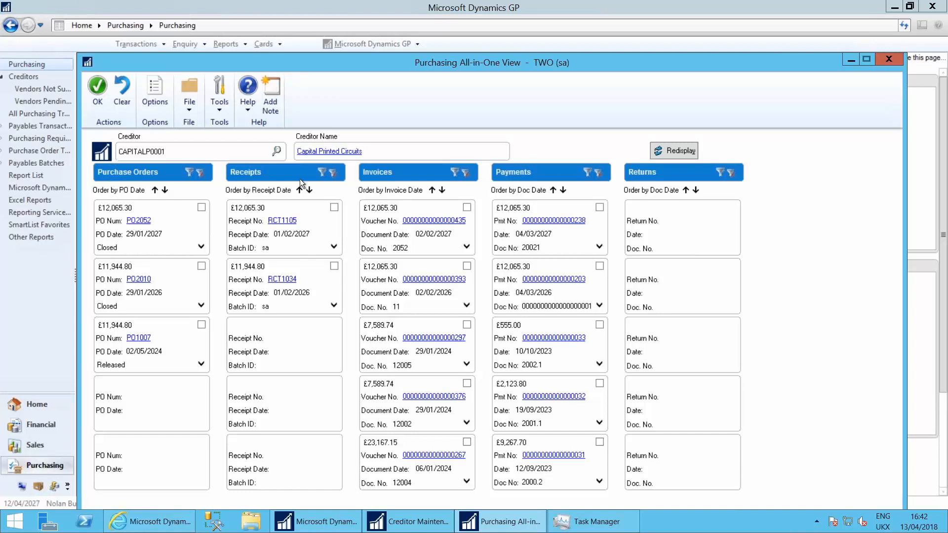
Set the Receipts filter to include Saved receipts and Shipment/Invoices alongside Posted ones, and apply it
left_click(320, 174)
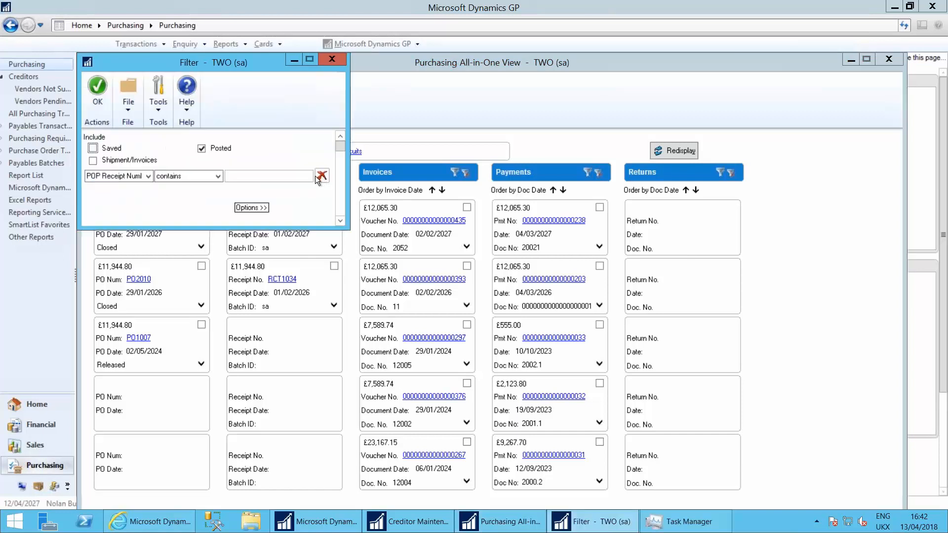
left_click(93, 161)
left_click(94, 149)
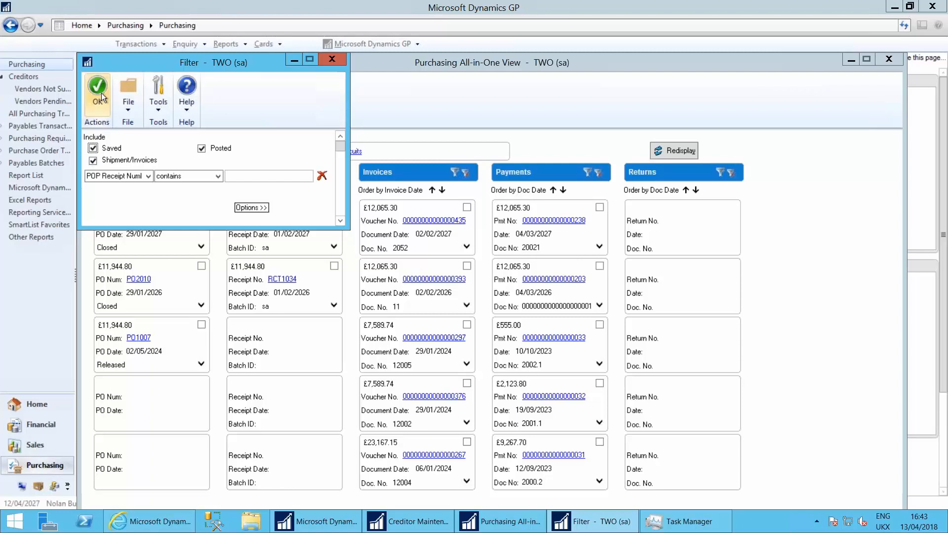
left_click(98, 92)
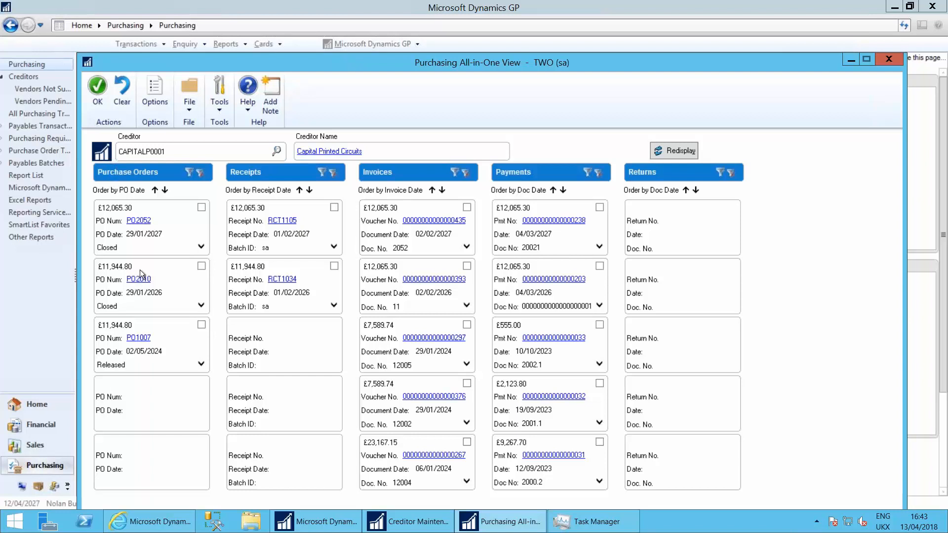
Trace the documents related to the purchase order dated 29/01/2026, viewing its linked invoice's details and closing the enquiry
left_click(201, 267)
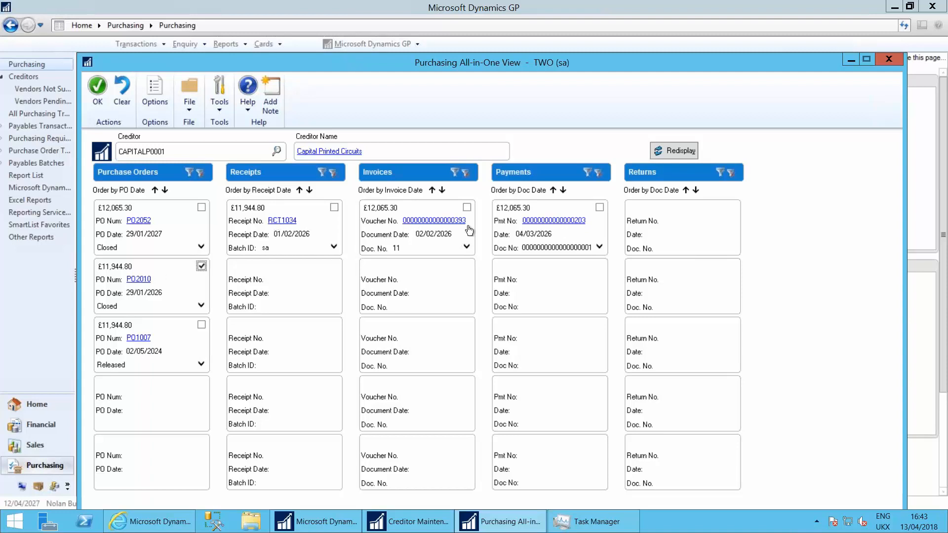
left_click(429, 220)
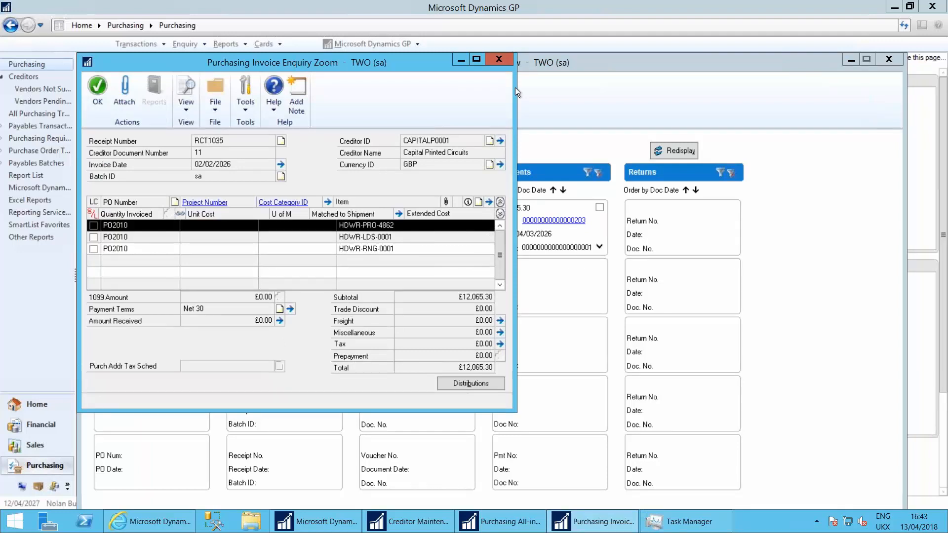
left_click(501, 59)
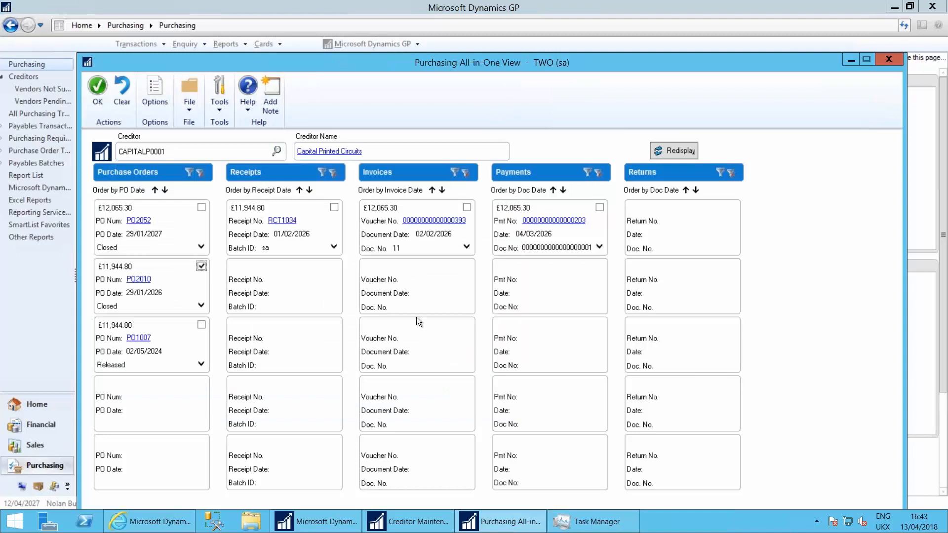
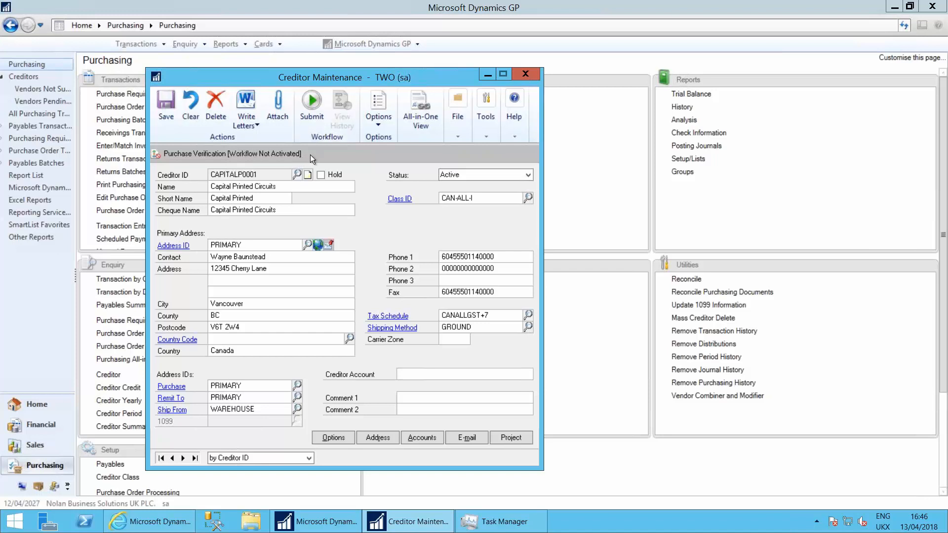
Close the creditor record and view the Vendors Pending Approval list in Purchasing
left_click(523, 72)
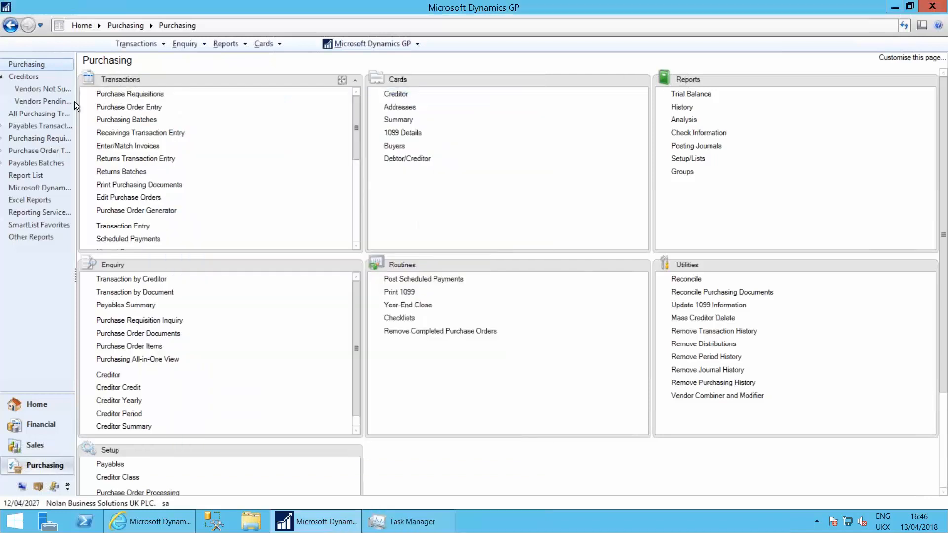
left_click(36, 101)
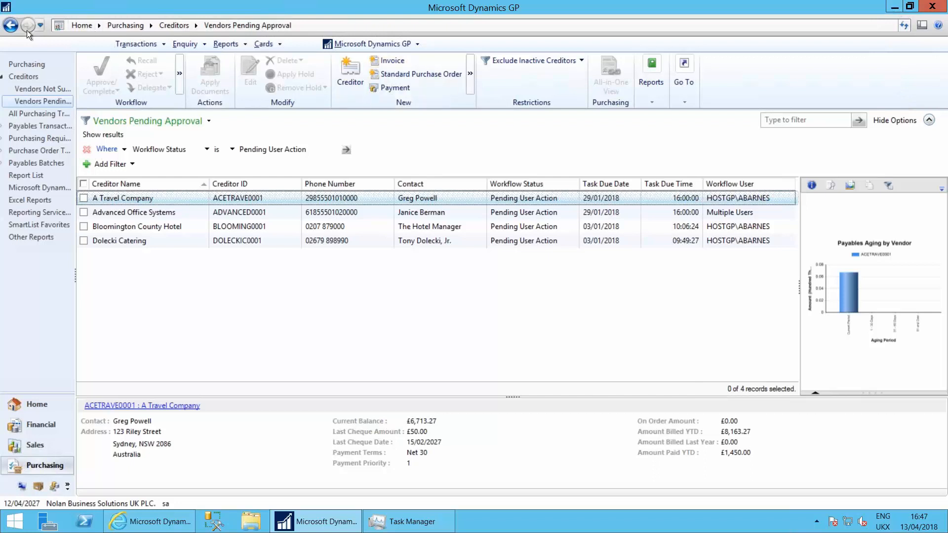
Open the system Workflow Setup from Administration, review its workflow e-mail and e-mail action settings, and close it
left_click(28, 487)
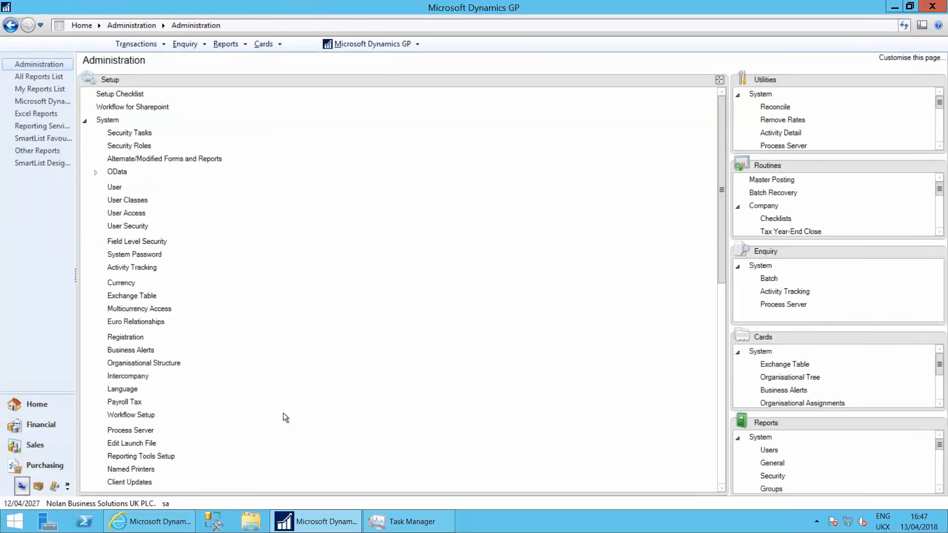
left_click(136, 413)
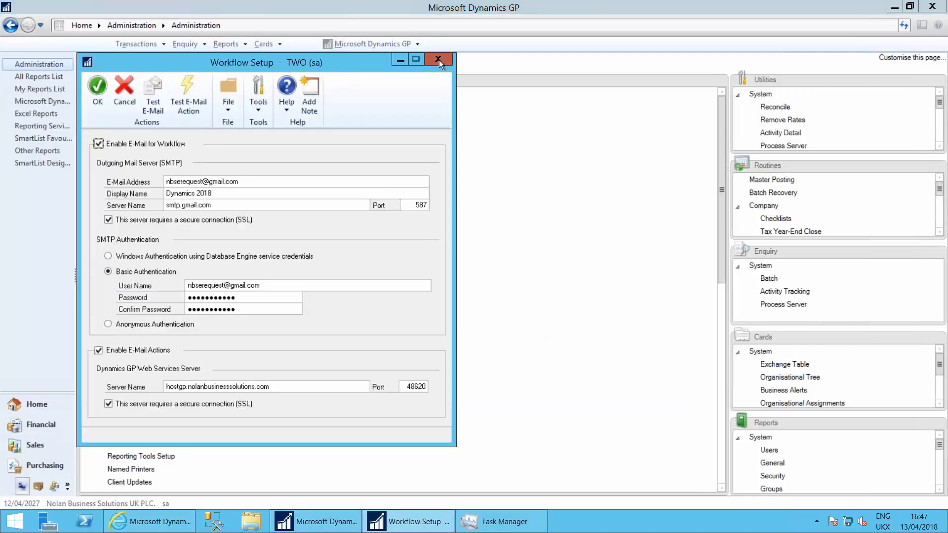
left_click(439, 60)
Open the company's Workflow Maintenance and review the workflow types of the Financial, Sales, Project and Purchasing series
left_click(721, 467)
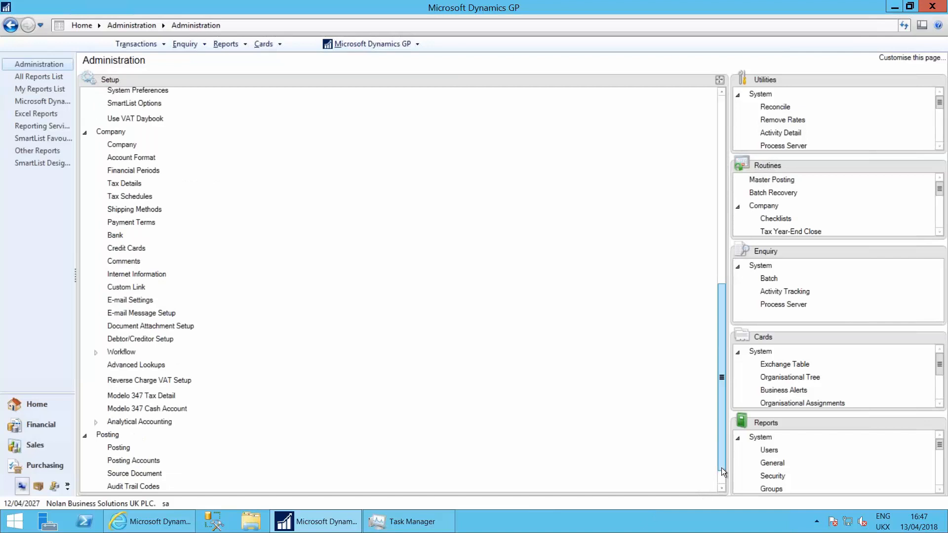
left_click(120, 353)
left_click(148, 364)
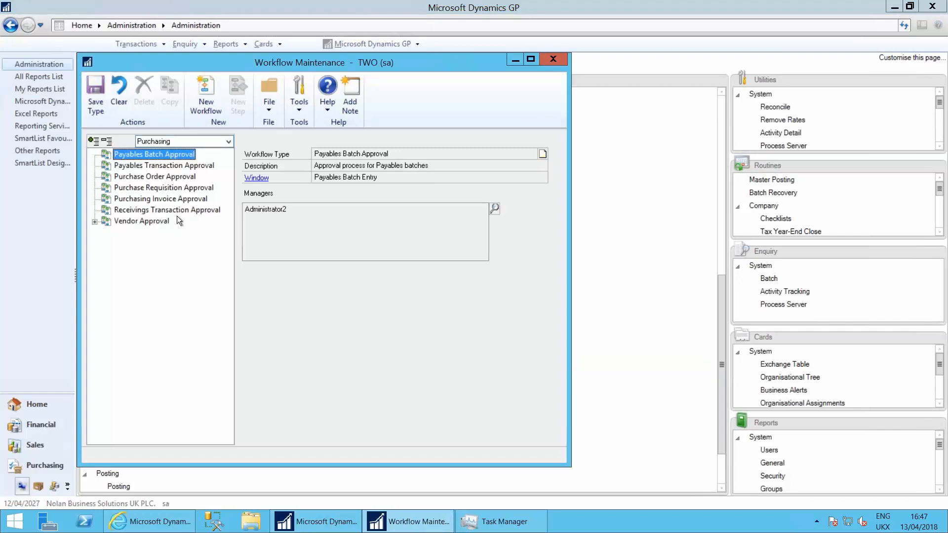
left_click(229, 141)
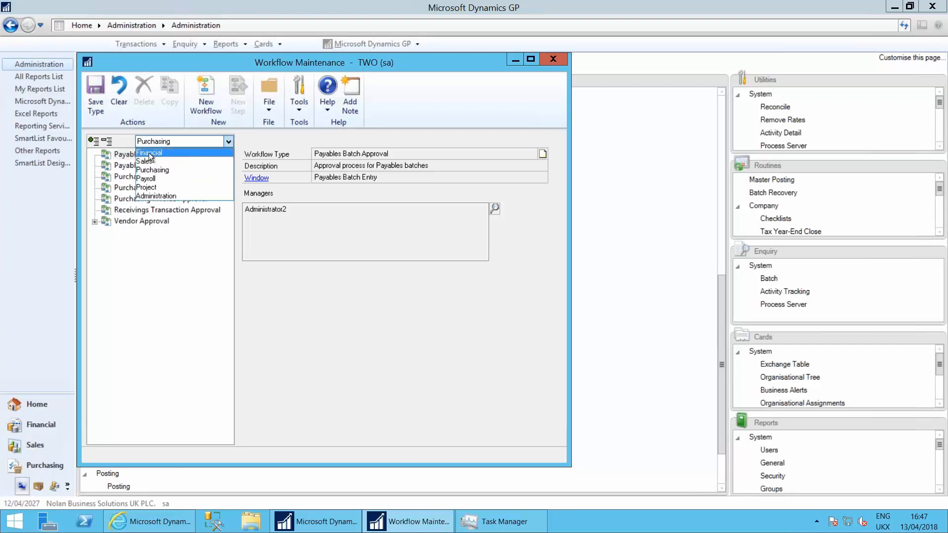
left_click(153, 153)
left_click(227, 141)
left_click(153, 157)
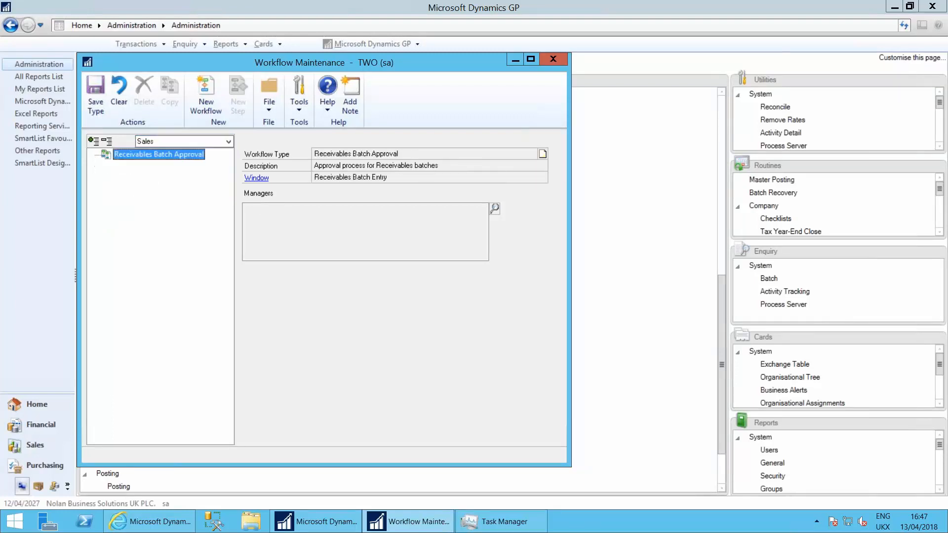
left_click(229, 142)
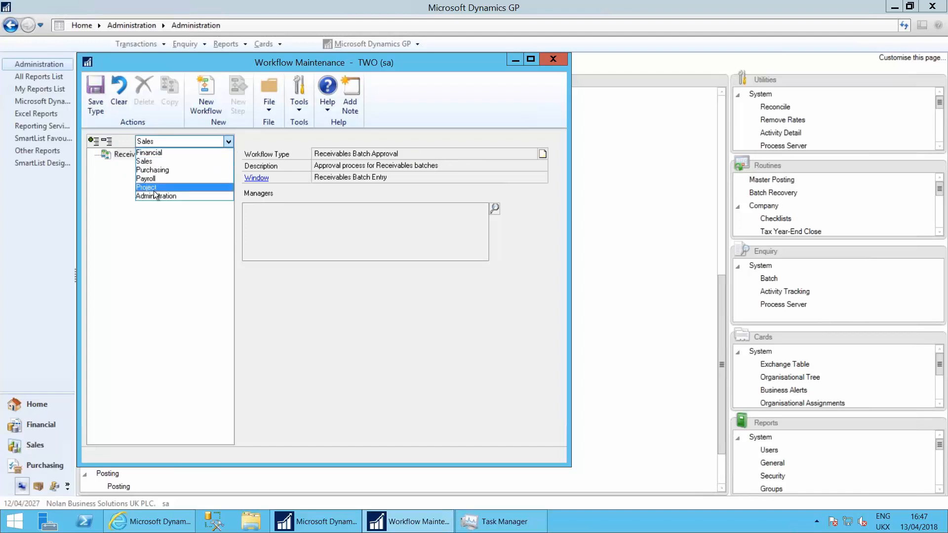
left_click(153, 189)
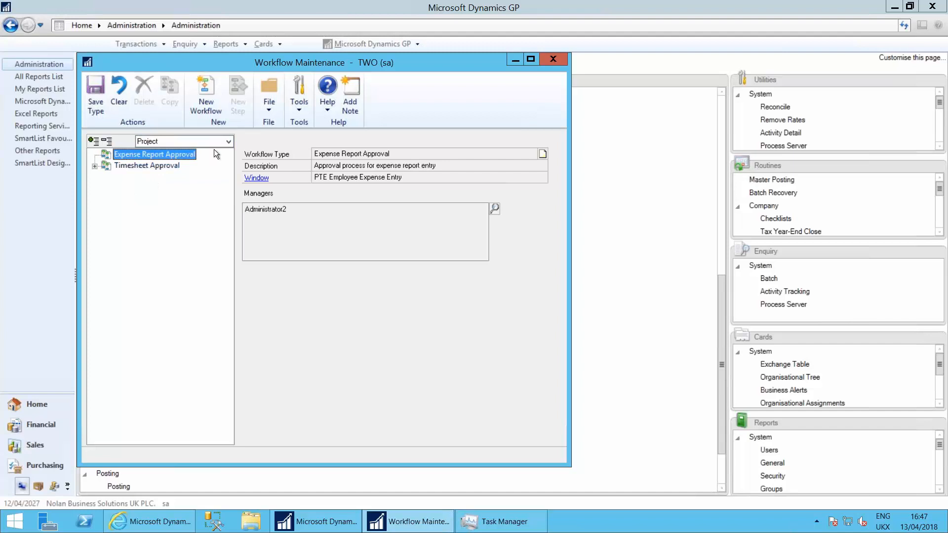
left_click(225, 144)
left_click(167, 168)
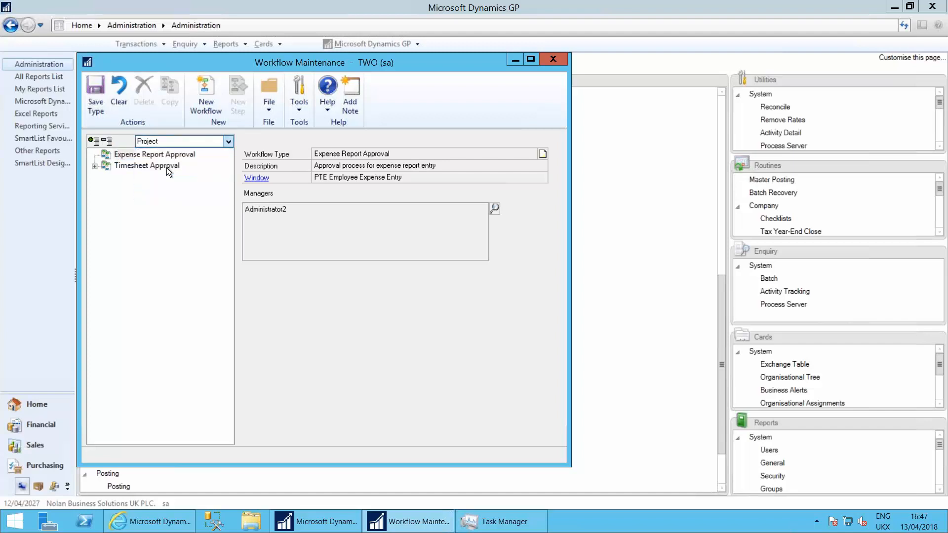
Open the Purchase Verification workflow under Vendor Approval and inspect the All New Suppliers step's assignment, reminder and message settings
left_click(146, 221)
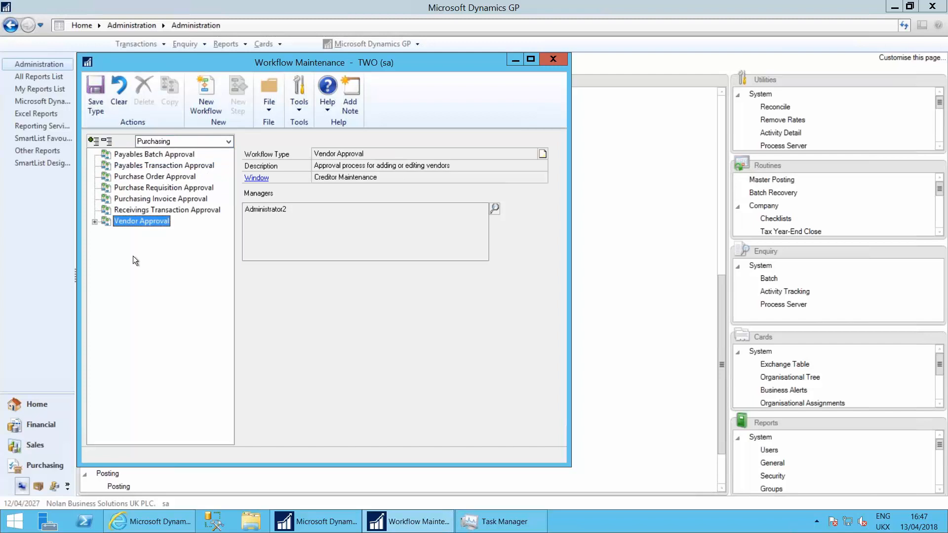
left_click(94, 221)
left_click(156, 232)
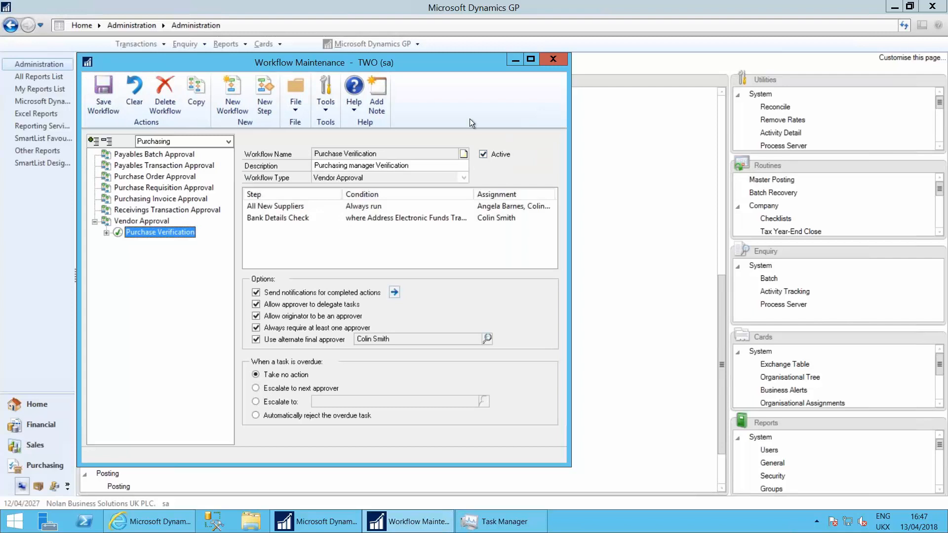
left_click(282, 205)
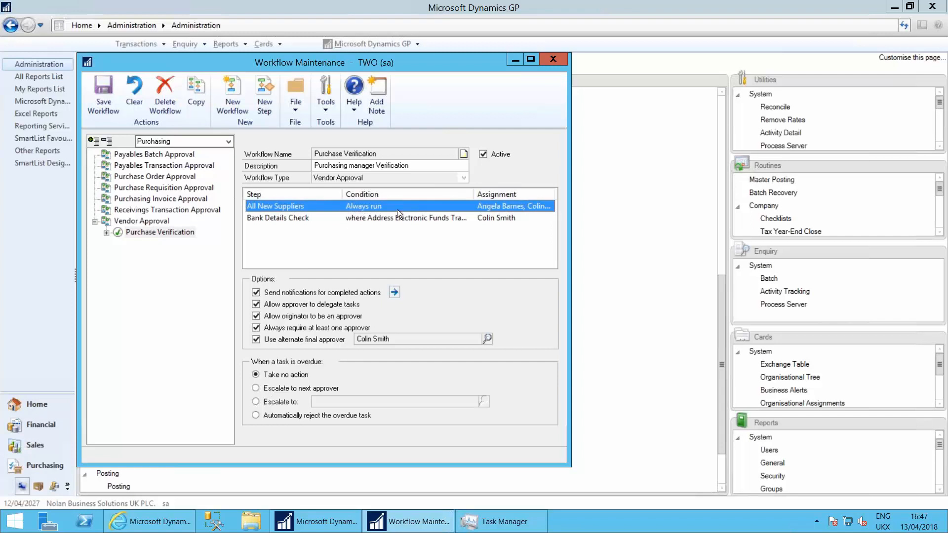
double_click(427, 205)
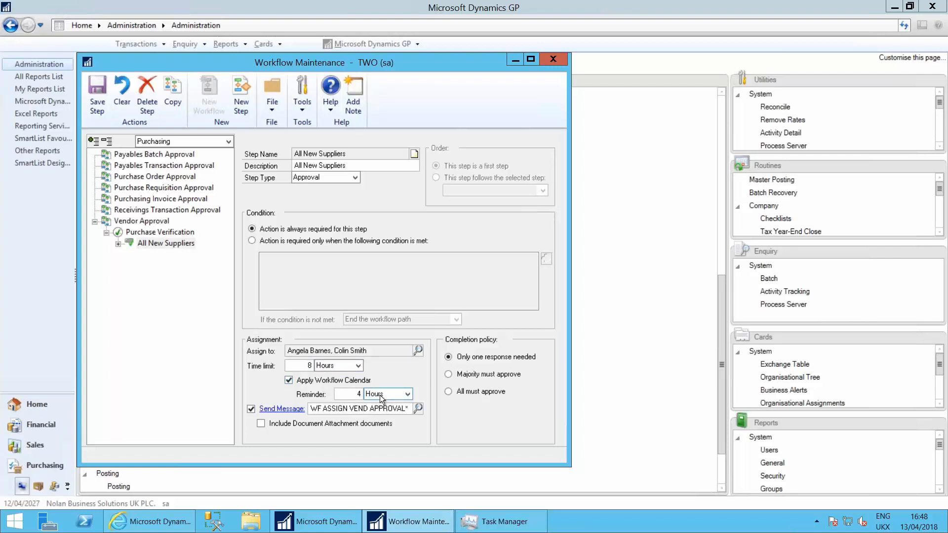
left_click(372, 411)
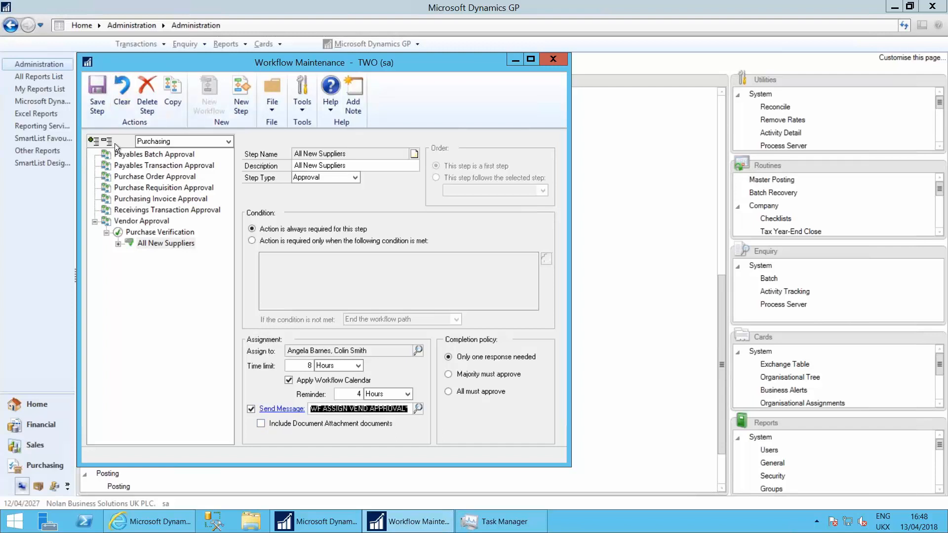
Open the Bank Details Check step of Purchase Verification and inspect its EFT bank account condition without changing it
left_click(155, 231)
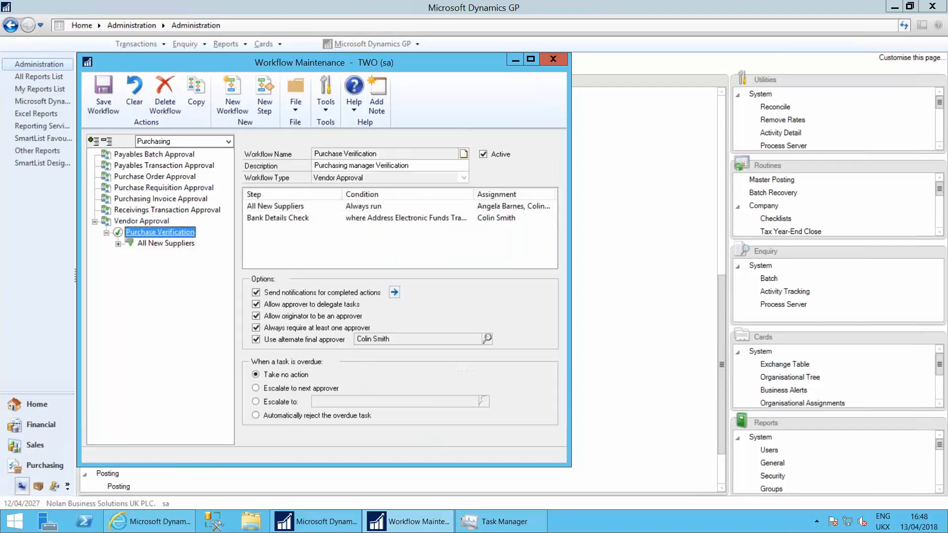
left_click(262, 219)
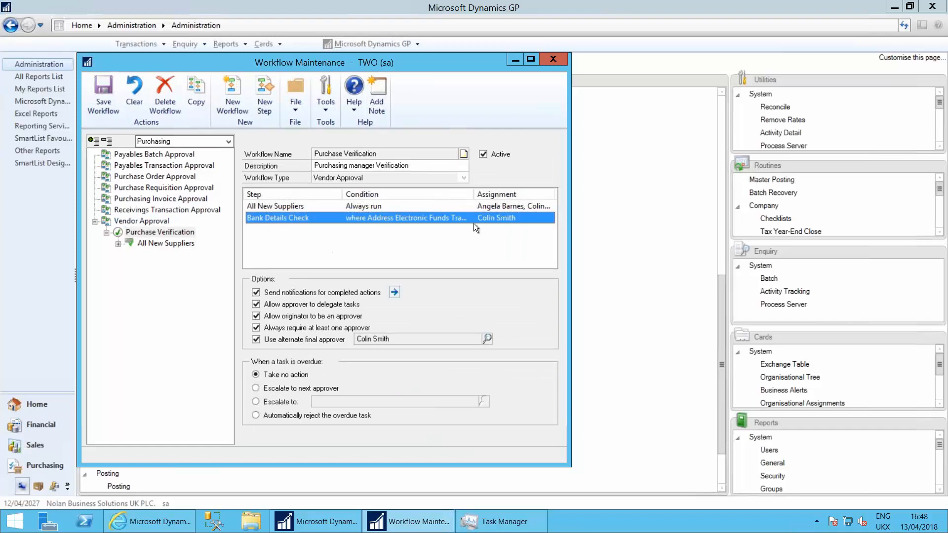
double_click(295, 219)
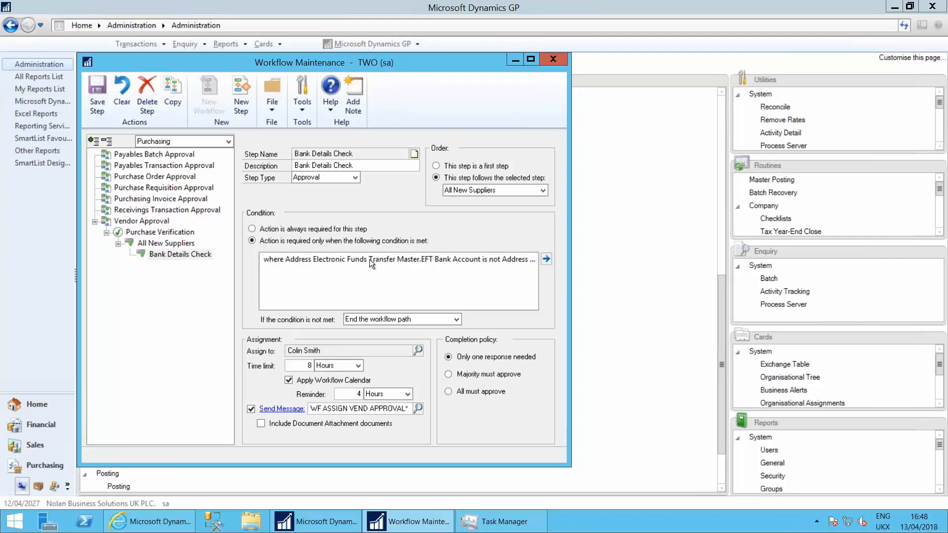
left_click(455, 260)
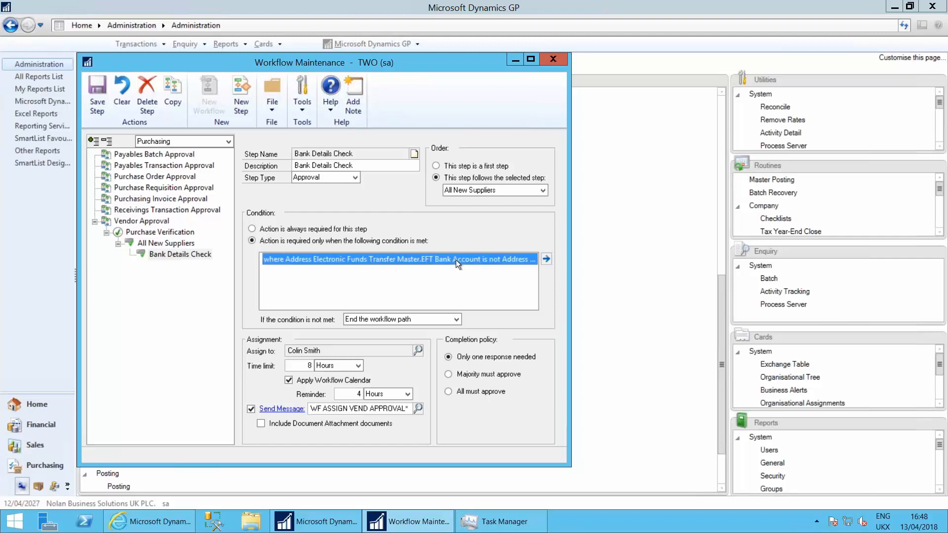
left_click(547, 260)
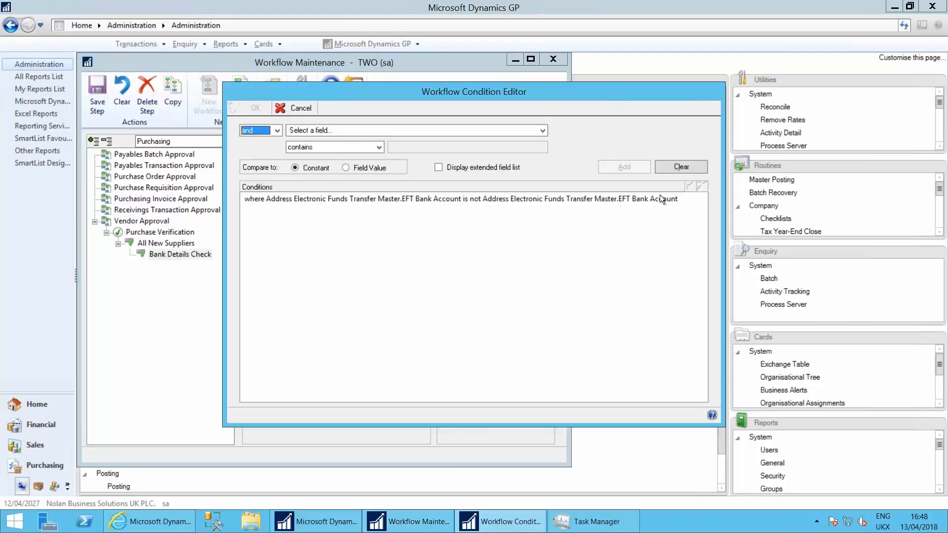
left_click(659, 197)
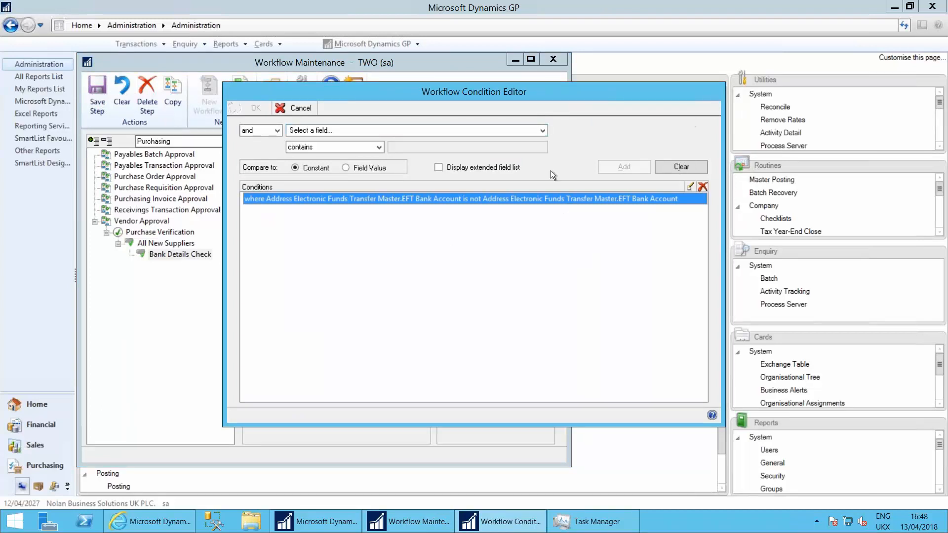
left_click(286, 110)
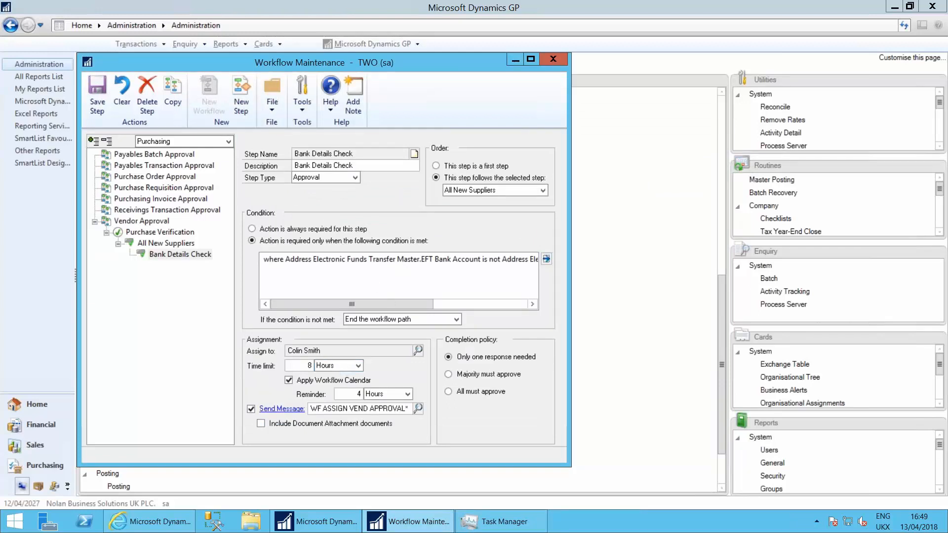
Review the subject and body of the step's WF ASSIGN VEND APPROVAL* message, closing Workflow Maintenance without saving changes
left_click(364, 409)
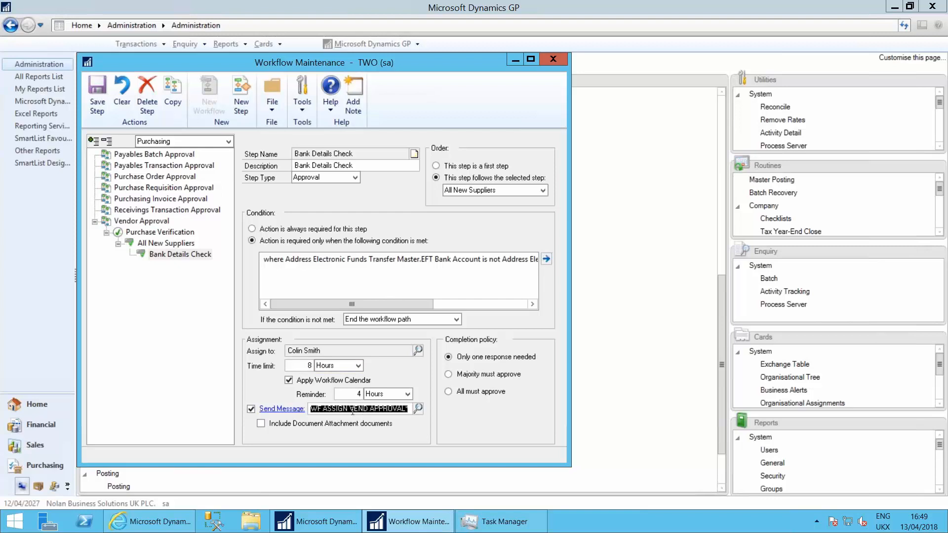
left_click(293, 409)
left_click(571, 296)
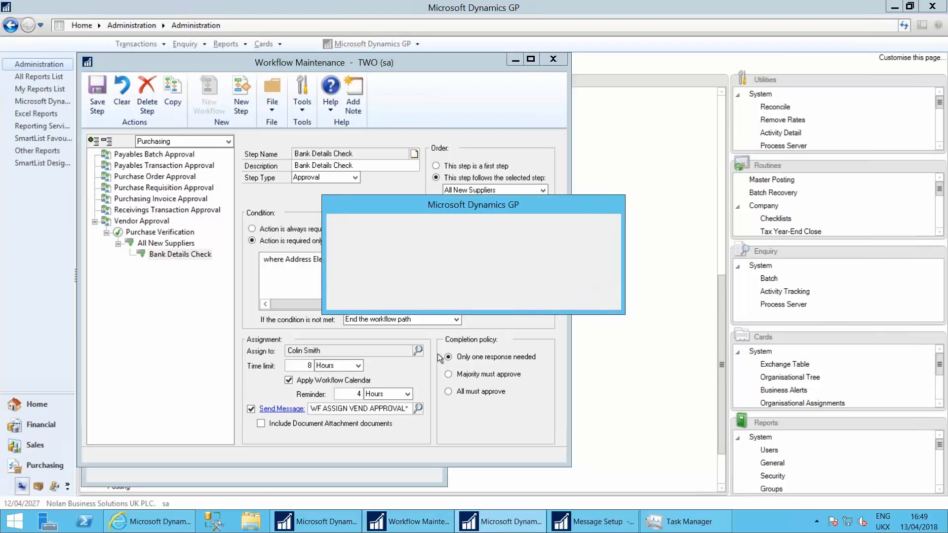
left_click(462, 297)
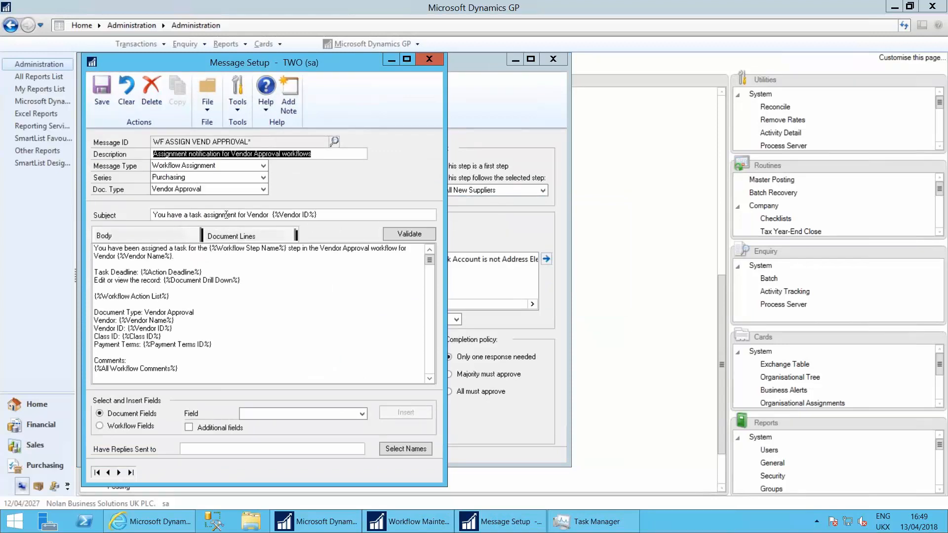
left_click(318, 214)
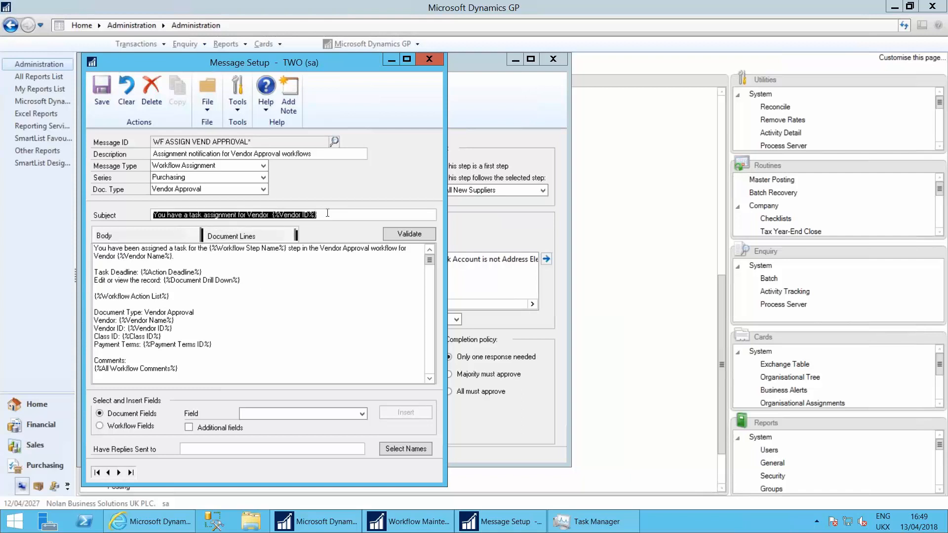
left_click(328, 213)
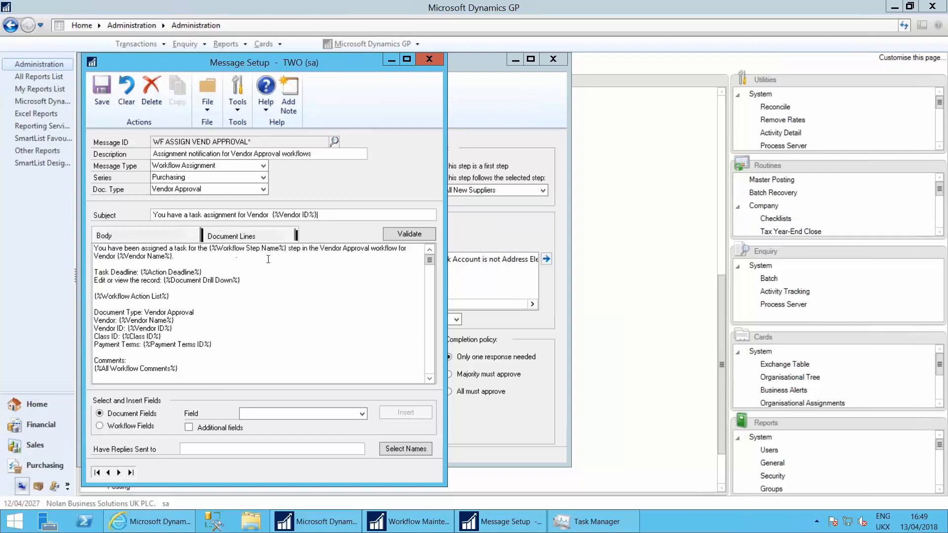
left_click_drag(245, 249, 234, 249)
left_click_drag(163, 276, 242, 283)
left_click(245, 282)
scroll(196, 323, "down", 1)
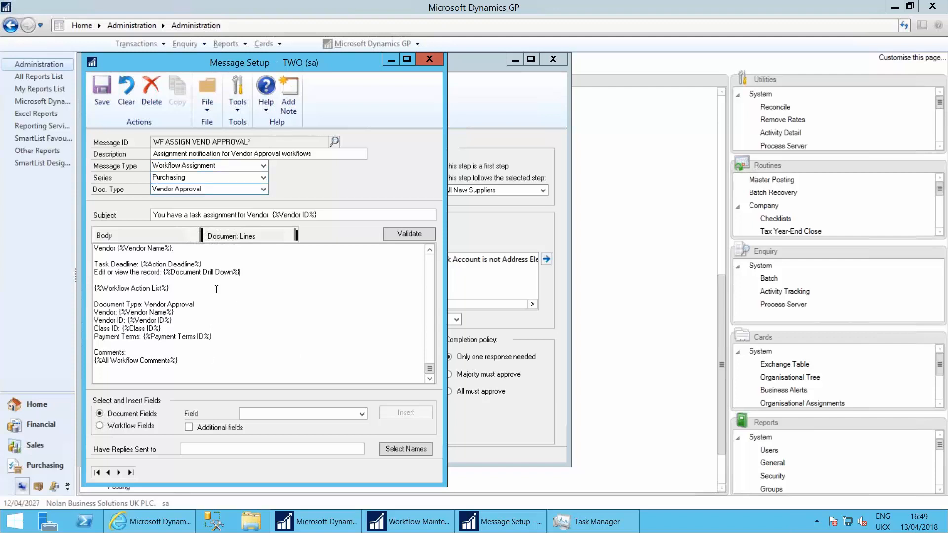
left_click(429, 57)
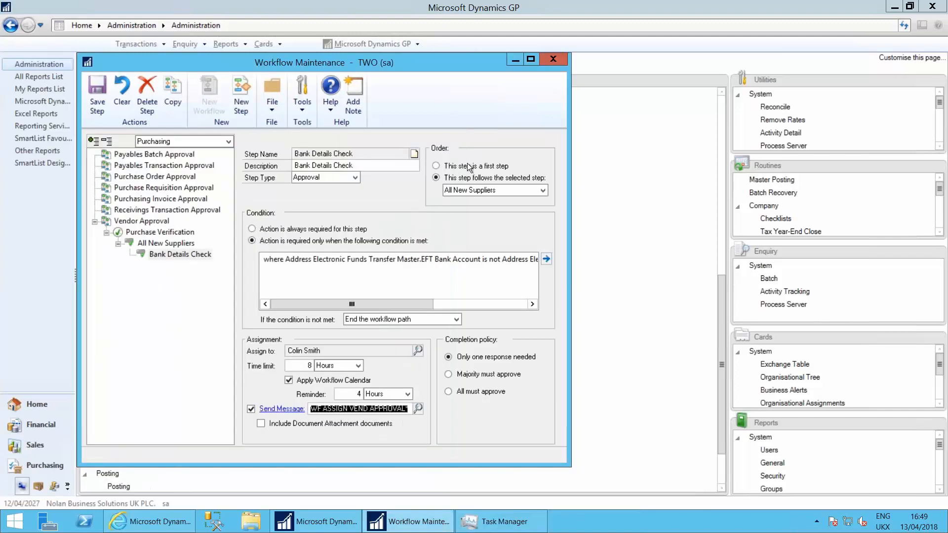
left_click(553, 58)
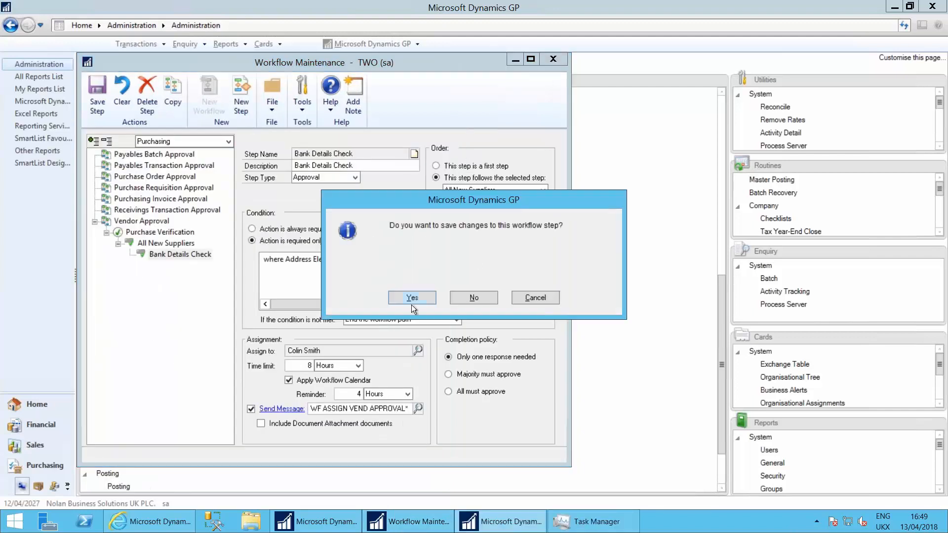
left_click(482, 298)
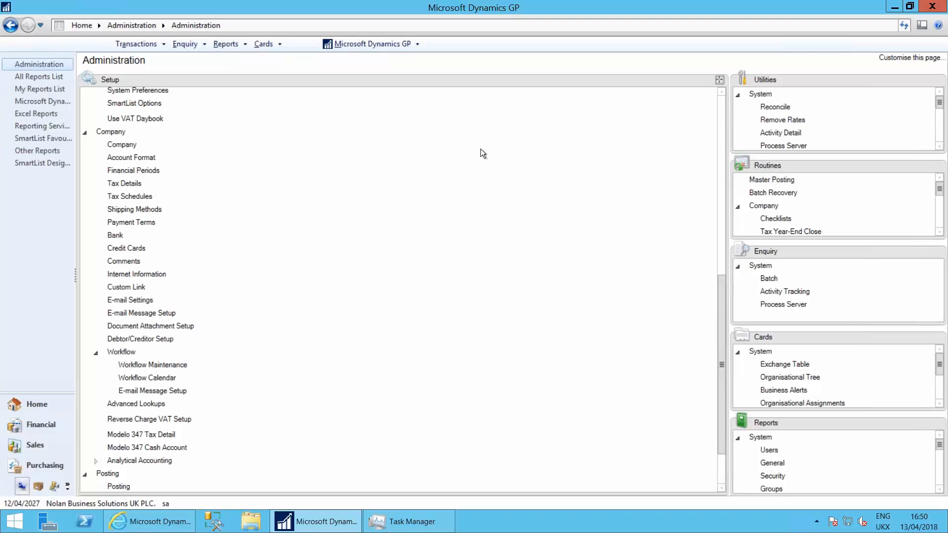
View the Web Client slide in PowerPoint, ending the slide show before returning to the Dynamics GP remote session
left_click(597, 6)
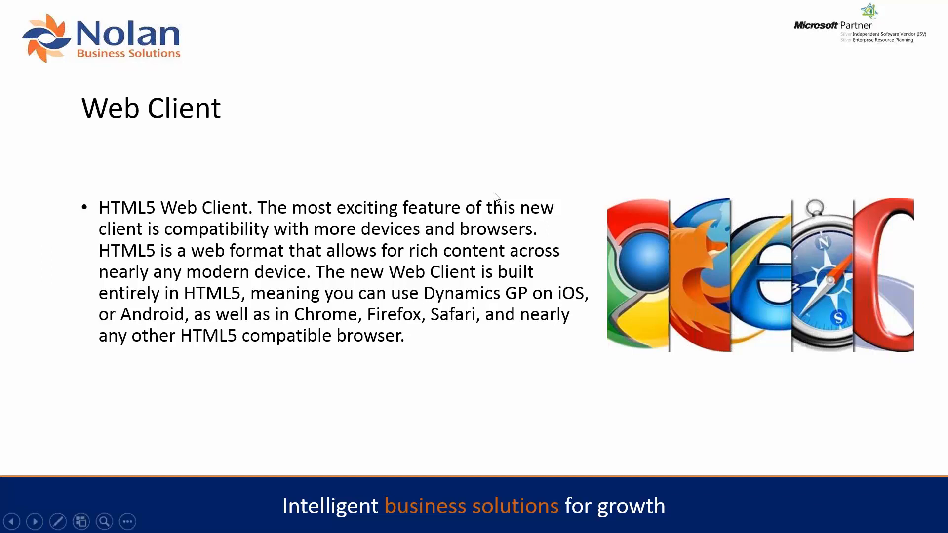
key("Escape")
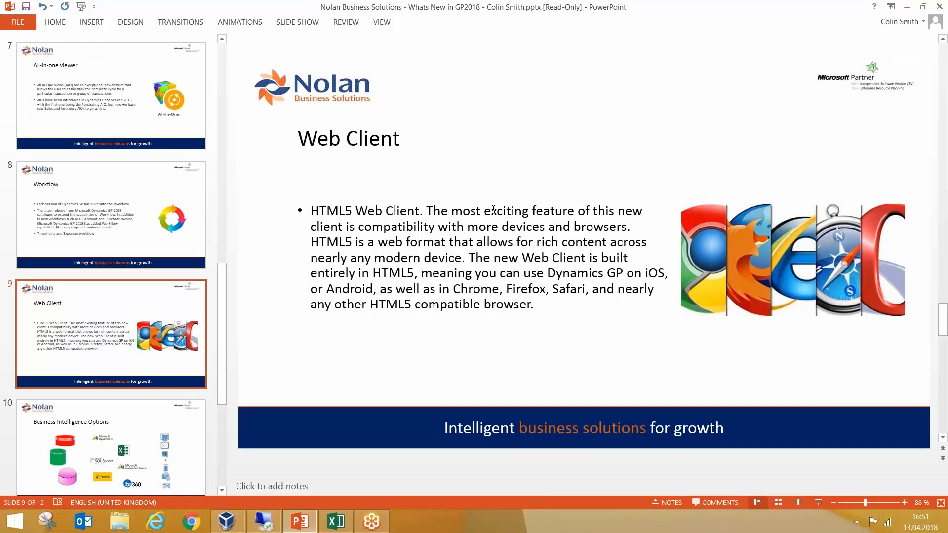
left_click(261, 522)
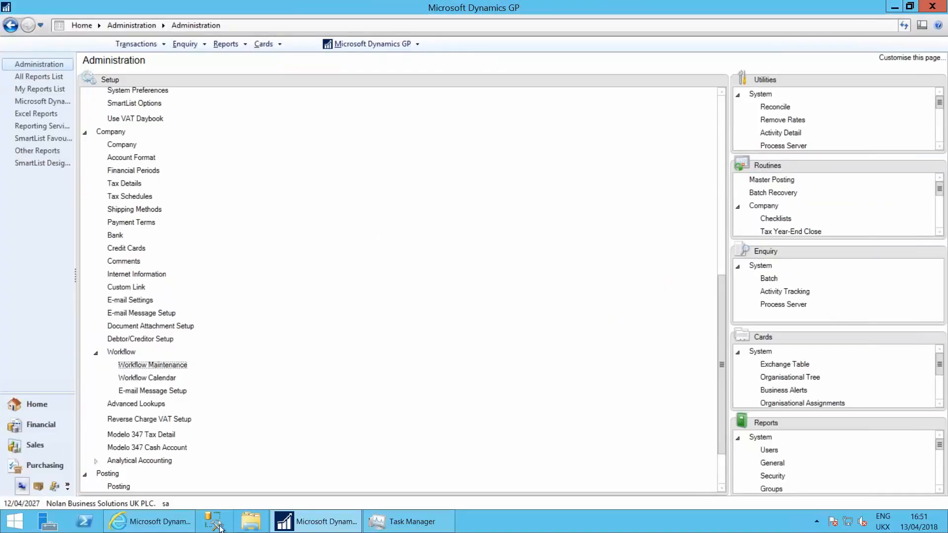
Switch to Internet Explorer and sign in to the Dynamics GP web client with the filled-in user name and password
left_click(180, 521)
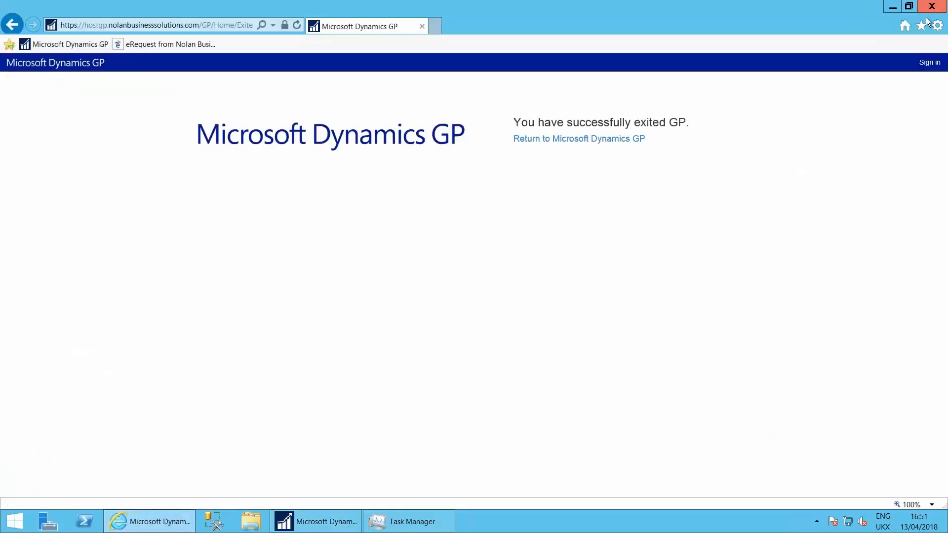
left_click(924, 66)
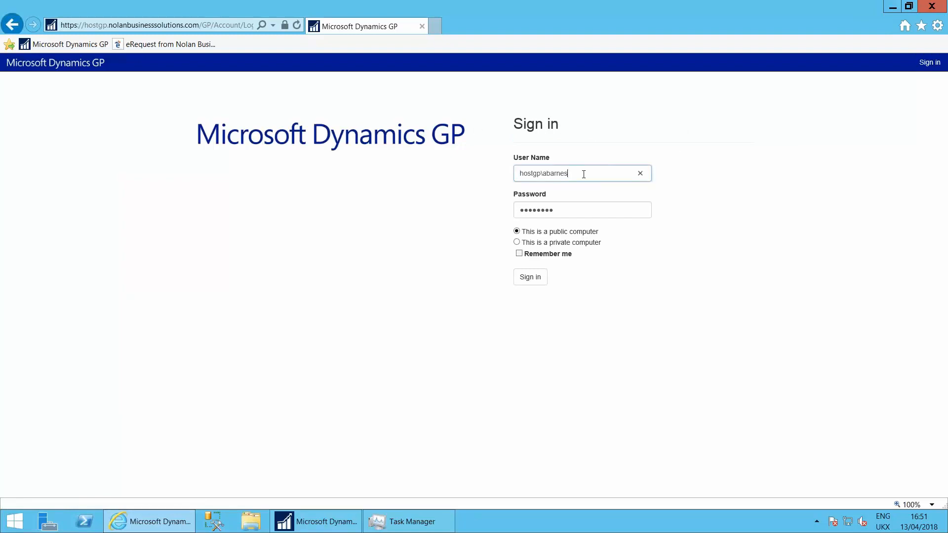
left_click(570, 210)
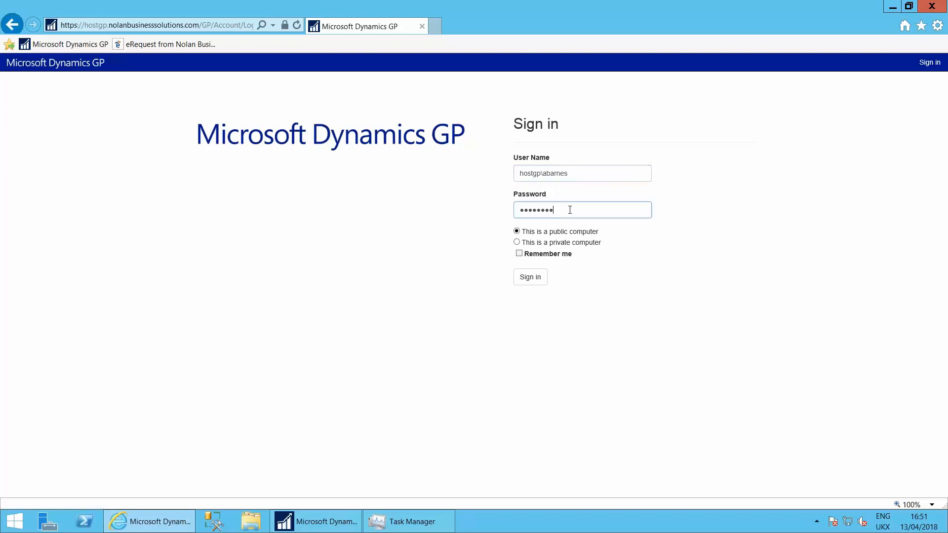
left_click(587, 175)
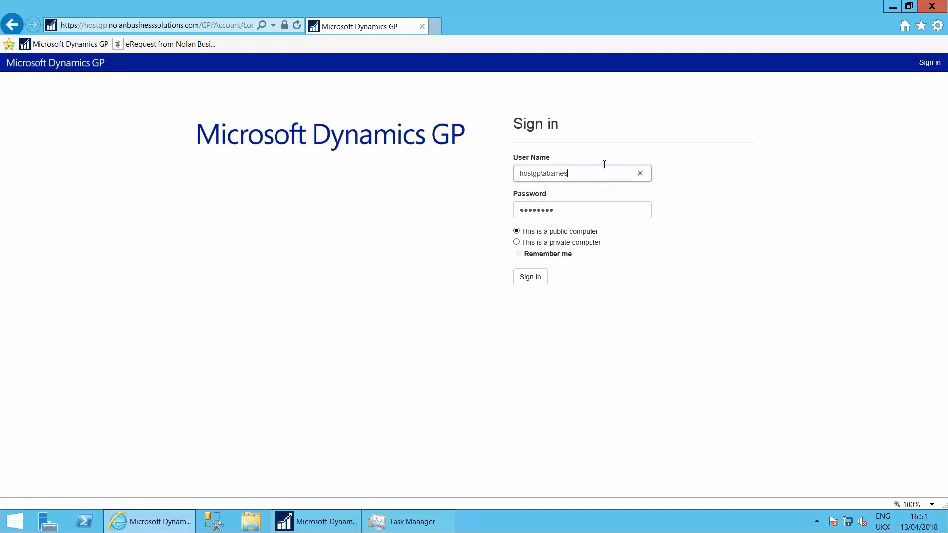
left_click(524, 280)
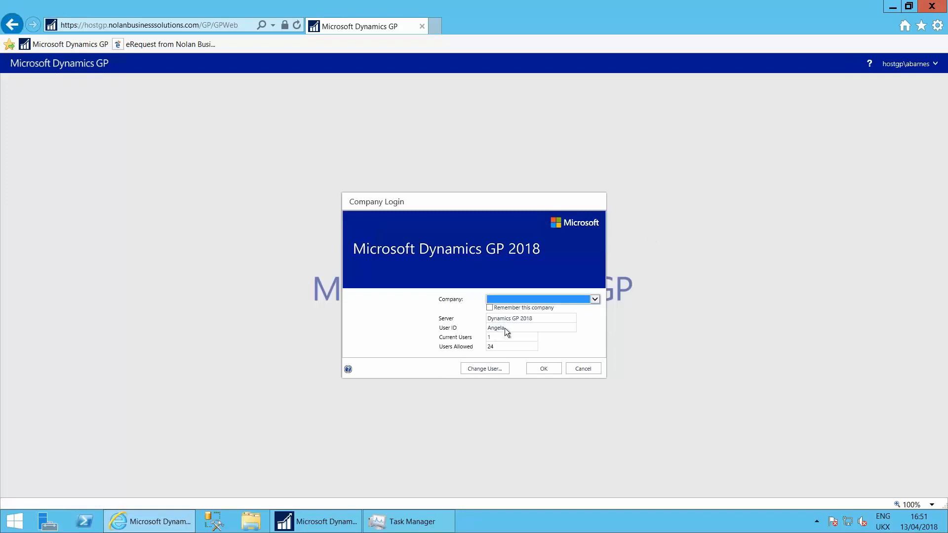
Log in to the company Nolan Business Solutions UK PLC. and acknowledge the sample company notice
left_click(522, 298)
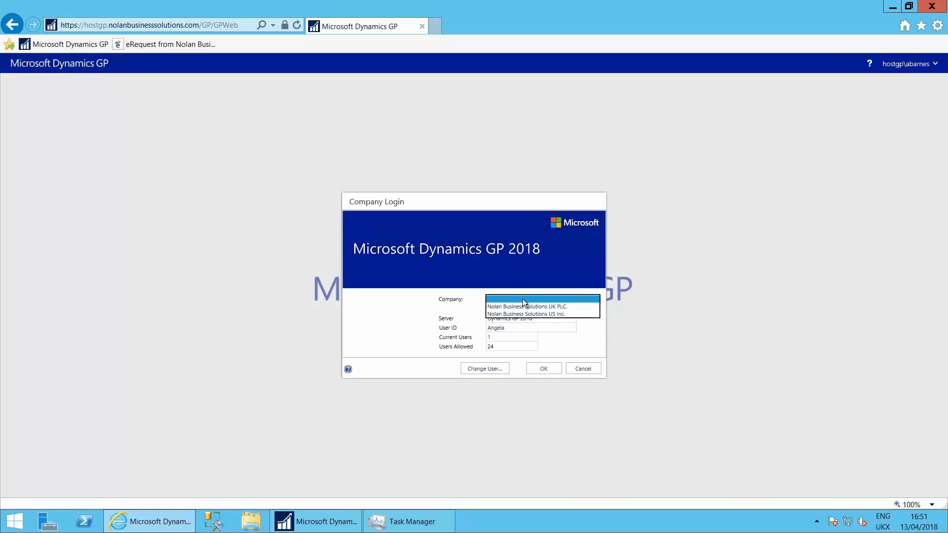
left_click(525, 307)
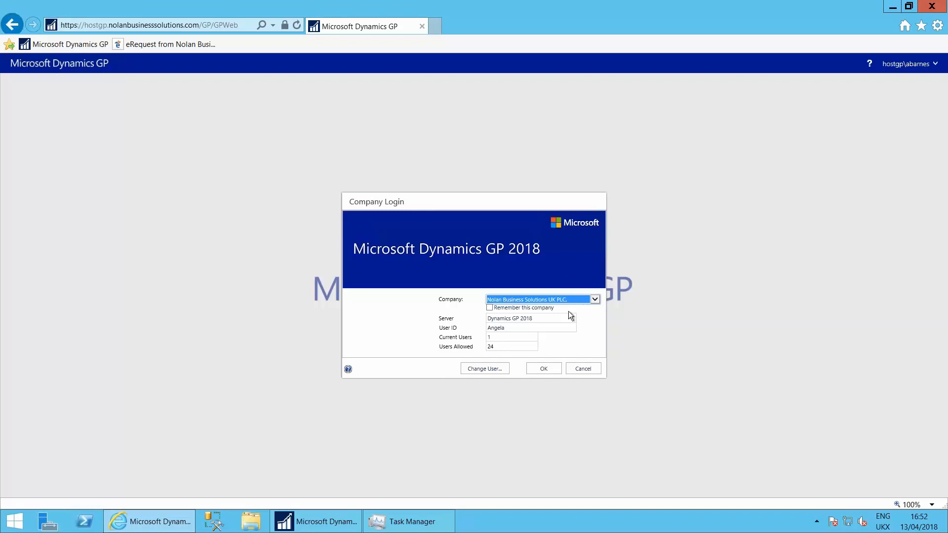
left_click(595, 298)
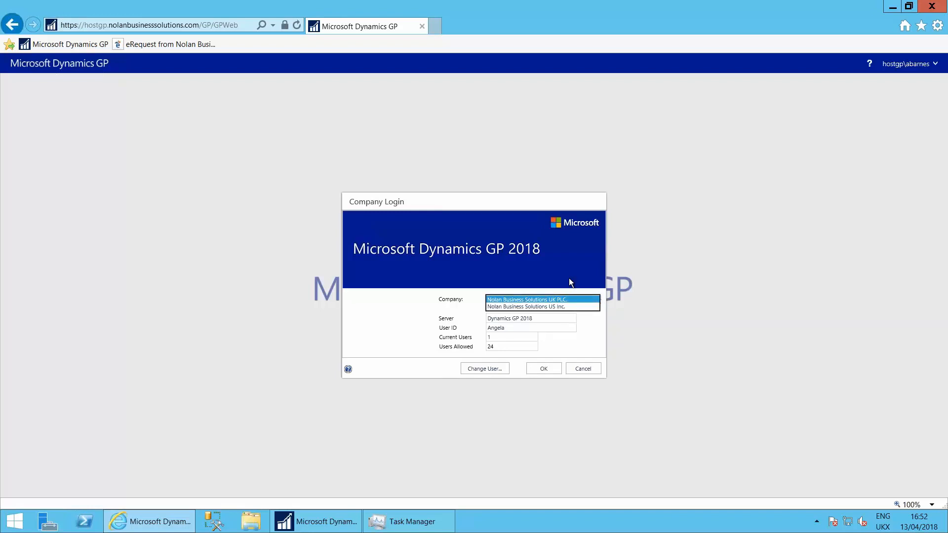
left_click(568, 298)
left_click(547, 372)
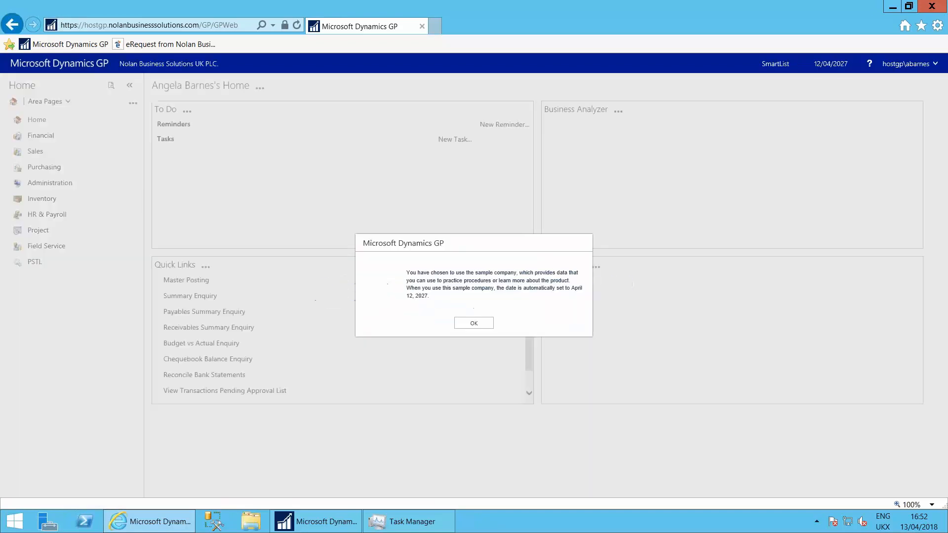
left_click(472, 324)
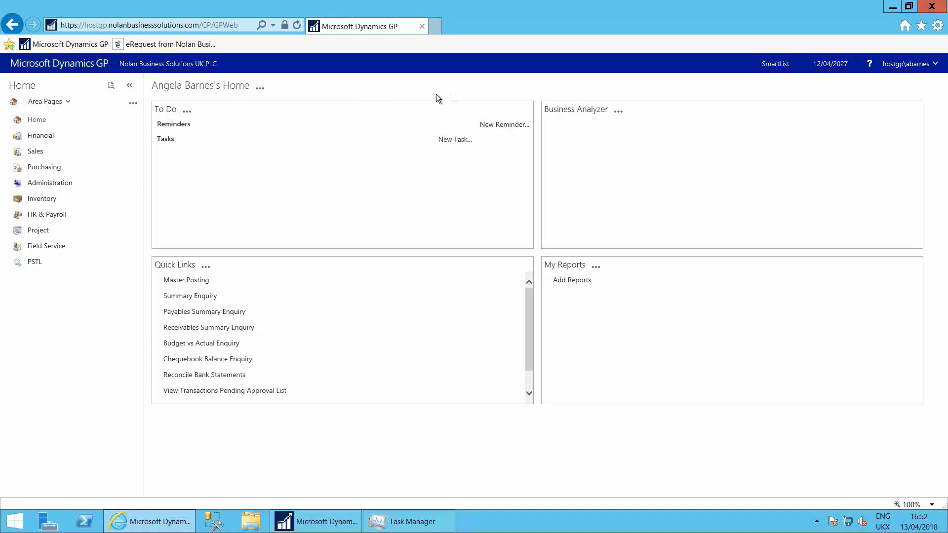
Open the Sales Transaction by Debtor enquiry and look up debtor ADVANCED0001, Advanced Paper Co
left_click(35, 151)
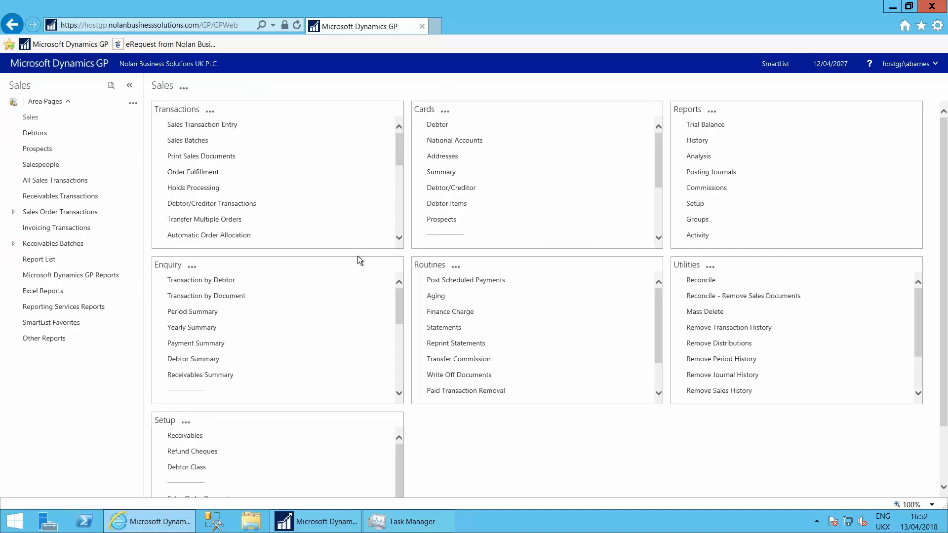
left_click(212, 281)
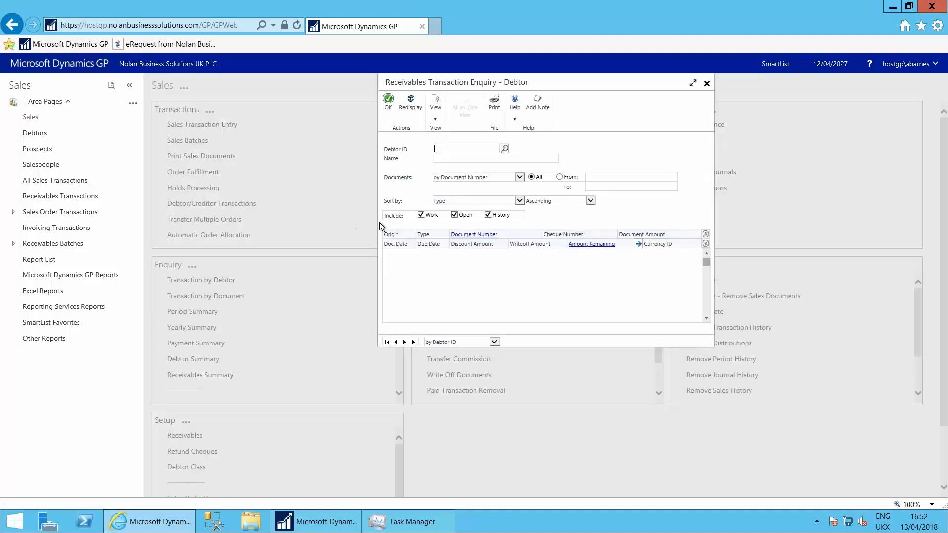
type("AD")
key("Tab")
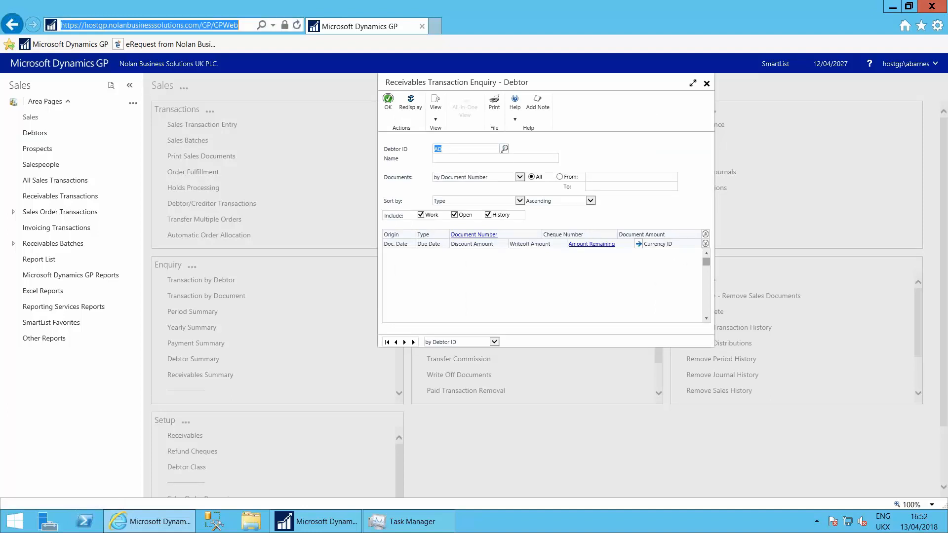
left_click(504, 148)
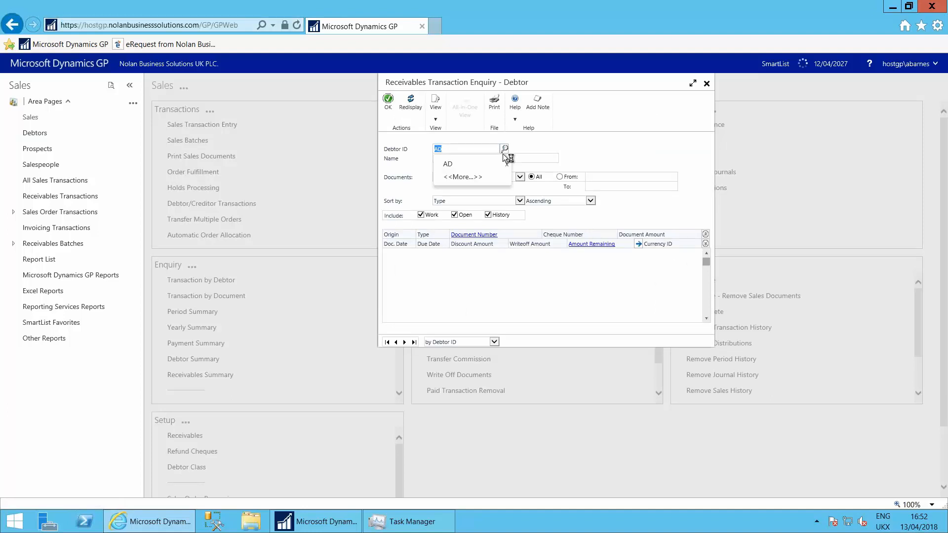
left_click(468, 177)
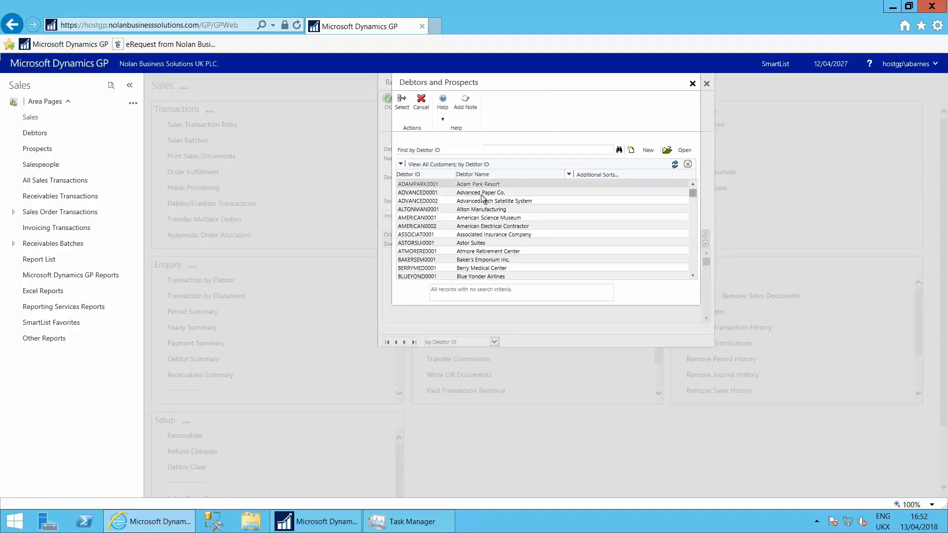
left_click(481, 194)
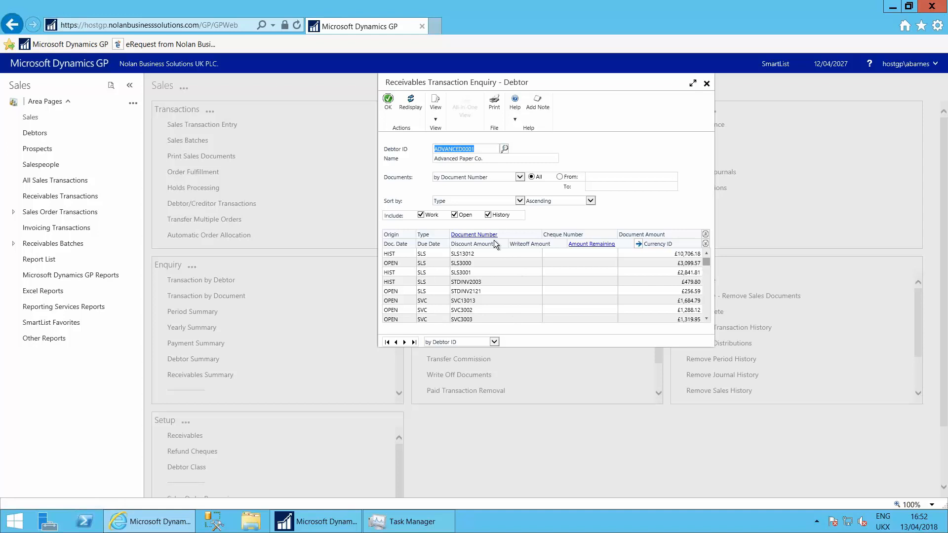
Exclude history documents from the debtor enquiry, redisplay it, and drill into the details of invoice STDINV2121
left_click(489, 215)
left_click(410, 103)
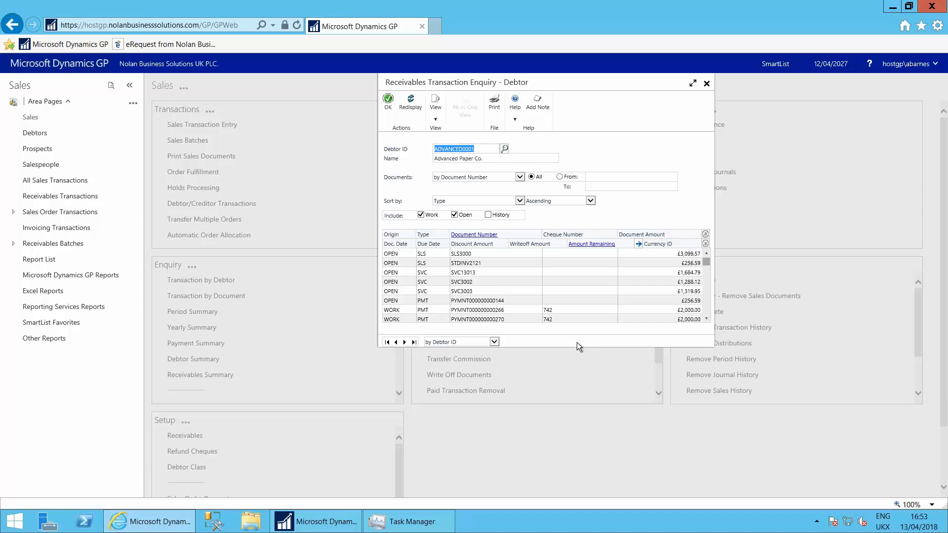
left_click(463, 264)
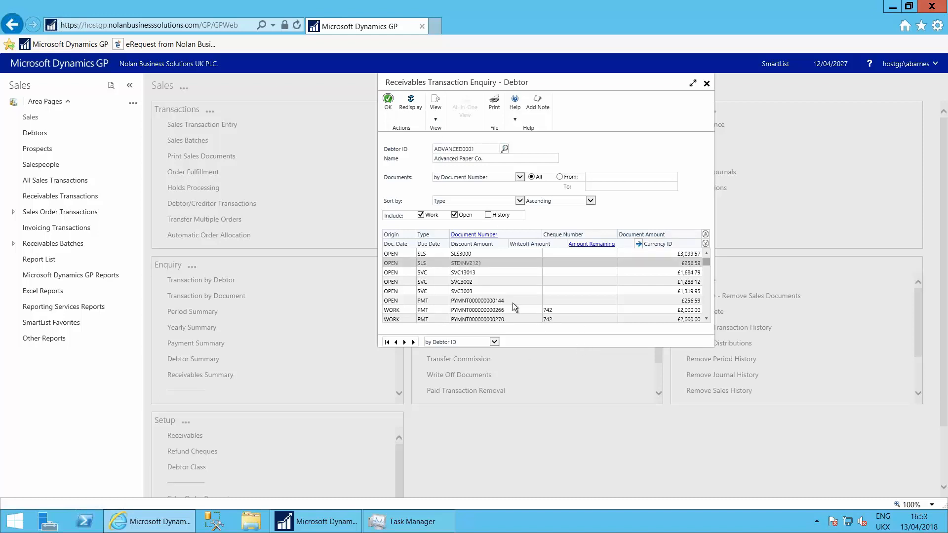
left_click(475, 235)
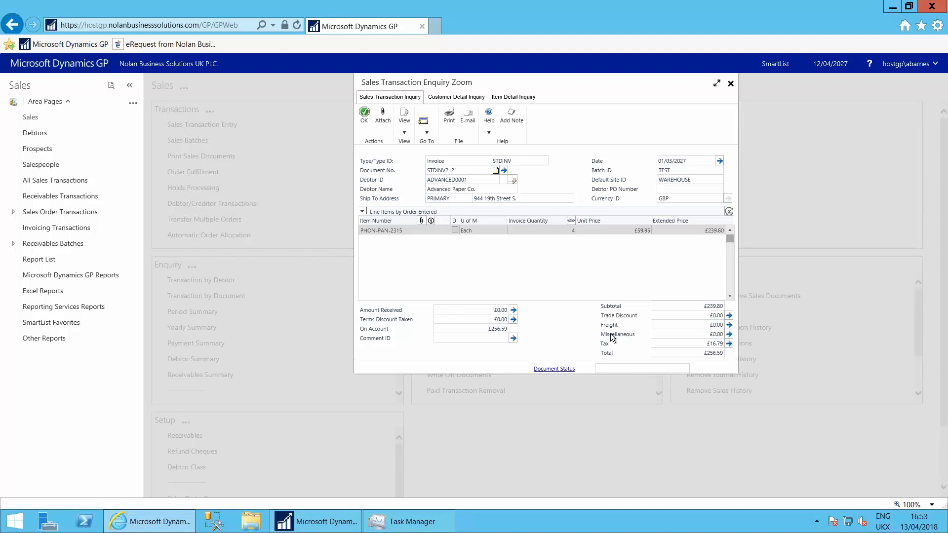
Review the invoice's customer detail and item detail views, closing both the transaction zoom and the debtor enquiry
left_click(455, 97)
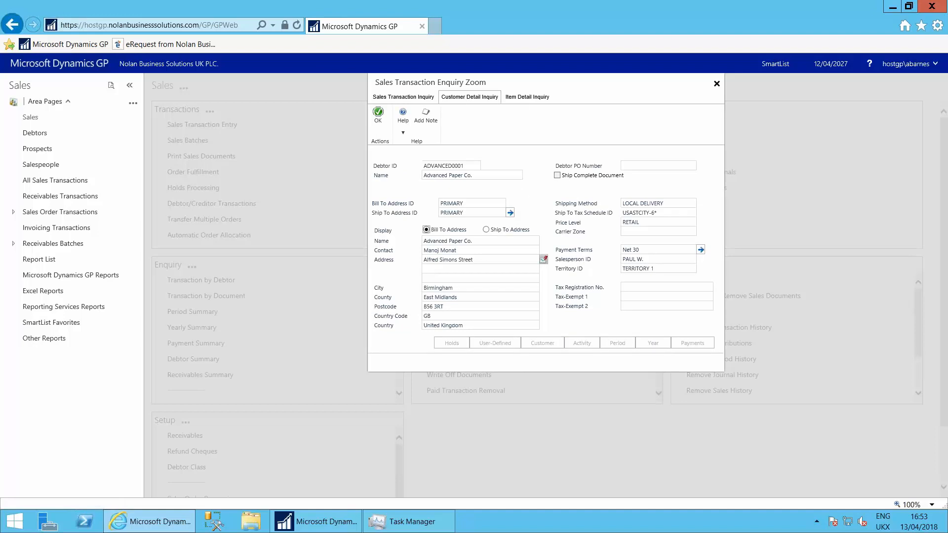
left_click(527, 98)
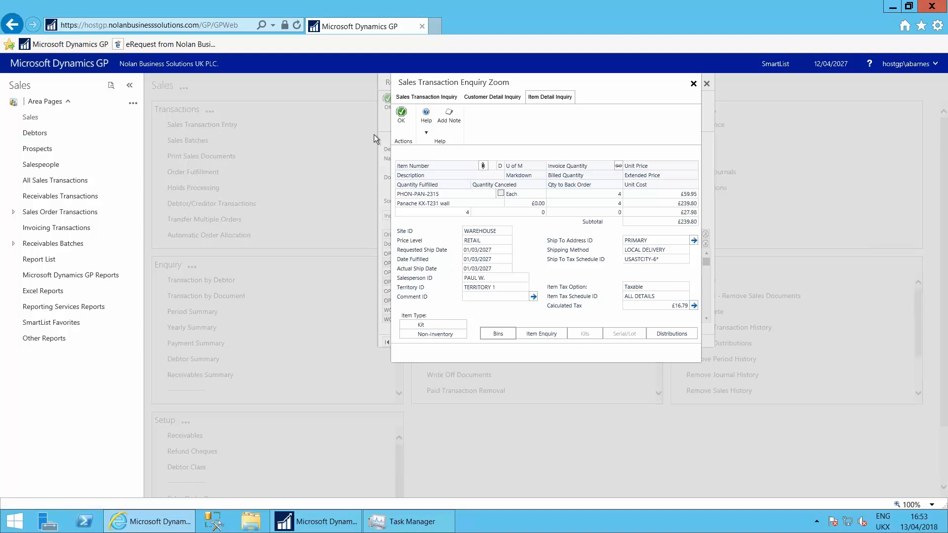
left_click(693, 86)
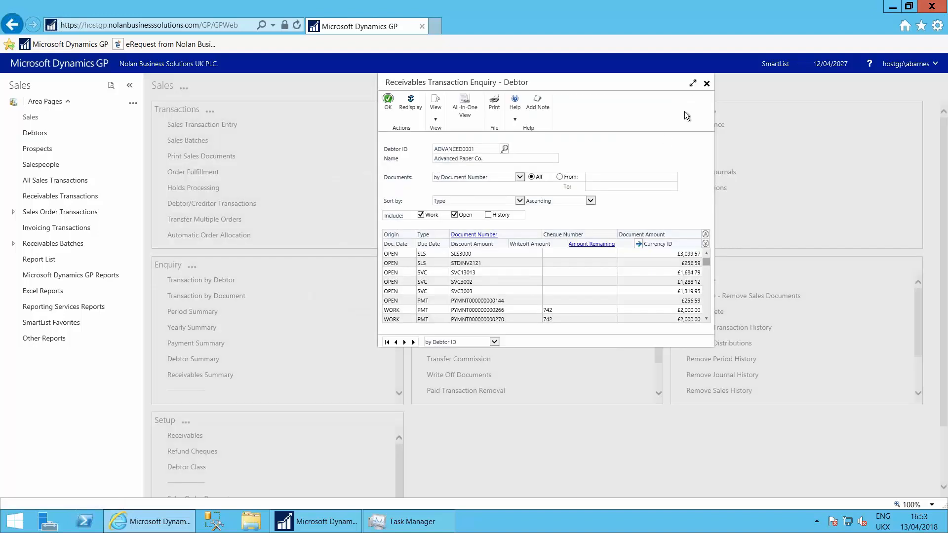
left_click(706, 84)
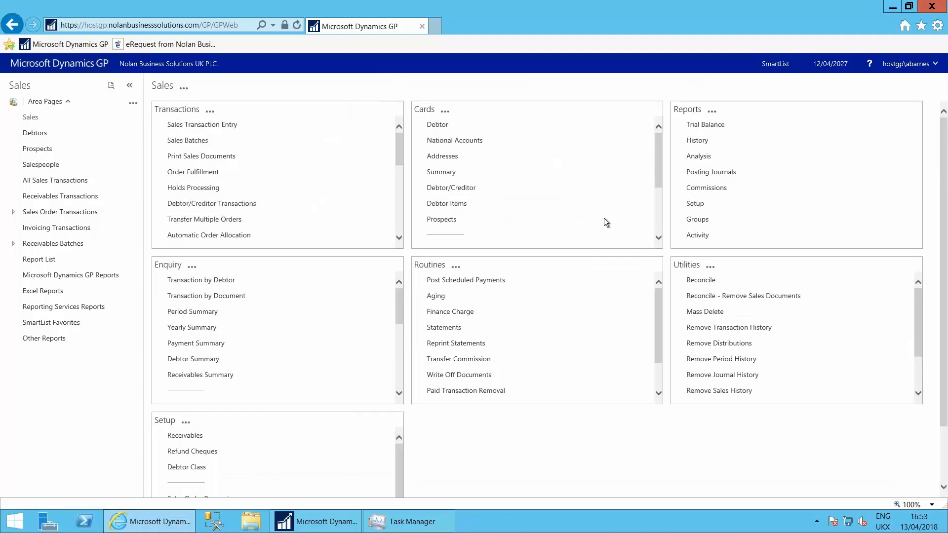